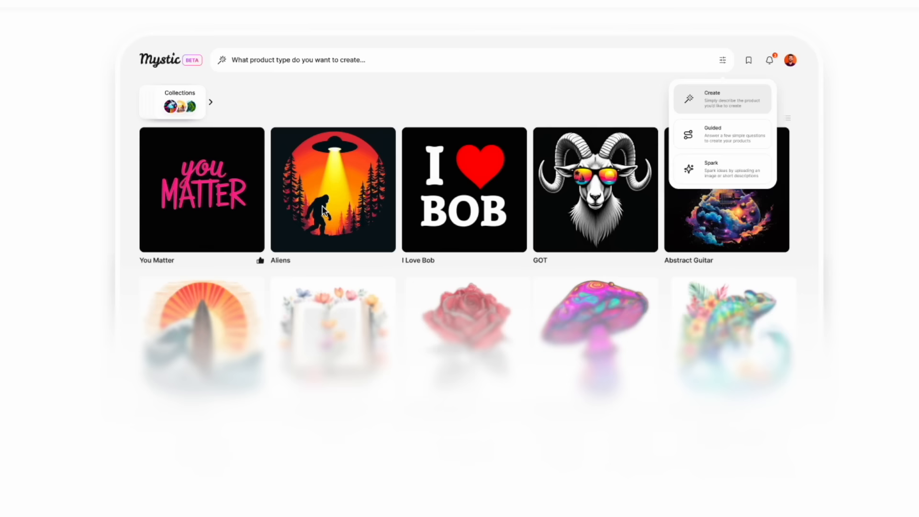
Step: Examine the Mystic feature overview, covering the Create, Edit, Generate and Collection cards and the generator, prompt, remix and collection sections
{"action": "scroll", "coordinate": [850, 360], "scroll_direction": "down", "scroll_amount": 10}
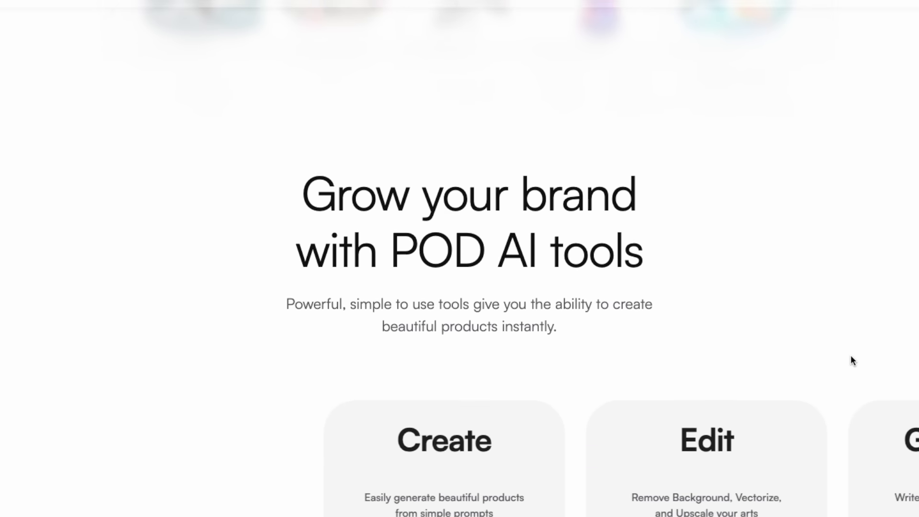
{"action": "scroll", "coordinate": [852, 356], "scroll_direction": "down", "scroll_amount": 1}
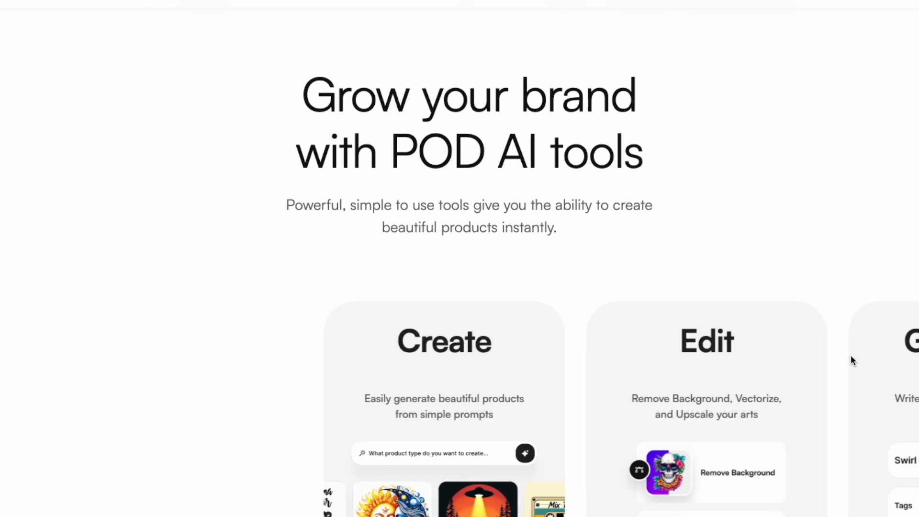
{"action": "scroll", "coordinate": [851, 356], "scroll_direction": "down", "scroll_amount": 5}
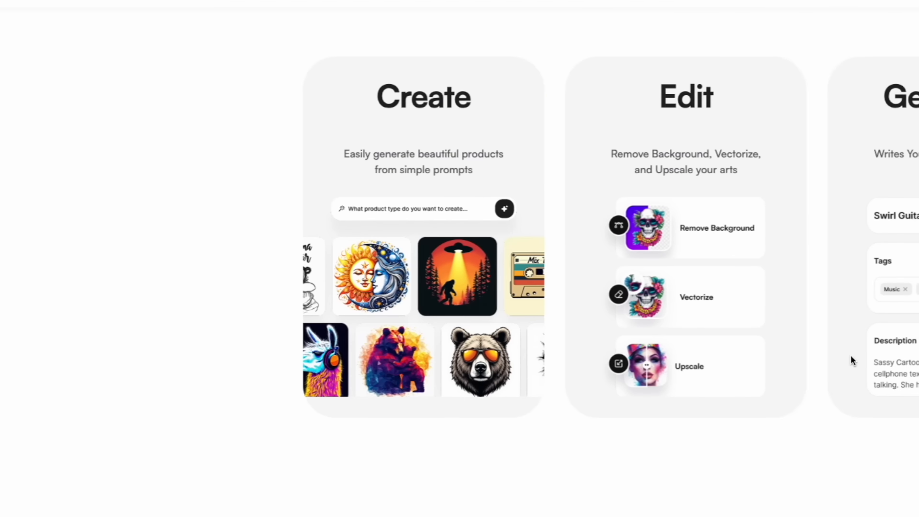
{"action": "scroll", "coordinate": [913, 363], "scroll_direction": "down", "scroll_amount": 10}
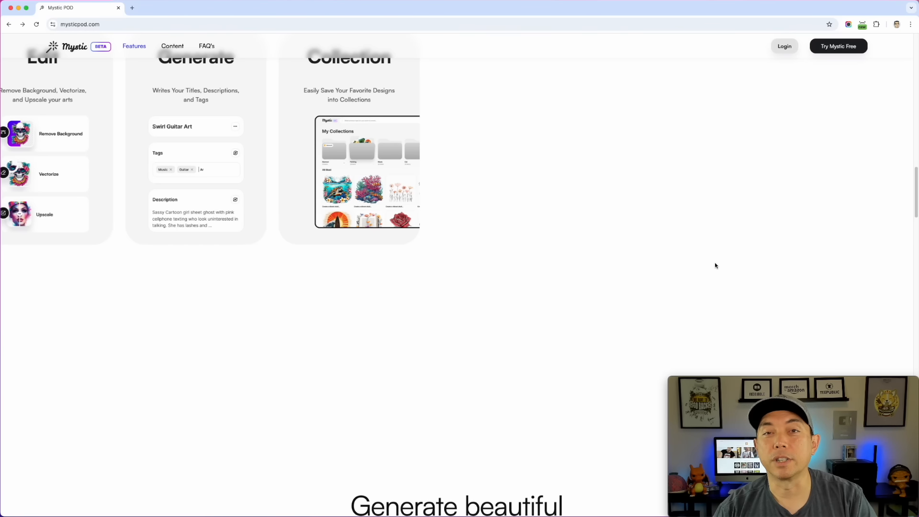
{"action": "scroll", "coordinate": [716, 265], "scroll_direction": "down", "scroll_amount": 7}
{"action": "scroll", "coordinate": [716, 265], "scroll_direction": "down", "scroll_amount": 3}
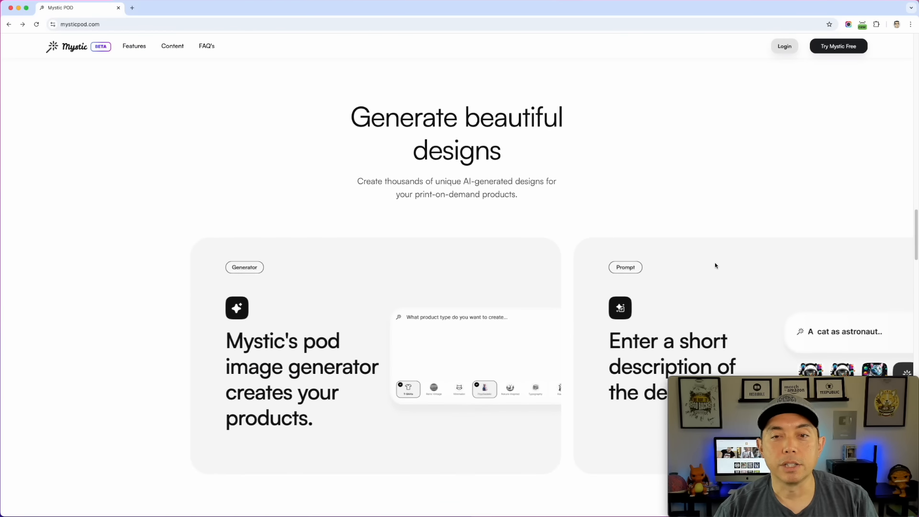
{"action": "scroll", "coordinate": [716, 265], "scroll_direction": "down", "scroll_amount": 2}
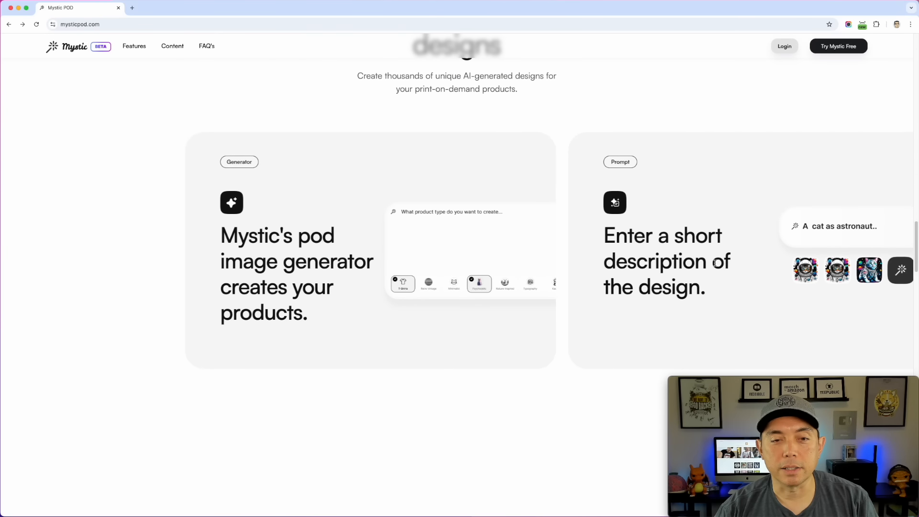
{"action": "scroll", "coordinate": [713, 267], "scroll_direction": "down", "scroll_amount": 1}
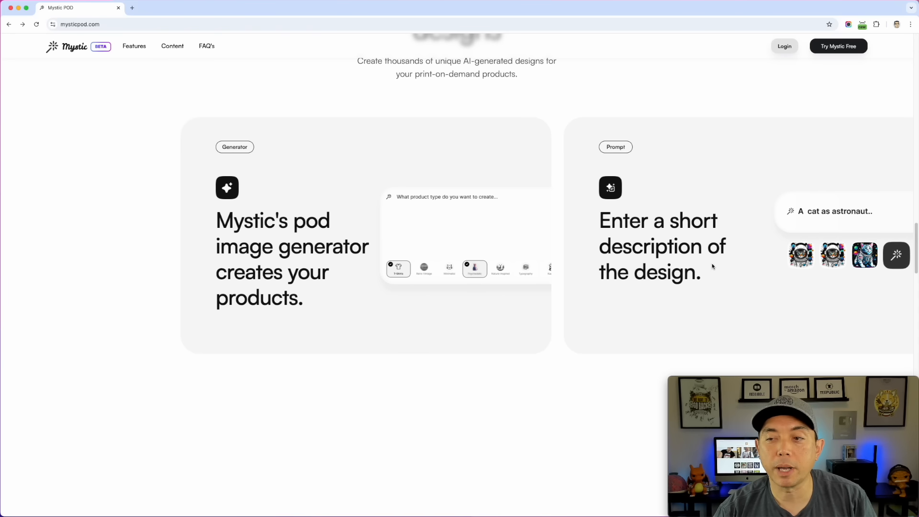
{"action": "scroll", "coordinate": [712, 267], "scroll_direction": "down", "scroll_amount": 5}
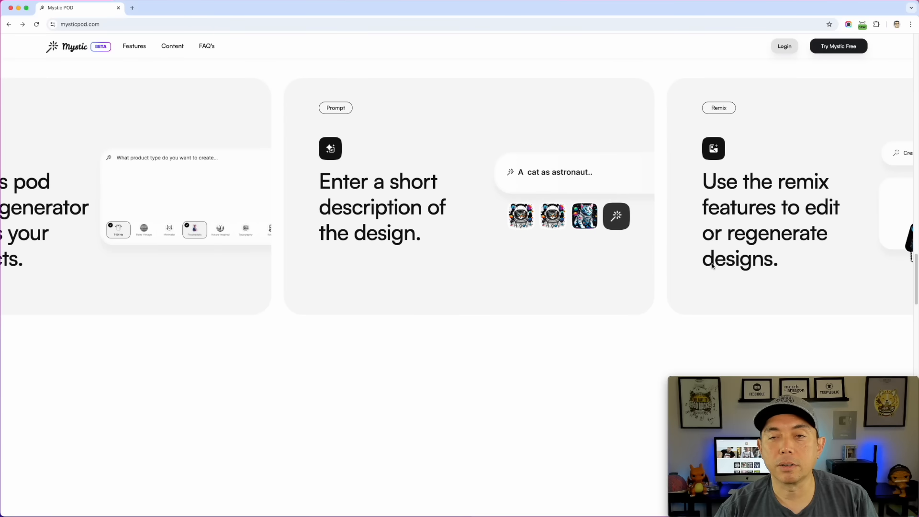
{"action": "scroll", "coordinate": [712, 267], "scroll_direction": "down", "scroll_amount": 1}
{"action": "scroll", "coordinate": [712, 264], "scroll_direction": "down", "scroll_amount": 3}
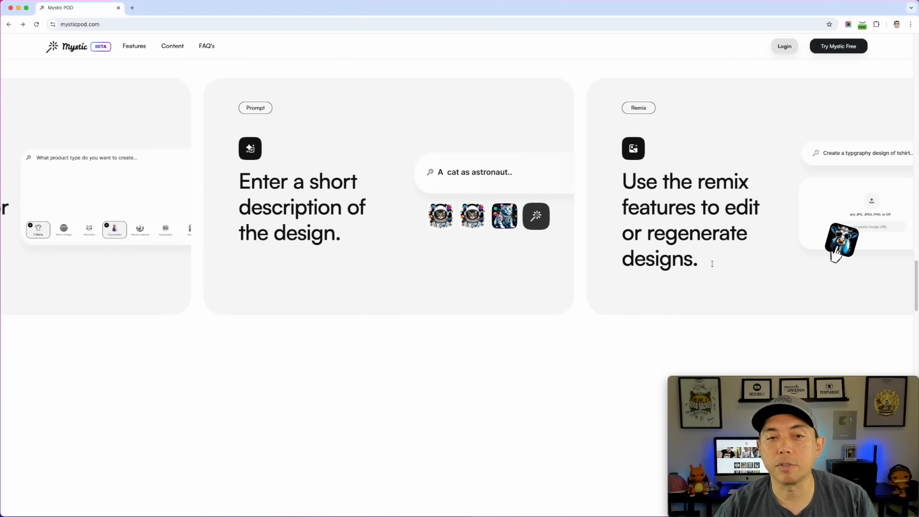
{"action": "scroll", "coordinate": [712, 267], "scroll_direction": "down", "scroll_amount": 6}
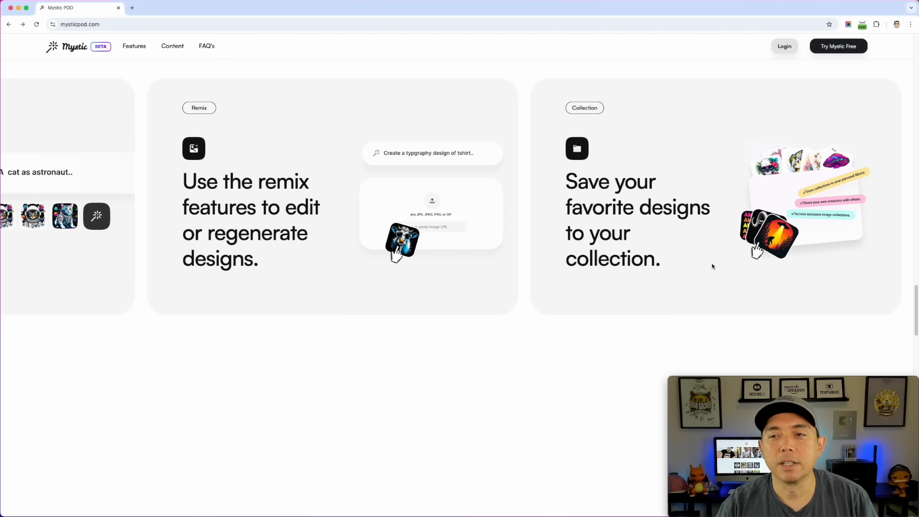
{"action": "scroll", "coordinate": [707, 291], "scroll_direction": "down", "scroll_amount": 5}
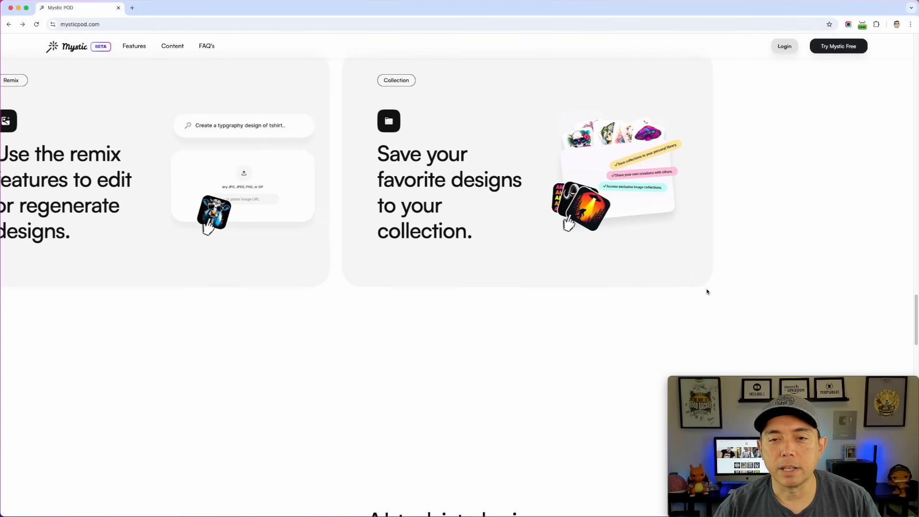
Step: Review the AI t-shirt design inspiration gallery and browse the full range of product types that designs can be created for
{"action": "scroll", "coordinate": [707, 292], "scroll_direction": "down", "scroll_amount": 1}
{"action": "scroll", "coordinate": [707, 291], "scroll_direction": "down", "scroll_amount": 9}
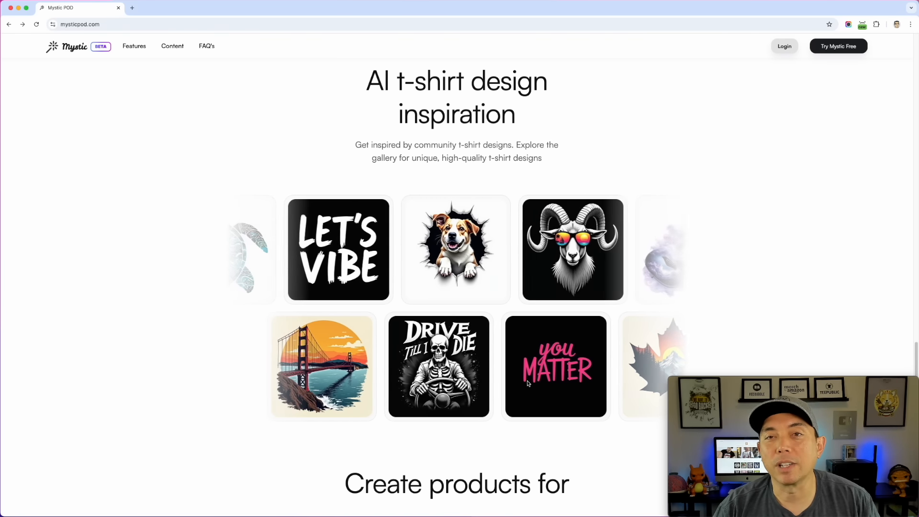
{"action": "scroll", "coordinate": [546, 331], "scroll_direction": "down", "scroll_amount": 5}
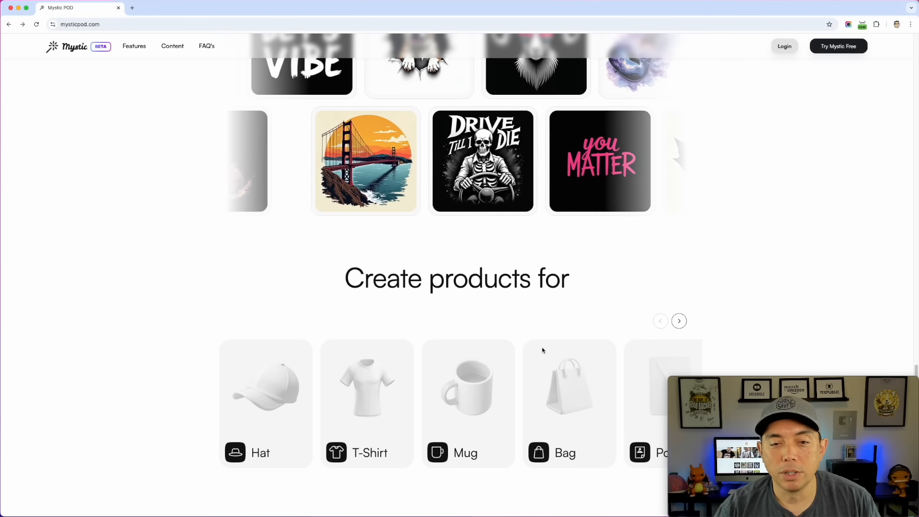
{"action": "scroll", "coordinate": [543, 350], "scroll_direction": "down", "scroll_amount": 3}
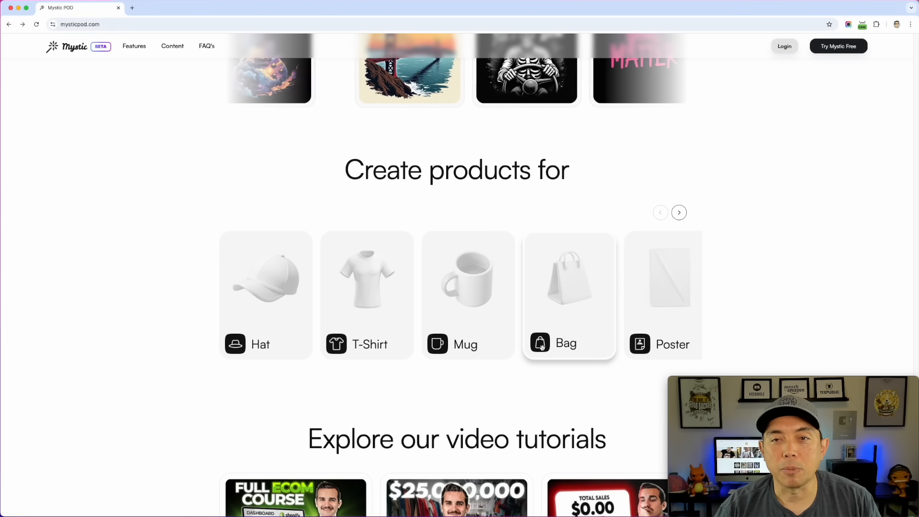
{"action": "scroll", "coordinate": [541, 345], "scroll_direction": "down", "scroll_amount": 1}
{"action": "scroll", "coordinate": [662, 324], "scroll_direction": "down", "scroll_amount": 1}
{"action": "scroll", "coordinate": [615, 355], "scroll_direction": "down", "scroll_amount": 1}
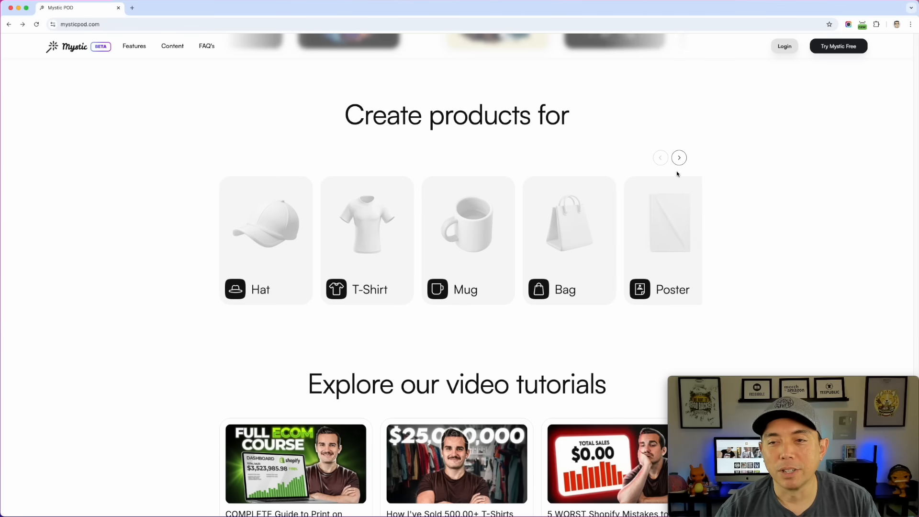
{"action": "left_click", "coordinate": [679, 158]}
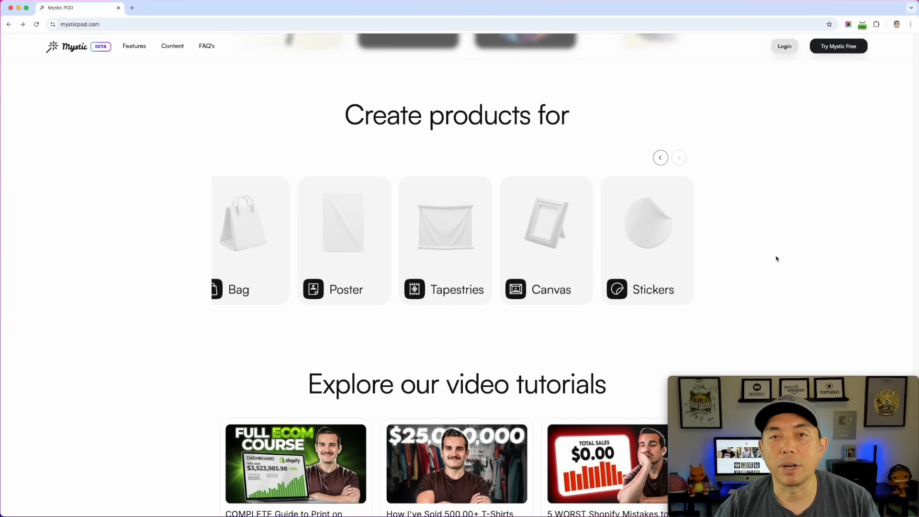
Step: Look over the video tutorials, the Amplified 2024 headliners and the frequently asked questions down to the free sign-up banner
{"action": "scroll", "coordinate": [777, 271], "scroll_direction": "down", "scroll_amount": 3}
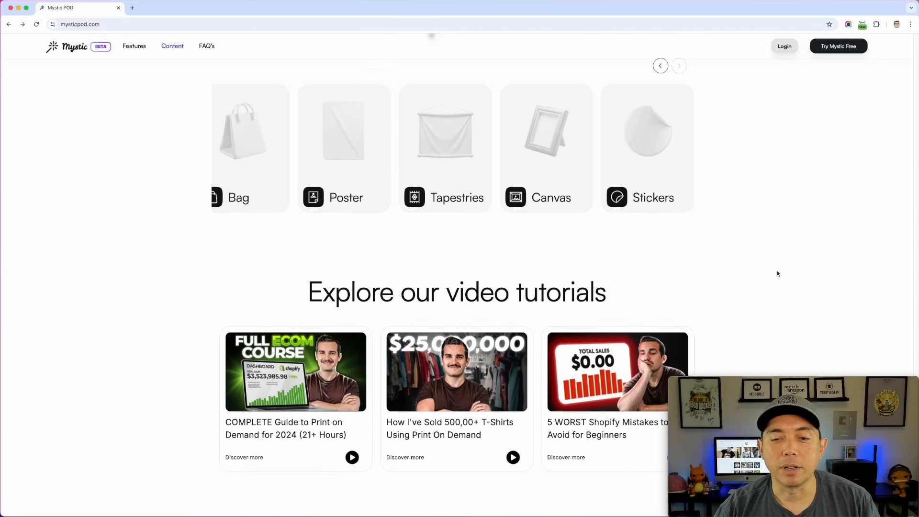
{"action": "scroll", "coordinate": [777, 274], "scroll_direction": "down", "scroll_amount": 5}
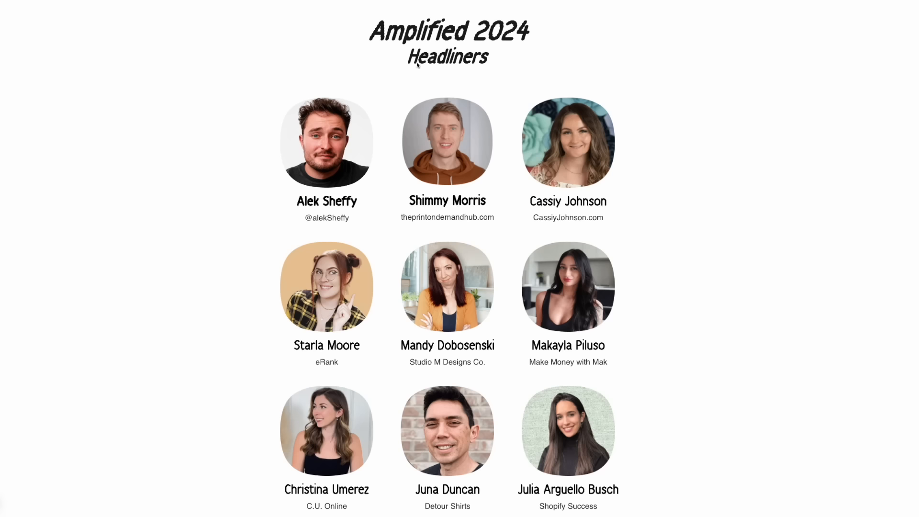
{"action": "scroll", "coordinate": [702, 153], "scroll_direction": "down", "scroll_amount": 5}
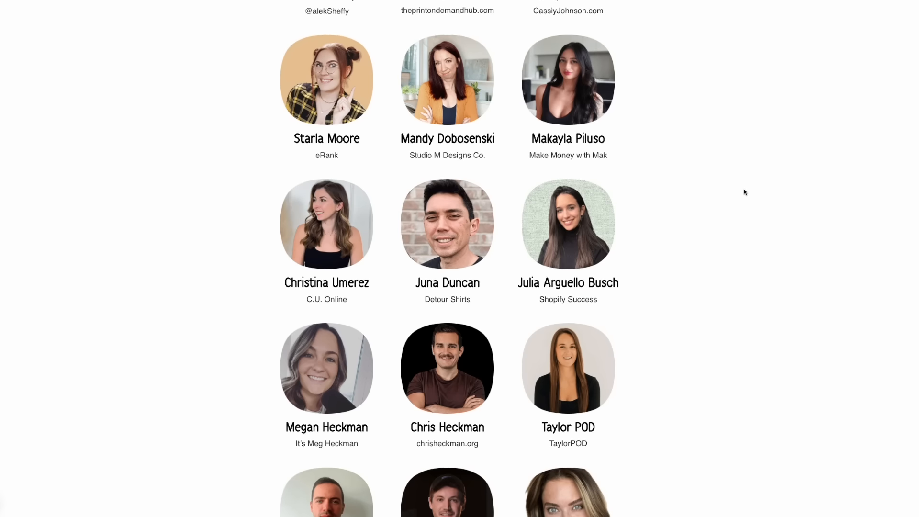
{"action": "scroll", "coordinate": [745, 192], "scroll_direction": "down", "scroll_amount": 3}
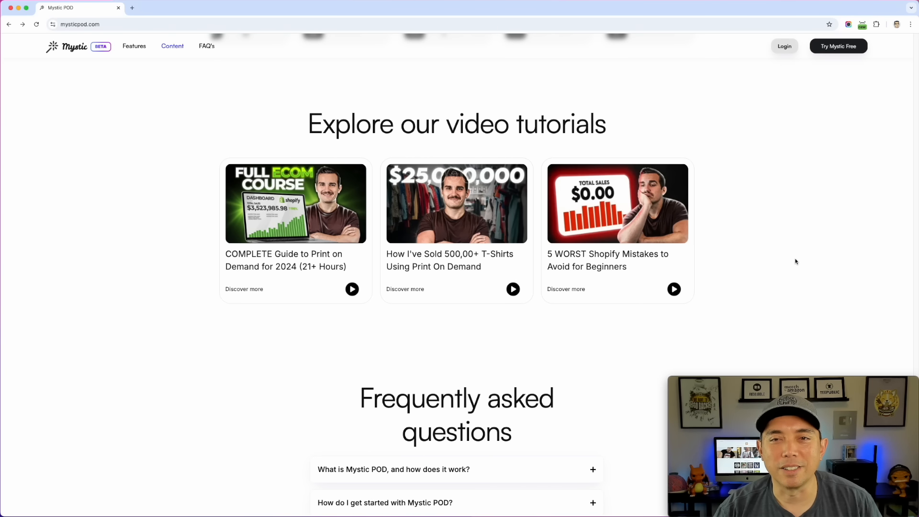
{"action": "scroll", "coordinate": [760, 241], "scroll_direction": "down", "scroll_amount": 6}
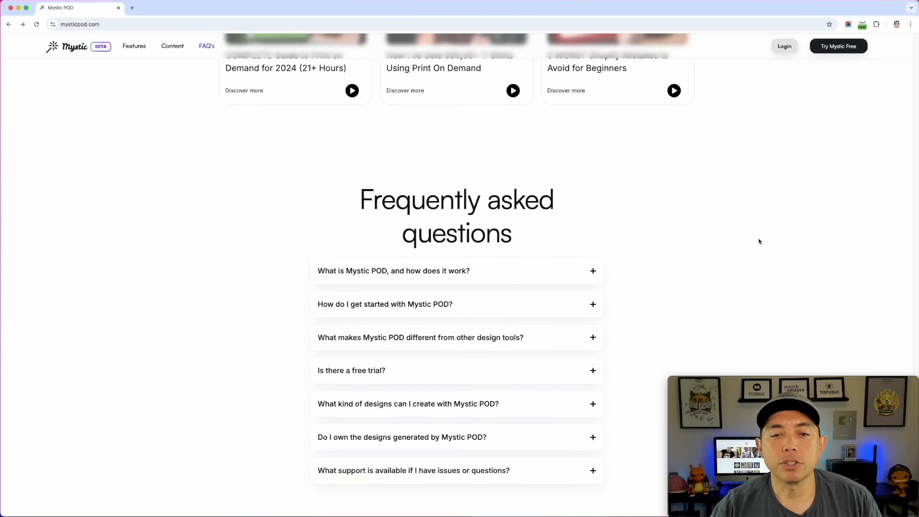
{"action": "scroll", "coordinate": [759, 242], "scroll_direction": "down", "scroll_amount": 1}
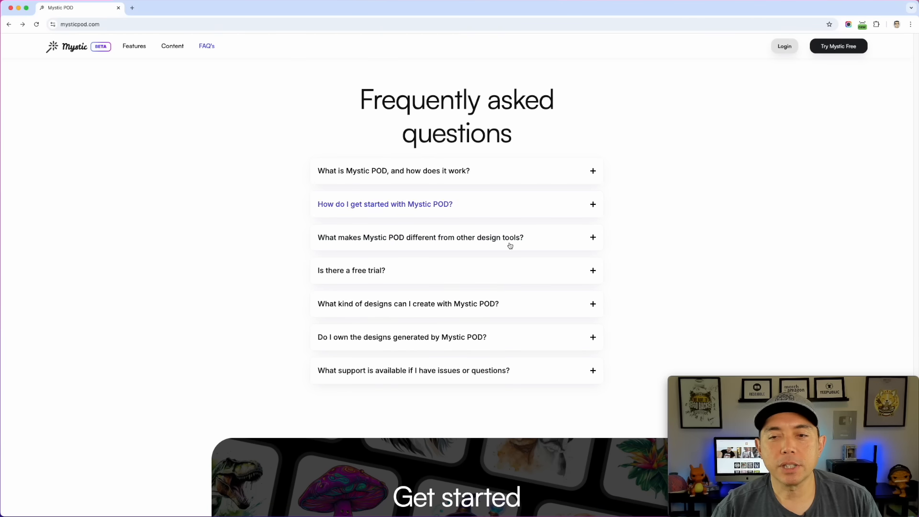
{"action": "scroll", "coordinate": [767, 214], "scroll_direction": "down", "scroll_amount": 1}
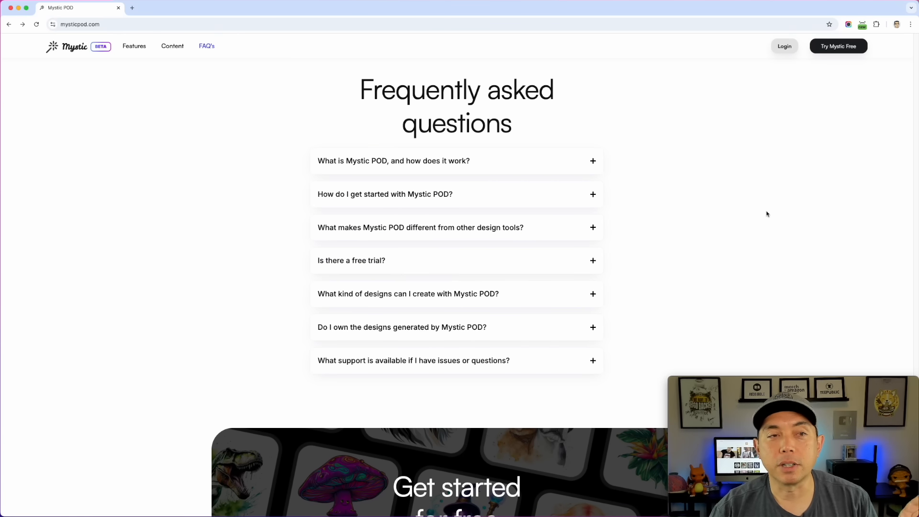
{"action": "scroll", "coordinate": [739, 175], "scroll_direction": "down", "scroll_amount": 4}
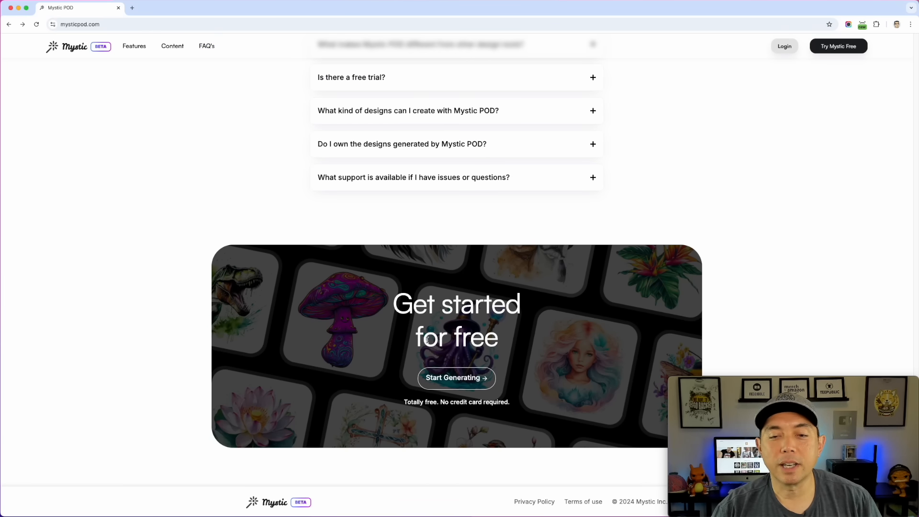
Step: Start generating for free and expand the product prompt on the templates page
{"action": "left_click", "coordinate": [480, 385]}
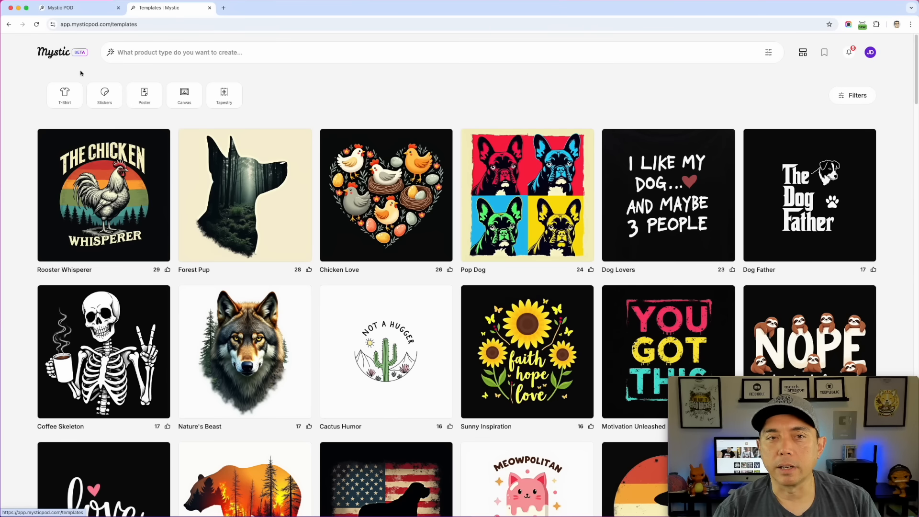
{"action": "left_click", "coordinate": [132, 56]}
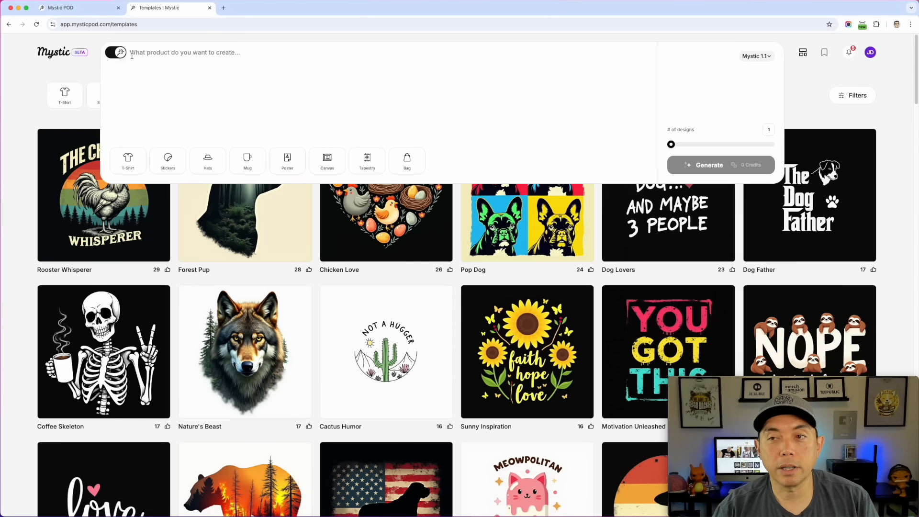
Step: Check the available Mystic model versions and the setting for the number of designs
{"action": "left_click", "coordinate": [761, 57]}
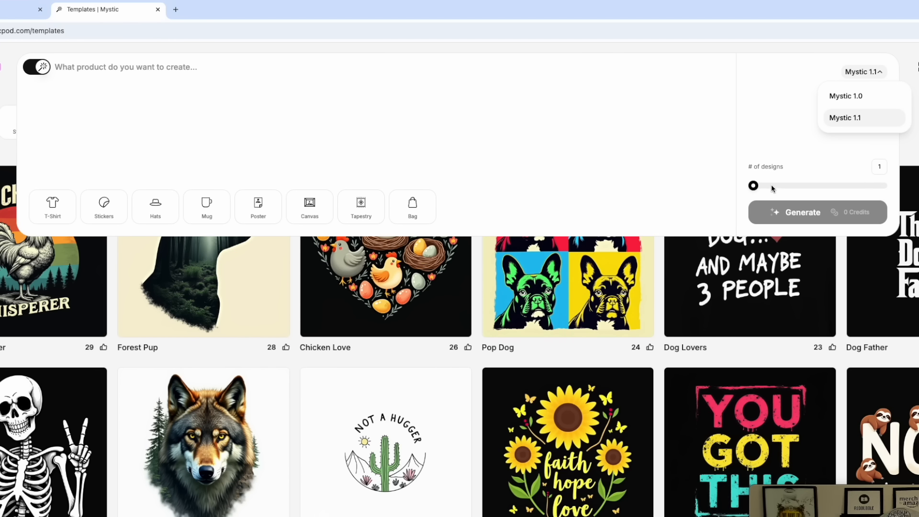
{"action": "left_click", "coordinate": [848, 184]}
{"action": "left_click_drag", "start_coordinate": [754, 186], "coordinate": [724, 191]}
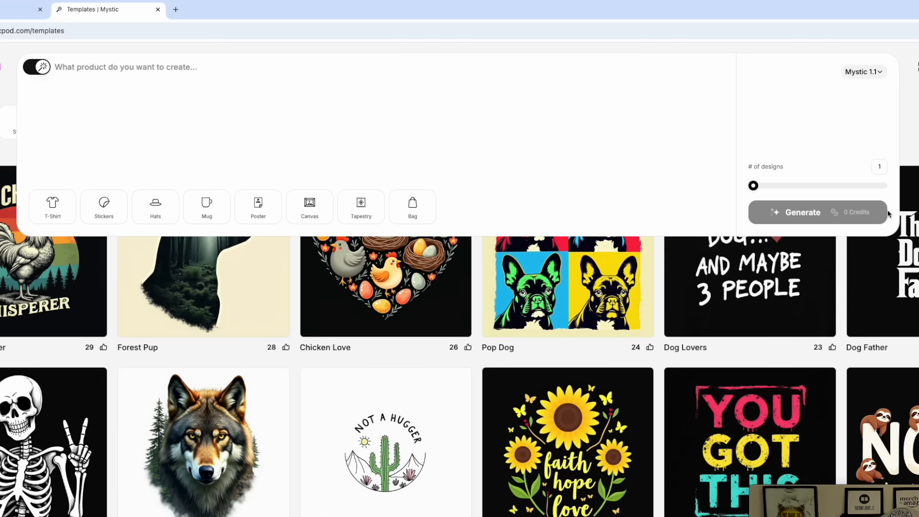
Step: Preview the design styles offered for the T-Shirt and Stickers product types, leaving no product type selected
{"action": "left_click", "coordinate": [51, 210]}
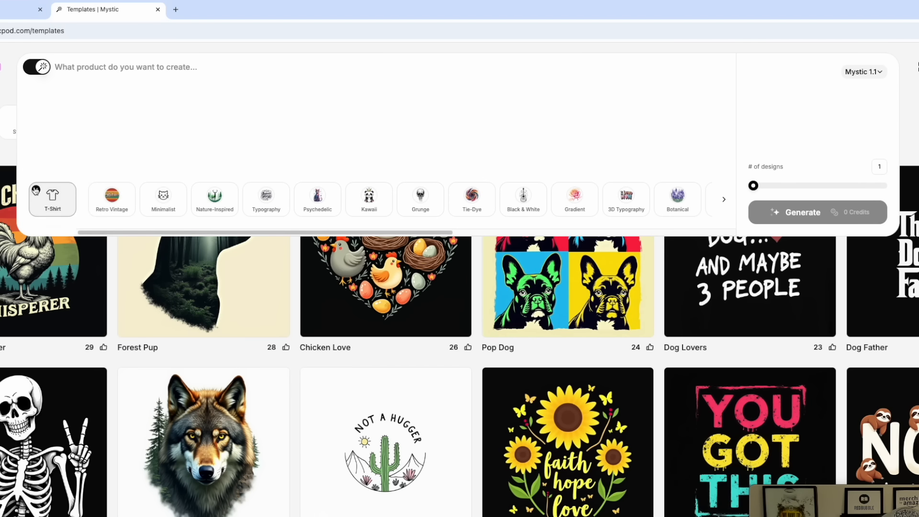
{"action": "left_click", "coordinate": [36, 191]}
{"action": "left_click", "coordinate": [107, 206]}
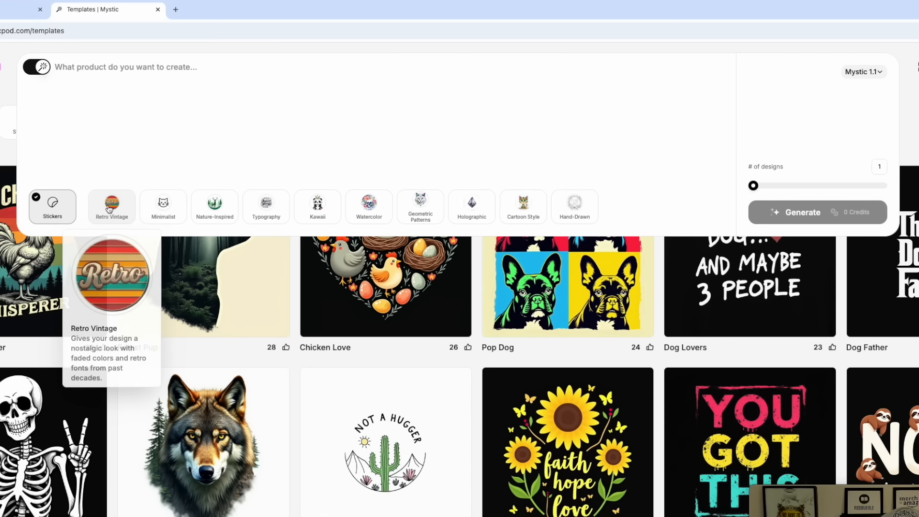
{"action": "left_click", "coordinate": [50, 212]}
{"action": "left_click", "coordinate": [106, 206]}
{"action": "left_click", "coordinate": [36, 212]}
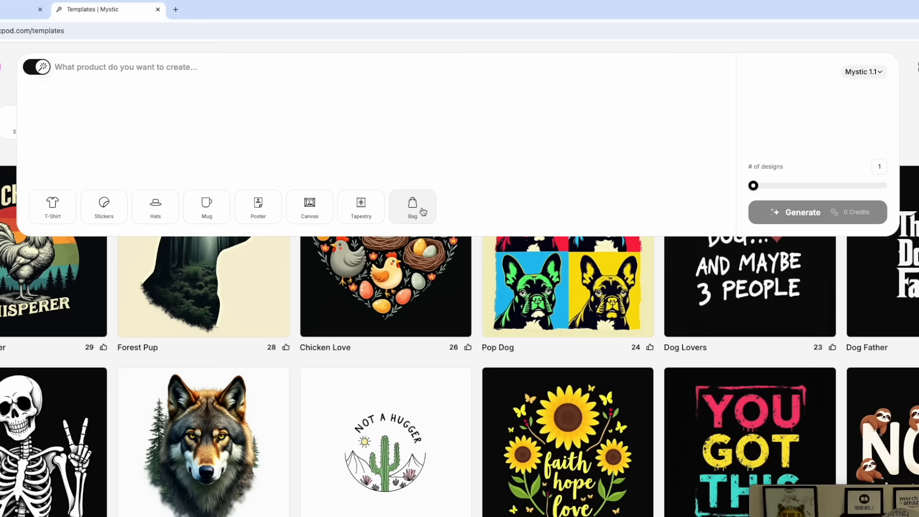
Step: Choose T-Shirt as the product type and browse its design styles through to Double Exposure
{"action": "left_click", "coordinate": [52, 212]}
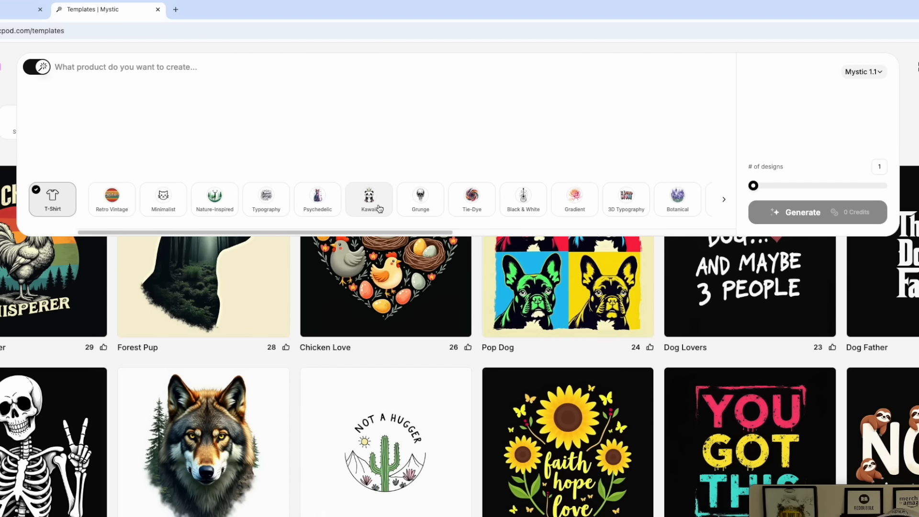
{"action": "mouse_move", "coordinate": [125, 208]}
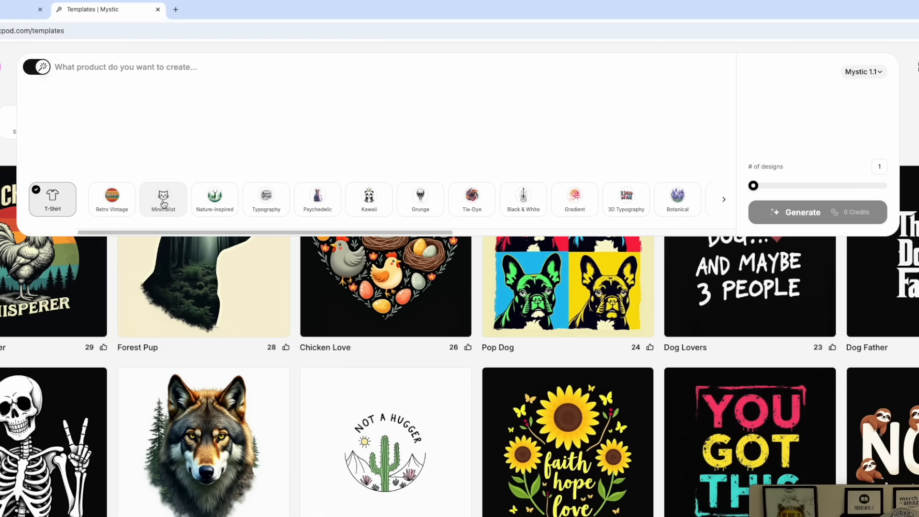
{"action": "mouse_move", "coordinate": [158, 205]}
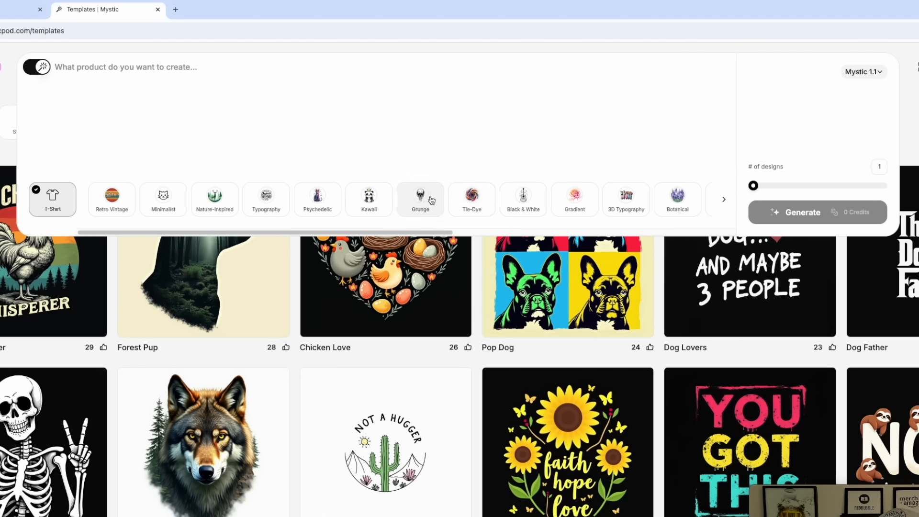
{"action": "left_click", "coordinate": [723, 199]}
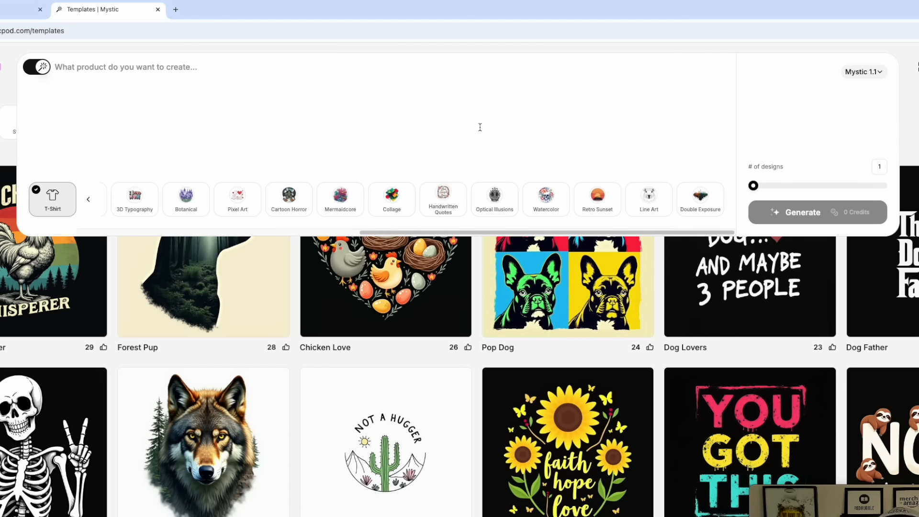
Step: Go back to the first T-Shirt design styles and collapse the product prompt
{"action": "left_click", "coordinate": [89, 199]}
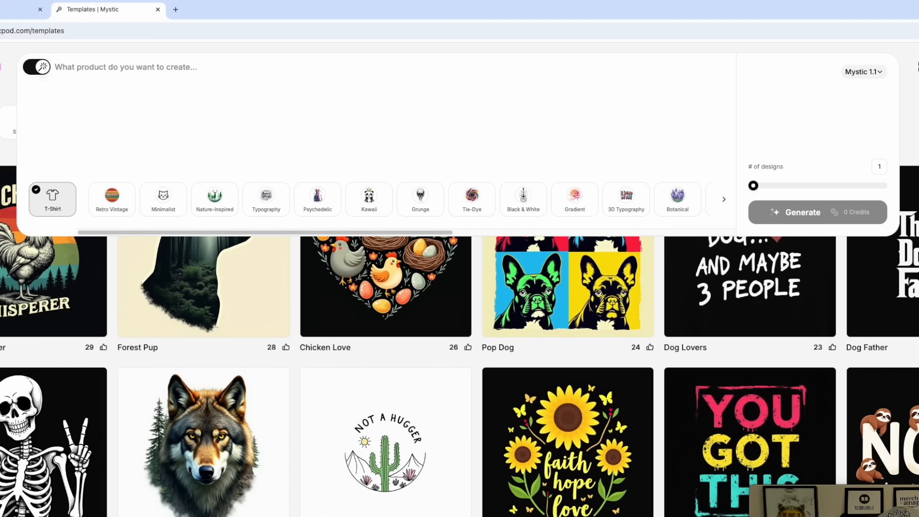
{"action": "left_click", "coordinate": [916, 102]}
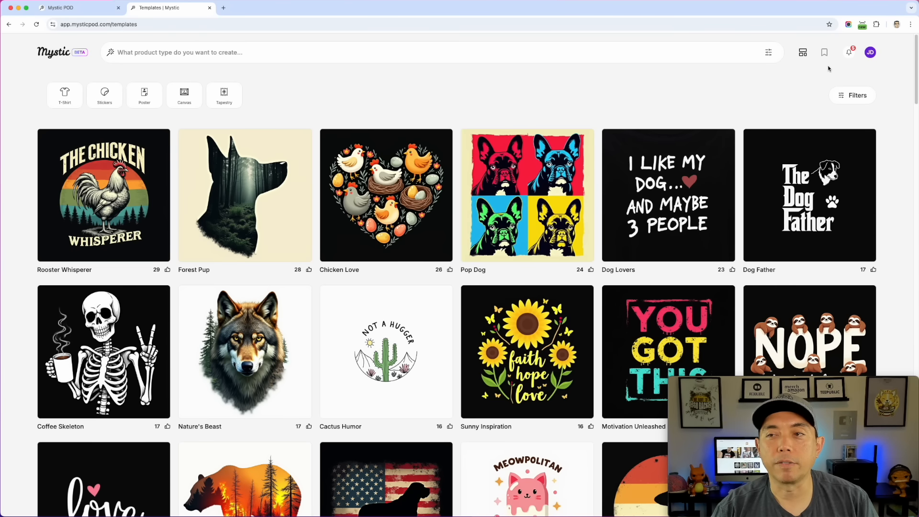
Step: Mark all notifications as read and close the notification list
{"action": "left_click", "coordinate": [851, 56]}
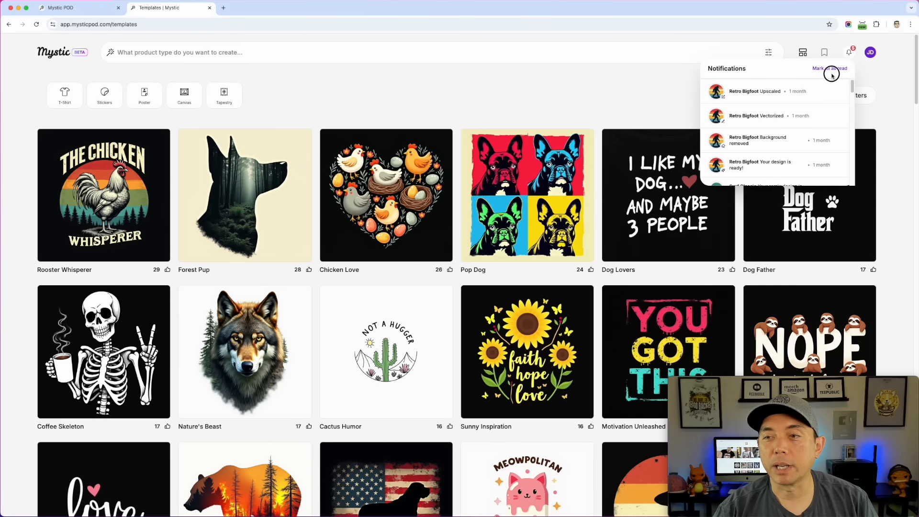
{"action": "left_click", "coordinate": [837, 72]}
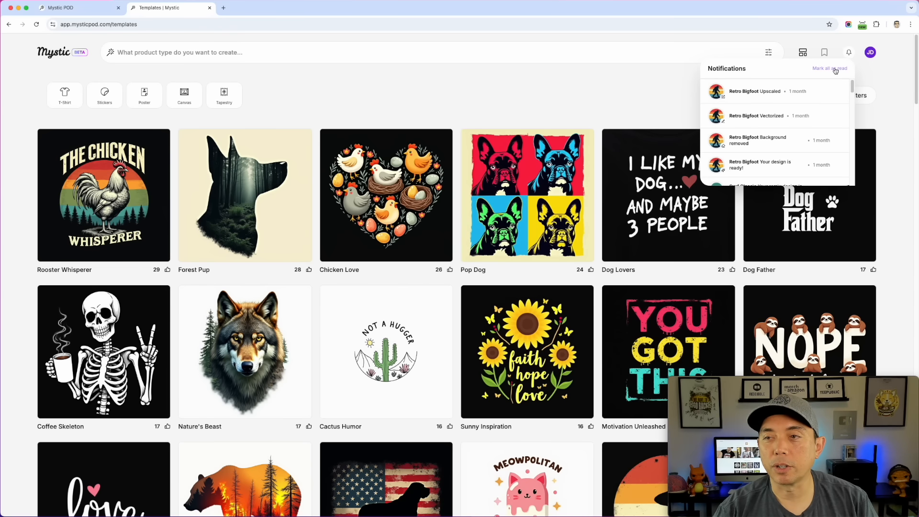
{"action": "left_click", "coordinate": [847, 47]}
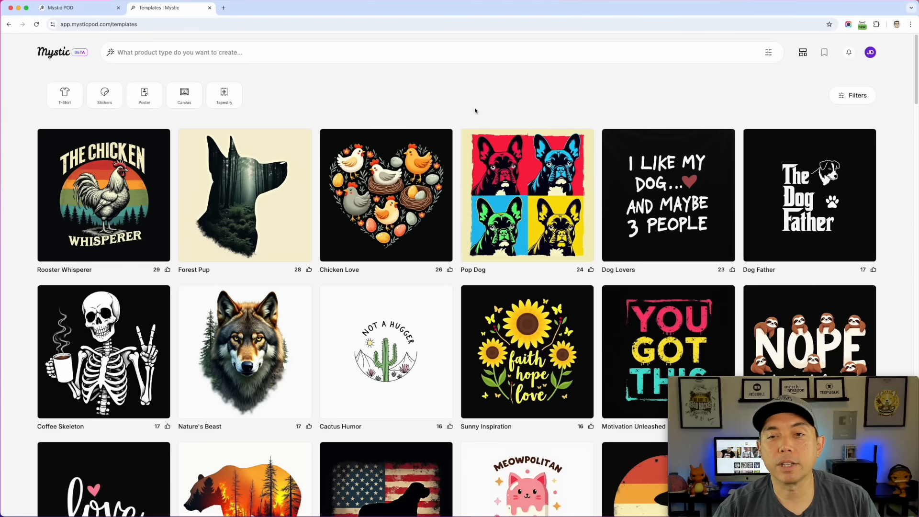
Step: Browse the full templates gallery across all product types and return to its beginning
{"action": "scroll", "coordinate": [473, 178], "scroll_direction": "down", "scroll_amount": 2}
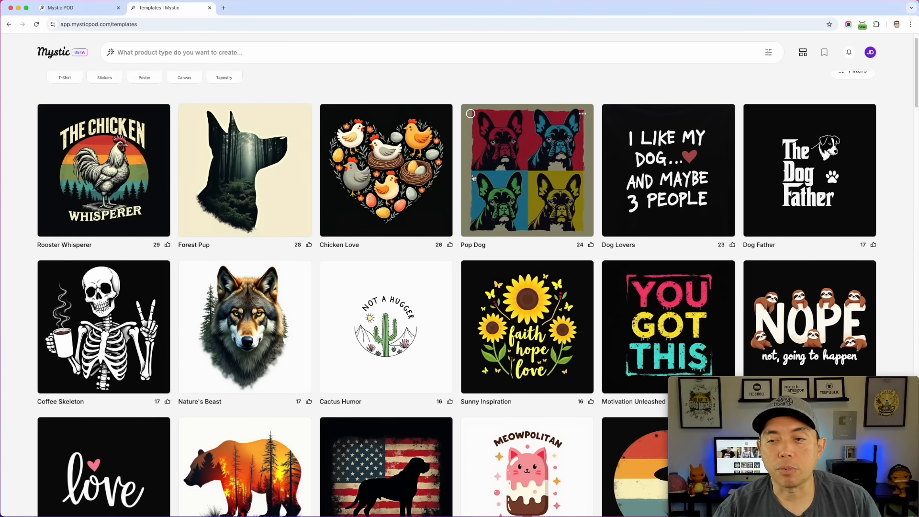
{"action": "scroll", "coordinate": [473, 178], "scroll_direction": "down", "scroll_amount": 5}
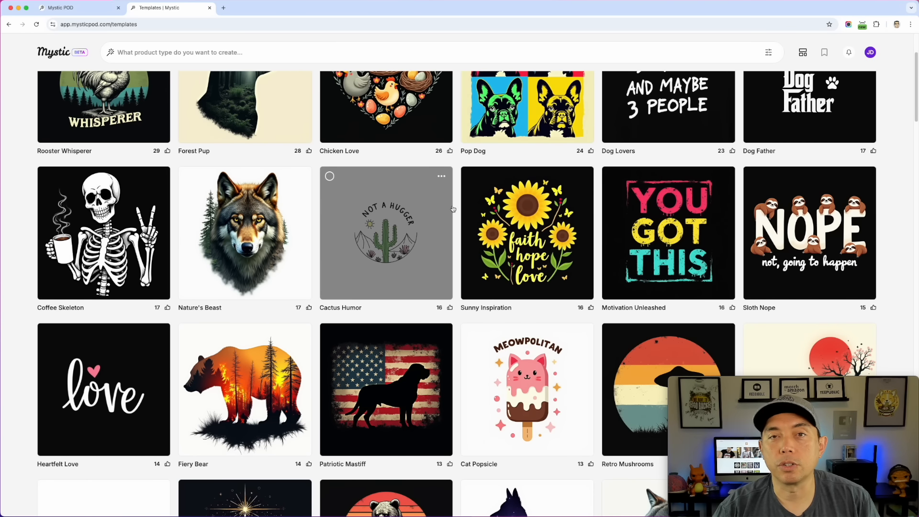
{"action": "scroll", "coordinate": [453, 208], "scroll_direction": "up", "scroll_amount": 6}
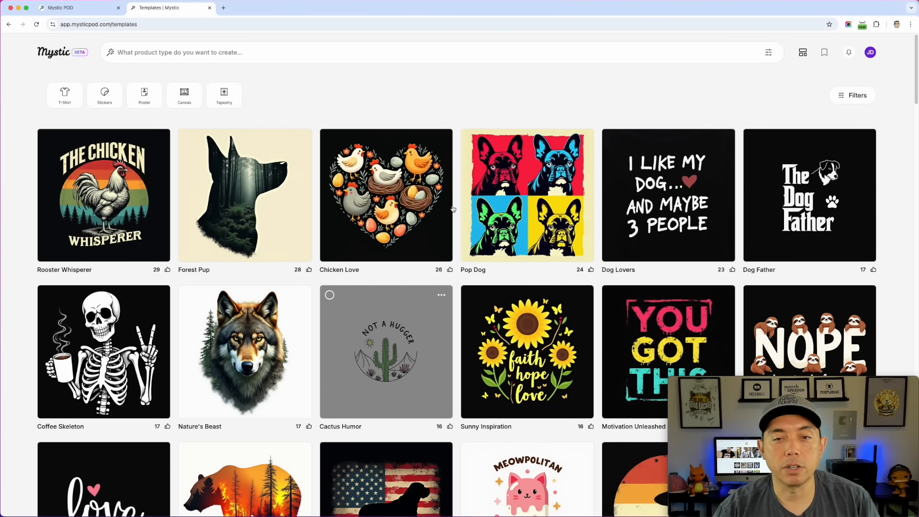
{"action": "scroll", "coordinate": [453, 209], "scroll_direction": "down", "scroll_amount": 15}
{"action": "scroll", "coordinate": [453, 209], "scroll_direction": "down", "scroll_amount": 20}
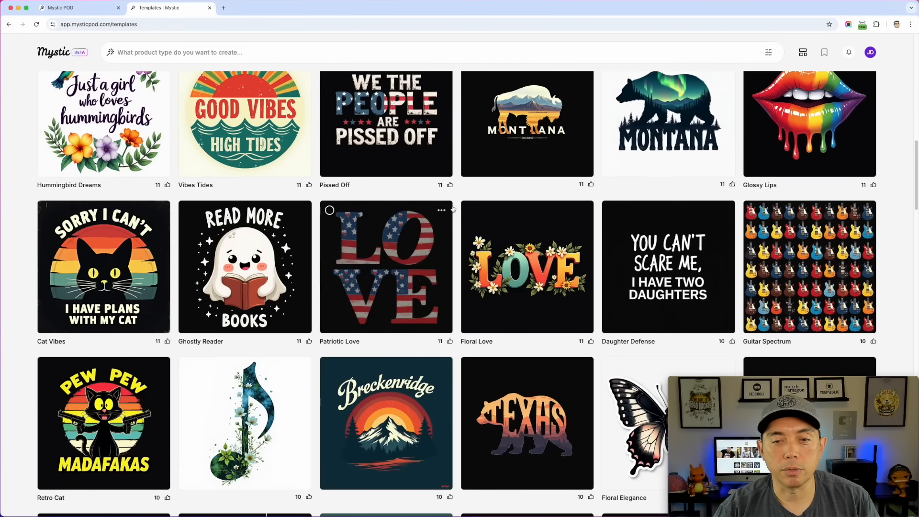
{"action": "scroll", "coordinate": [453, 208], "scroll_direction": "down", "scroll_amount": 18}
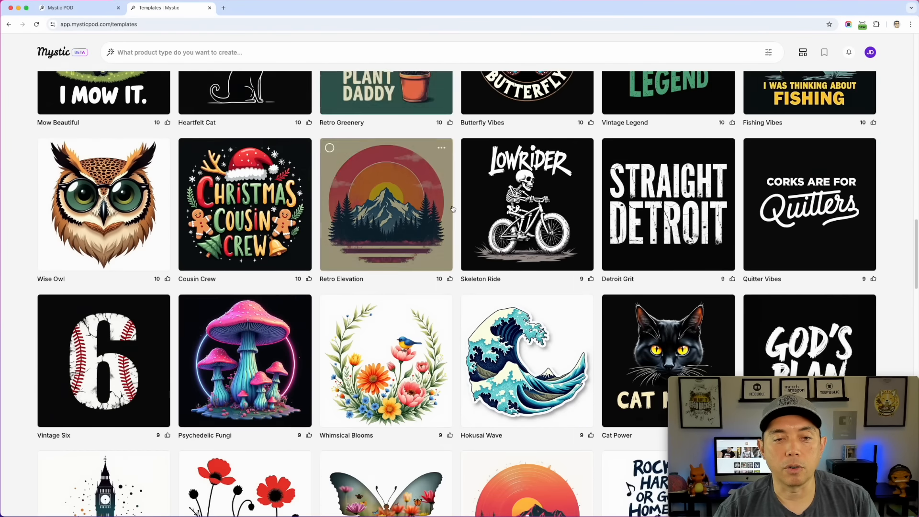
{"action": "scroll", "coordinate": [453, 209], "scroll_direction": "down", "scroll_amount": 7}
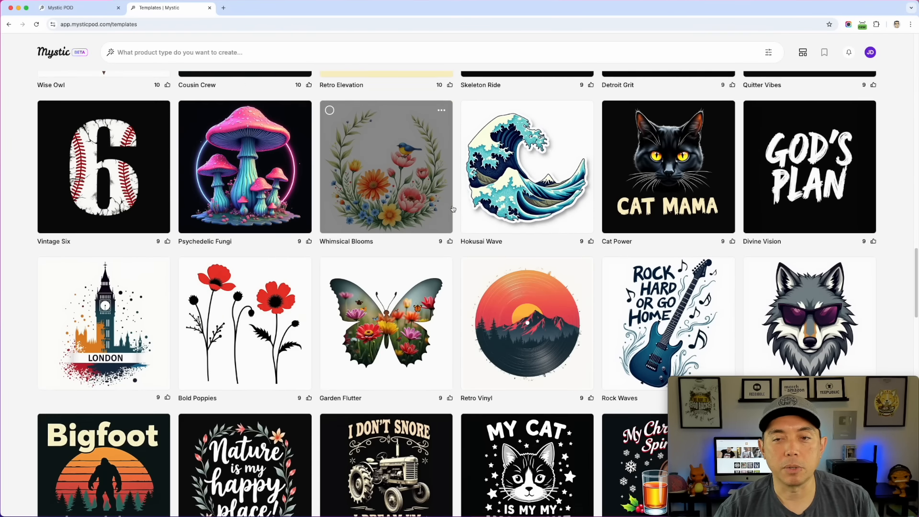
{"action": "scroll", "coordinate": [453, 208], "scroll_direction": "down", "scroll_amount": 4}
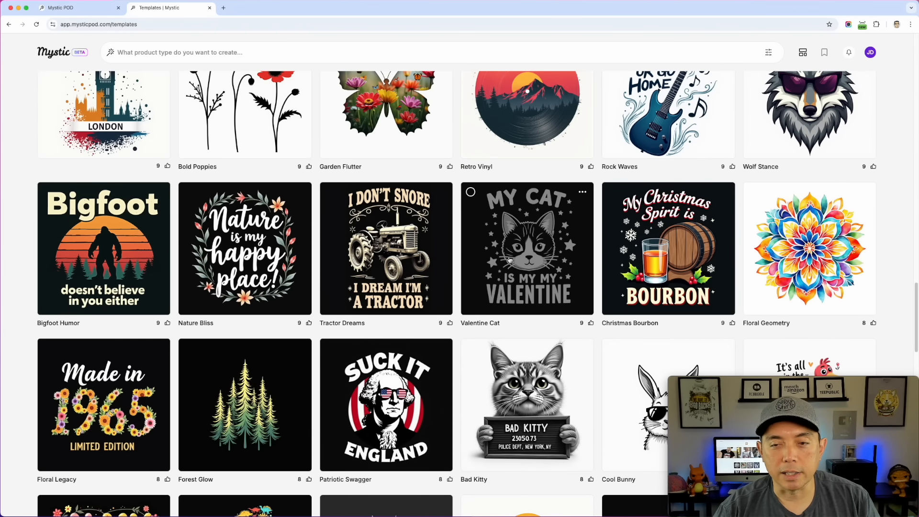
{"action": "scroll", "coordinate": [514, 220], "scroll_direction": "down", "scroll_amount": 8}
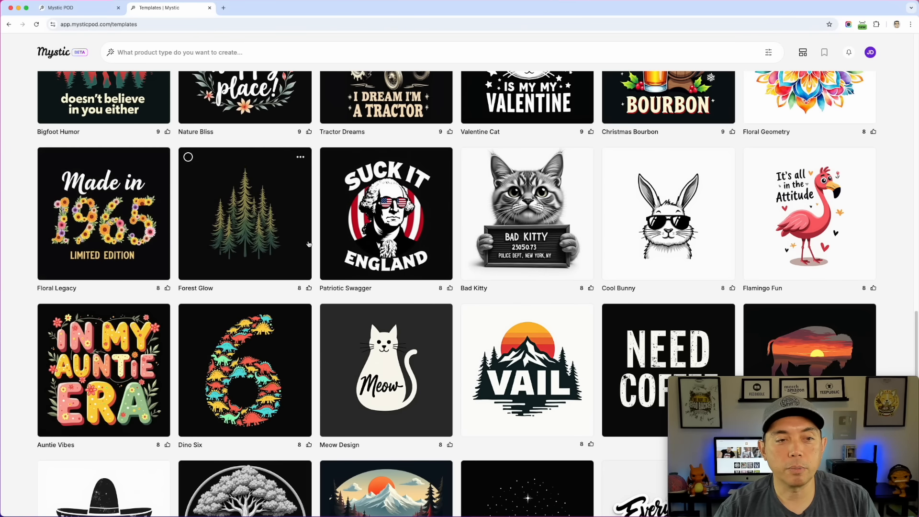
{"action": "scroll", "coordinate": [139, 244], "scroll_direction": "down", "scroll_amount": 1}
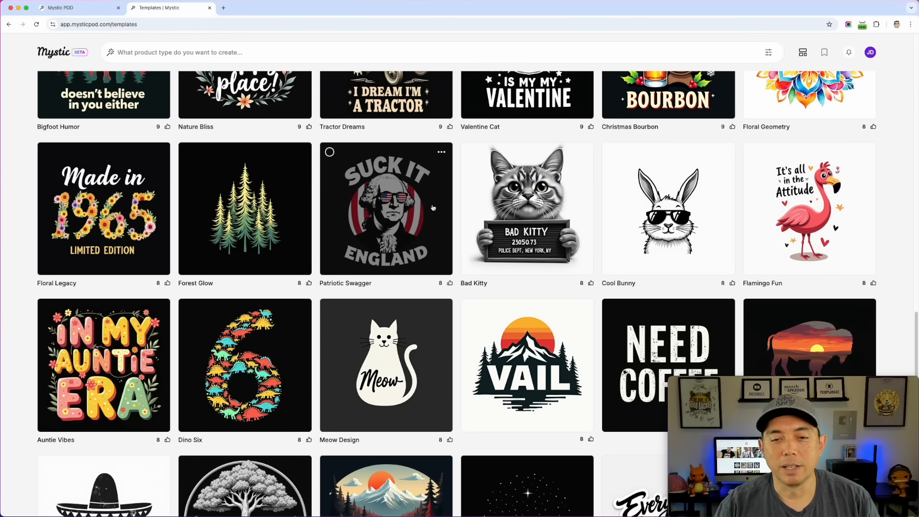
{"action": "scroll", "coordinate": [531, 226], "scroll_direction": "down", "scroll_amount": 8}
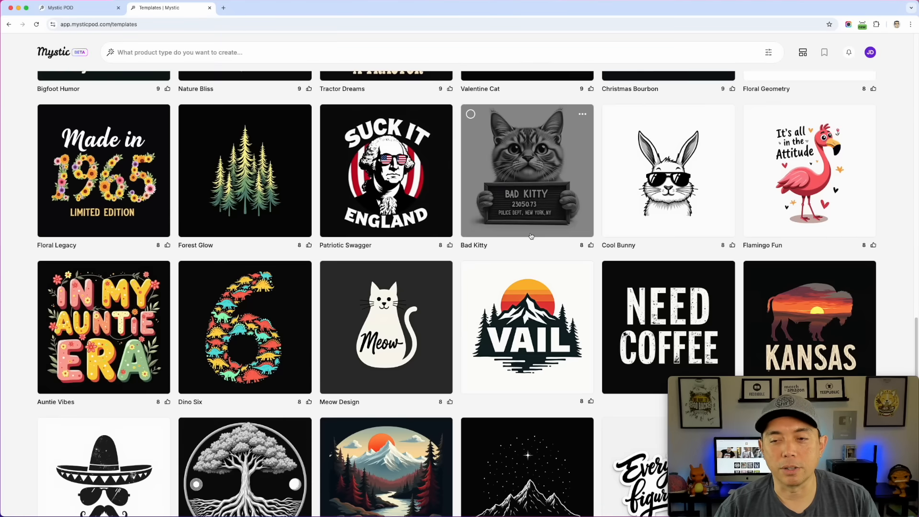
{"action": "scroll", "coordinate": [335, 211], "scroll_direction": "down", "scroll_amount": 3}
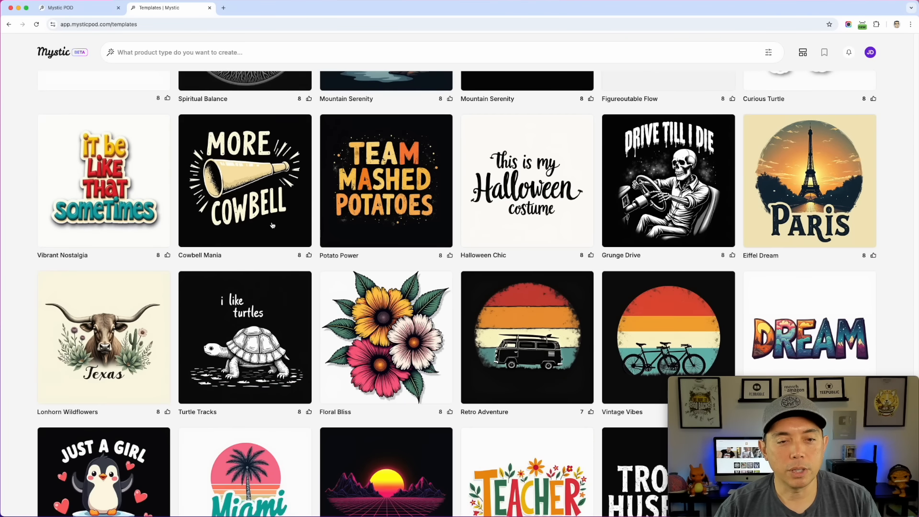
{"action": "scroll", "coordinate": [581, 184], "scroll_direction": "down", "scroll_amount": 1}
{"action": "scroll", "coordinate": [582, 184], "scroll_direction": "down", "scroll_amount": 3}
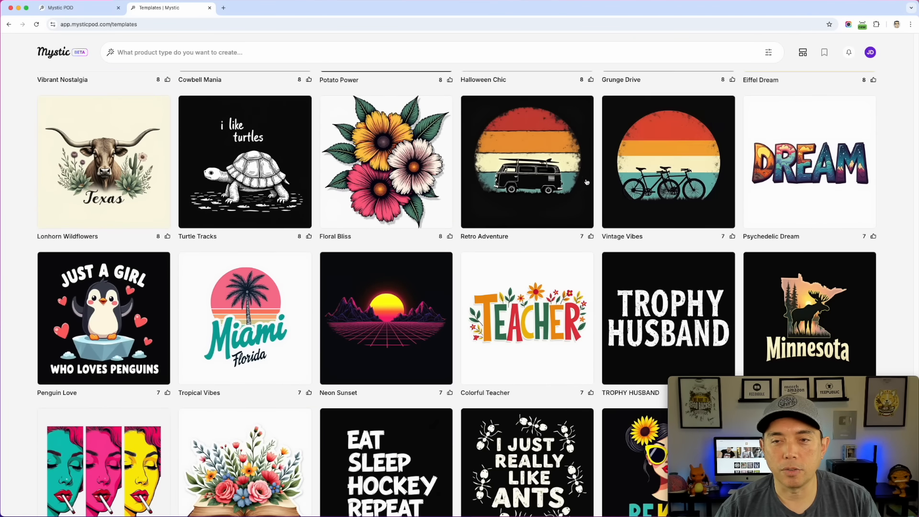
{"action": "scroll", "coordinate": [319, 232], "scroll_direction": "down", "scroll_amount": 2}
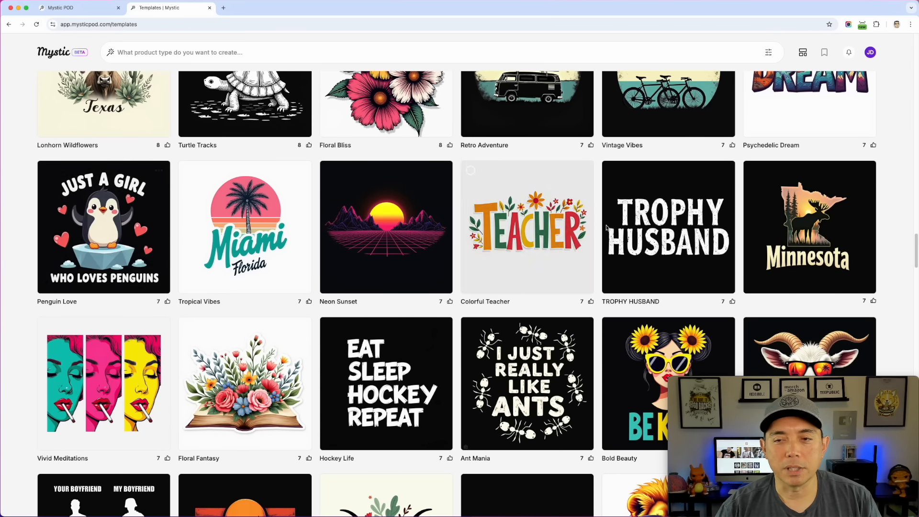
{"action": "scroll", "coordinate": [550, 240], "scroll_direction": "down", "scroll_amount": 4}
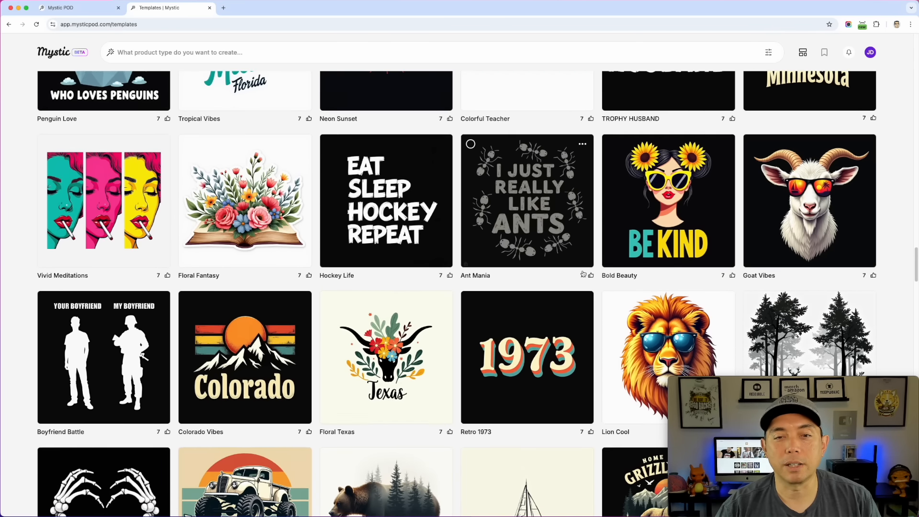
{"action": "scroll", "coordinate": [583, 274], "scroll_direction": "down", "scroll_amount": 1}
{"action": "scroll", "coordinate": [414, 198], "scroll_direction": "down", "scroll_amount": 4}
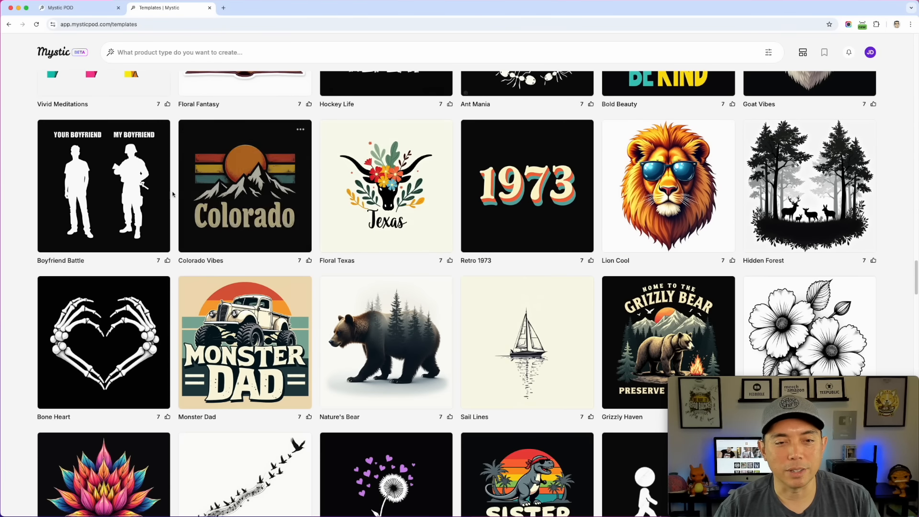
{"action": "scroll", "coordinate": [239, 262], "scroll_direction": "down", "scroll_amount": 1}
{"action": "scroll", "coordinate": [537, 263], "scroll_direction": "down", "scroll_amount": 12}
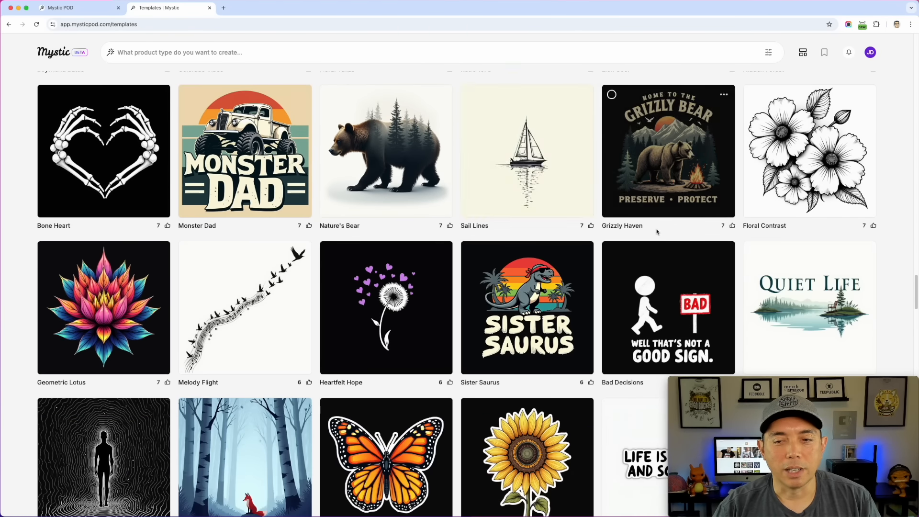
{"action": "scroll", "coordinate": [607, 259], "scroll_direction": "down", "scroll_amount": 18}
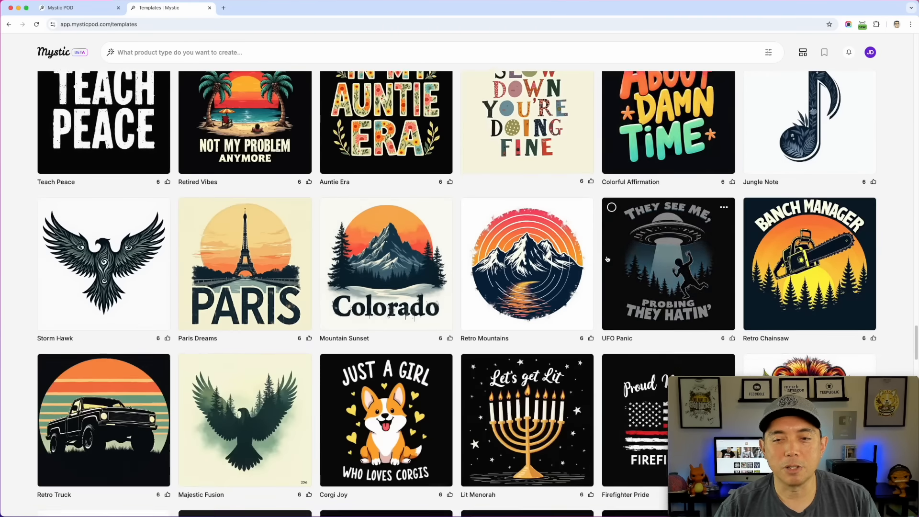
{"action": "scroll", "coordinate": [607, 259], "scroll_direction": "down", "scroll_amount": 18}
{"action": "scroll", "coordinate": [607, 259], "scroll_direction": "up", "scroll_amount": 20}
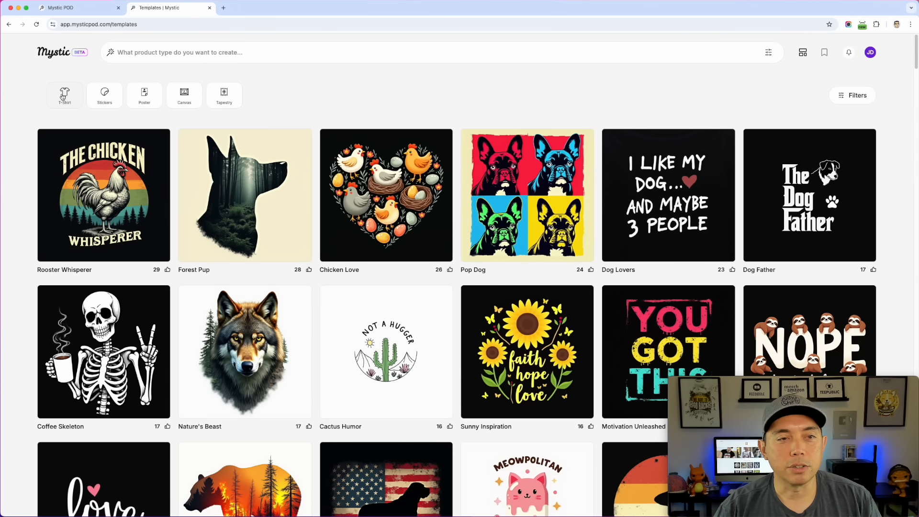
Step: Filter the templates by the T-Shirt product type and Retro Vintage style, and look through the designs
{"action": "left_click", "coordinate": [66, 98]}
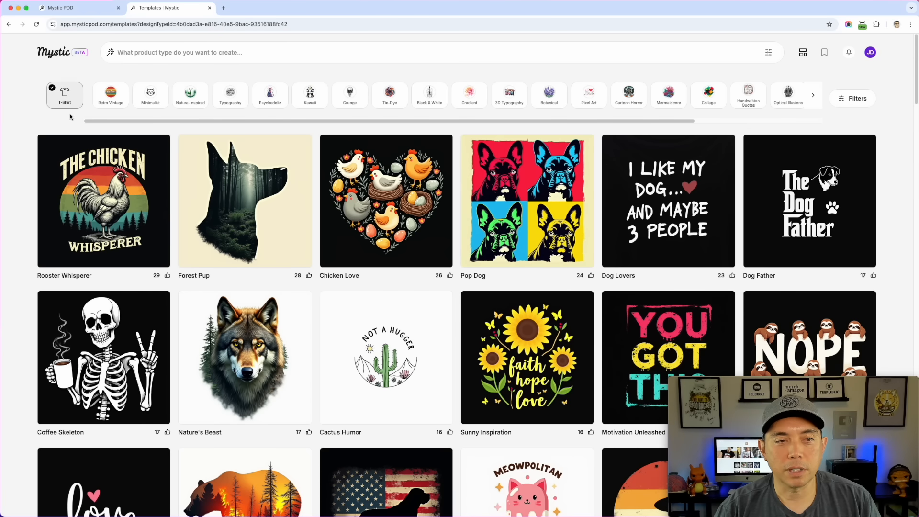
{"action": "left_click", "coordinate": [111, 96]}
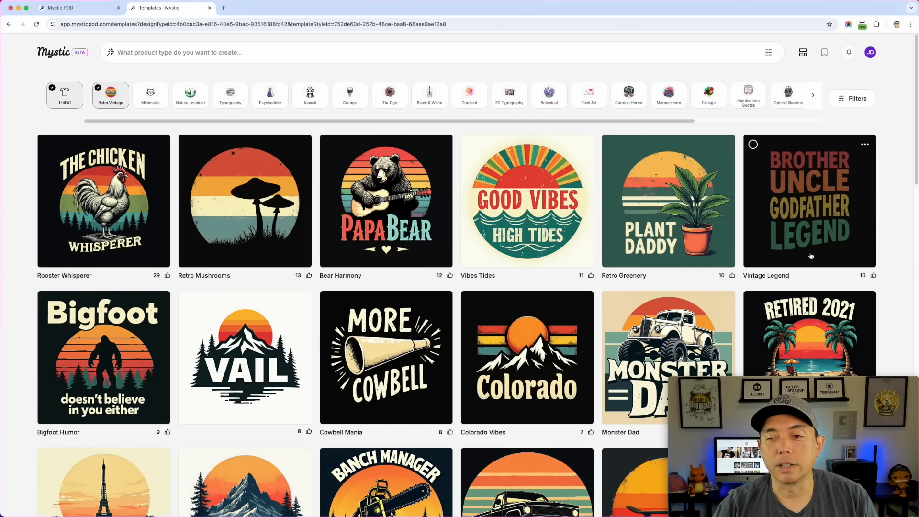
{"action": "scroll", "coordinate": [810, 202], "scroll_direction": "down", "scroll_amount": 3}
{"action": "scroll", "coordinate": [579, 315], "scroll_direction": "down", "scroll_amount": 10}
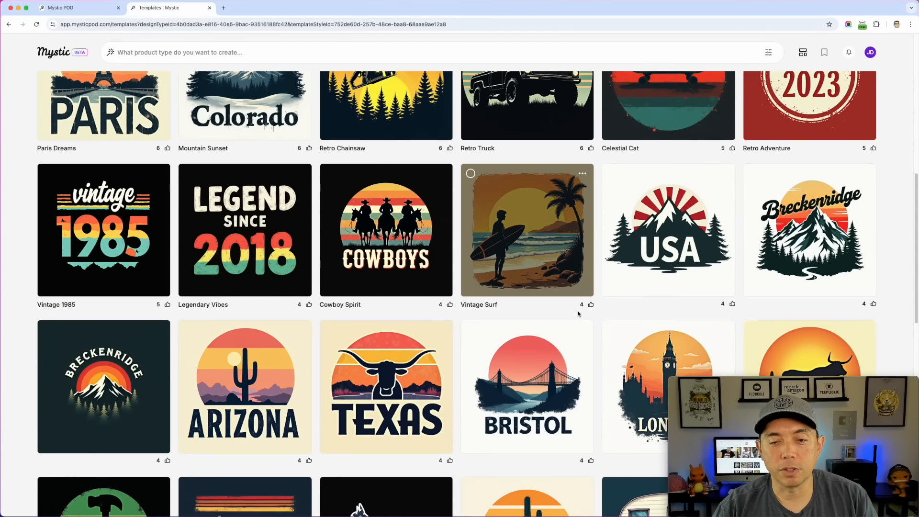
{"action": "scroll", "coordinate": [569, 333], "scroll_direction": "up", "scroll_amount": 12}
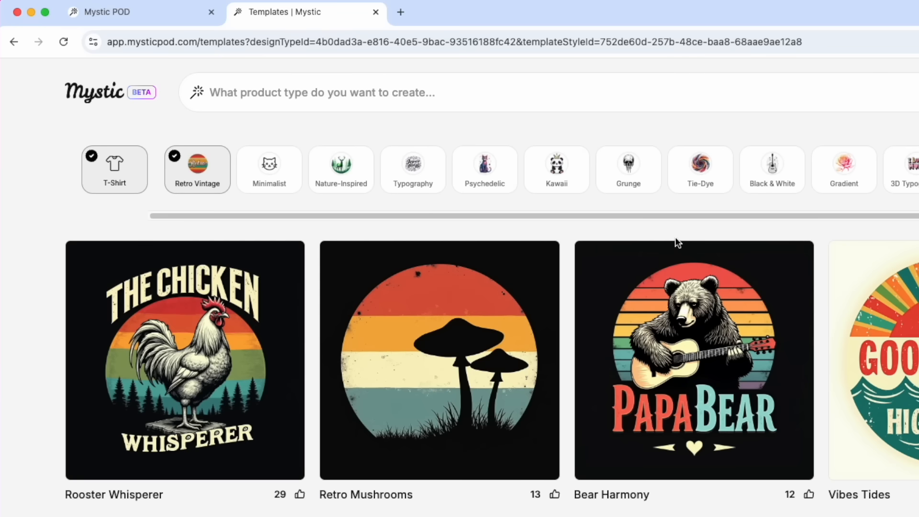
Step: Switch the template style filter to Typography and look through the matching T-Shirt designs
{"action": "left_click", "coordinate": [416, 173]}
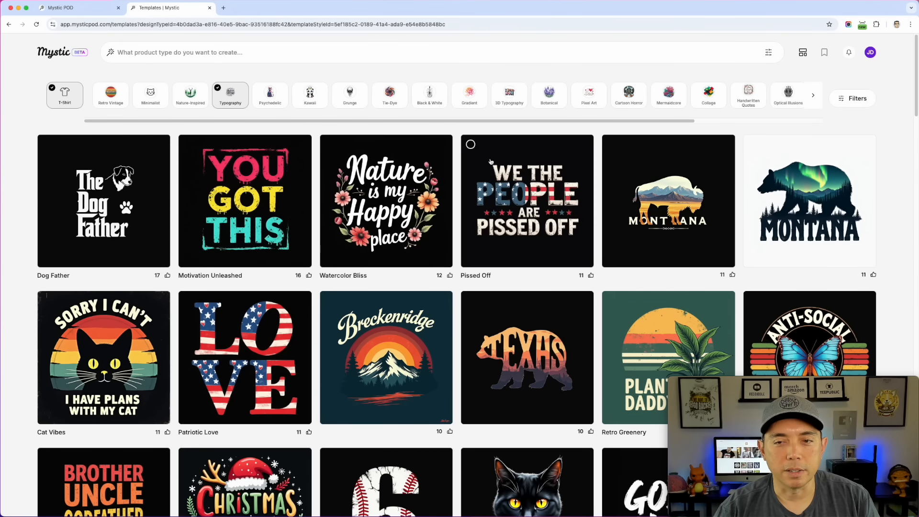
{"action": "scroll", "coordinate": [431, 240], "scroll_direction": "down", "scroll_amount": 3}
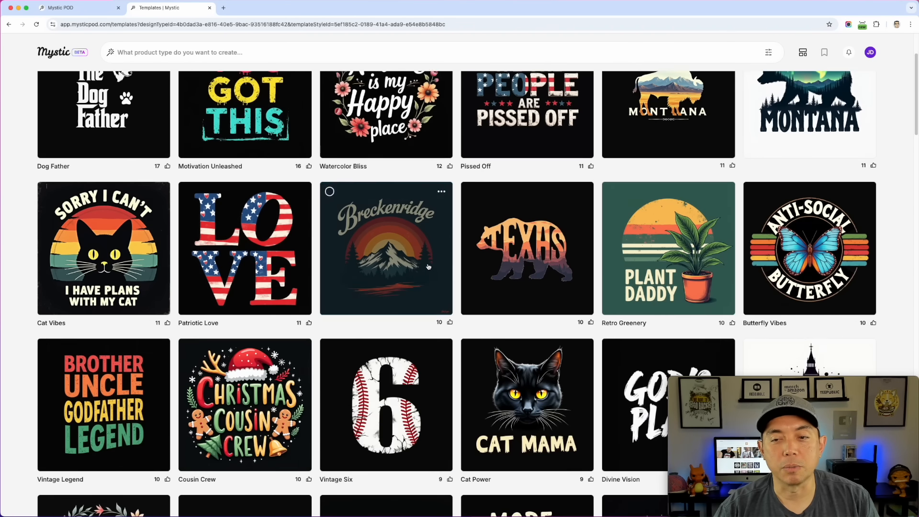
{"action": "scroll", "coordinate": [428, 267], "scroll_direction": "down", "scroll_amount": 6}
{"action": "scroll", "coordinate": [428, 267], "scroll_direction": "down", "scroll_amount": 6}
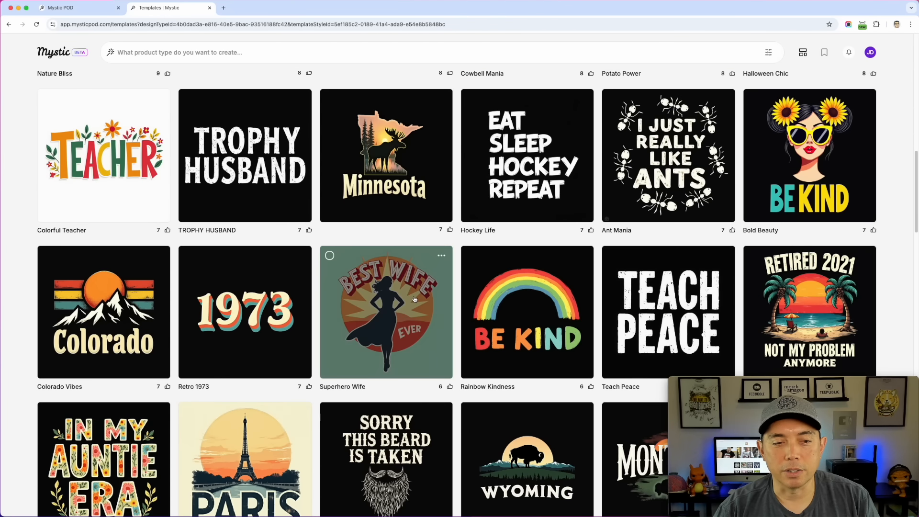
{"action": "scroll", "coordinate": [415, 299], "scroll_direction": "up", "scroll_amount": 14}
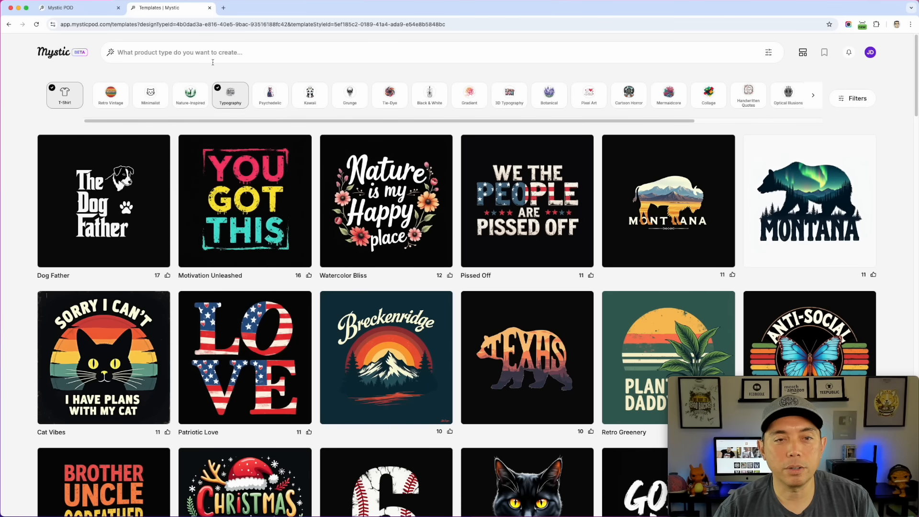
Step: Show the Retro Vintage templates again and reset the filters to T-Shirt with no style selected
{"action": "left_click", "coordinate": [105, 96]}
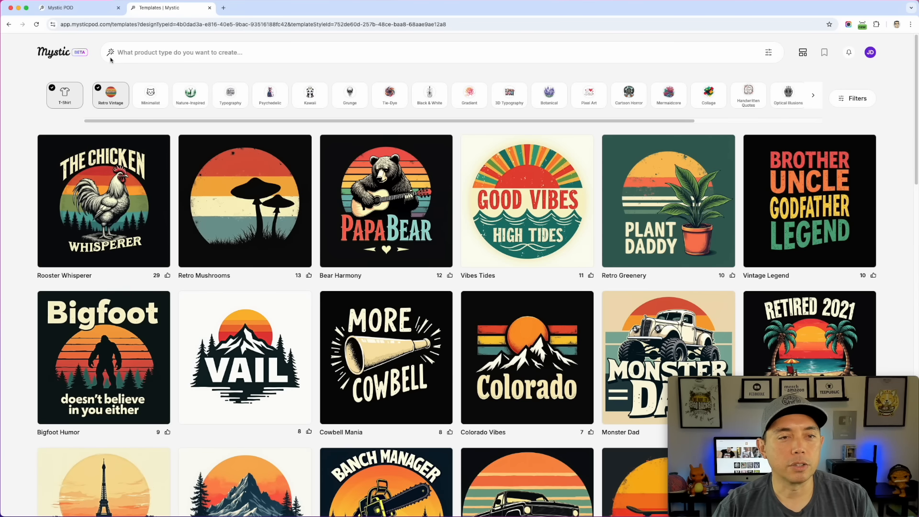
{"action": "left_click", "coordinate": [72, 97]}
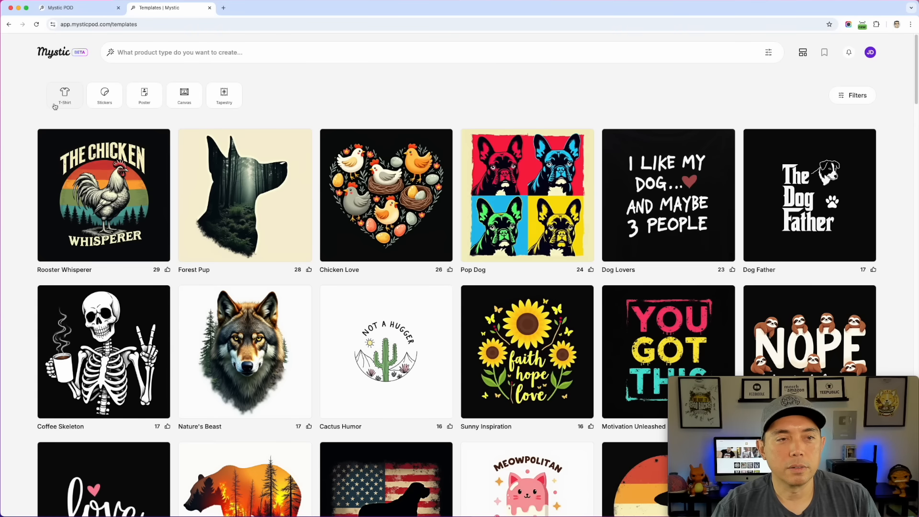
{"action": "left_click", "coordinate": [67, 102]}
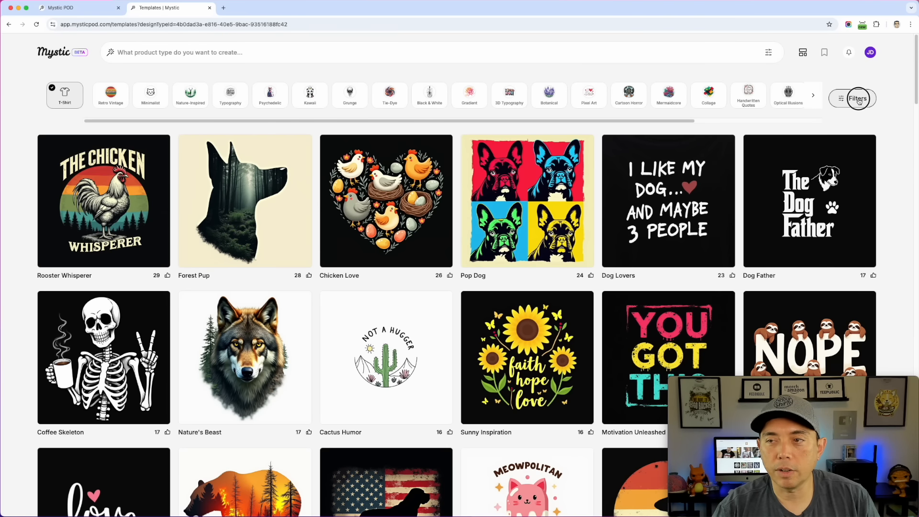
Step: Search the T-Shirt templates for "dog" and look through the matching designs
{"action": "left_click", "coordinate": [859, 99]}
{"action": "left_click", "coordinate": [740, 100]}
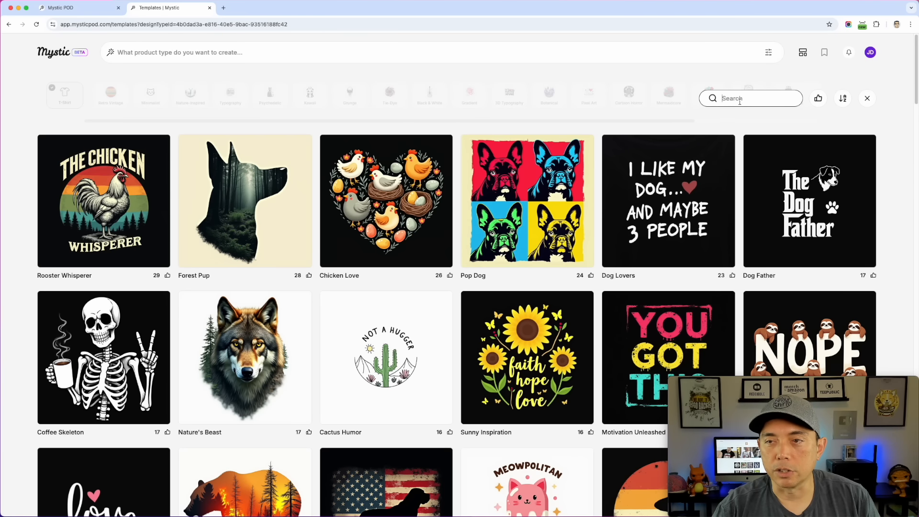
{"action": "type", "text": "d"}
{"action": "key", "text": "Return"}
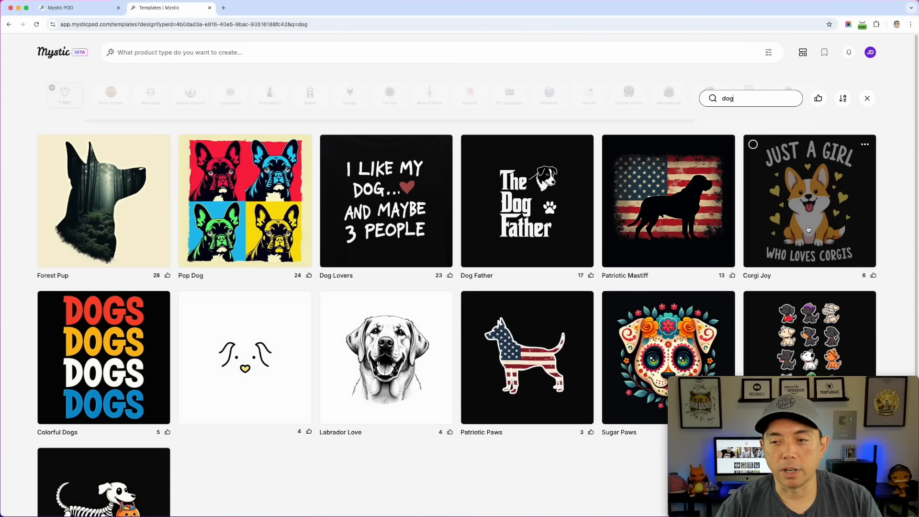
{"action": "scroll", "coordinate": [808, 229], "scroll_direction": "down", "scroll_amount": 3}
{"action": "scroll", "coordinate": [808, 229], "scroll_direction": "up", "scroll_amount": 3}
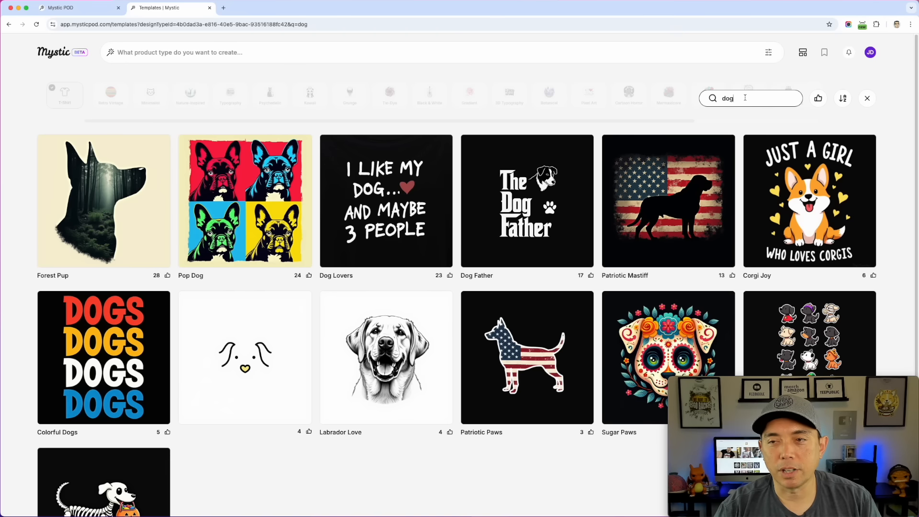
Step: Show only liked templates, clear the "dog" search and remove the liked filter again
{"action": "double_click", "coordinate": [724, 98]}
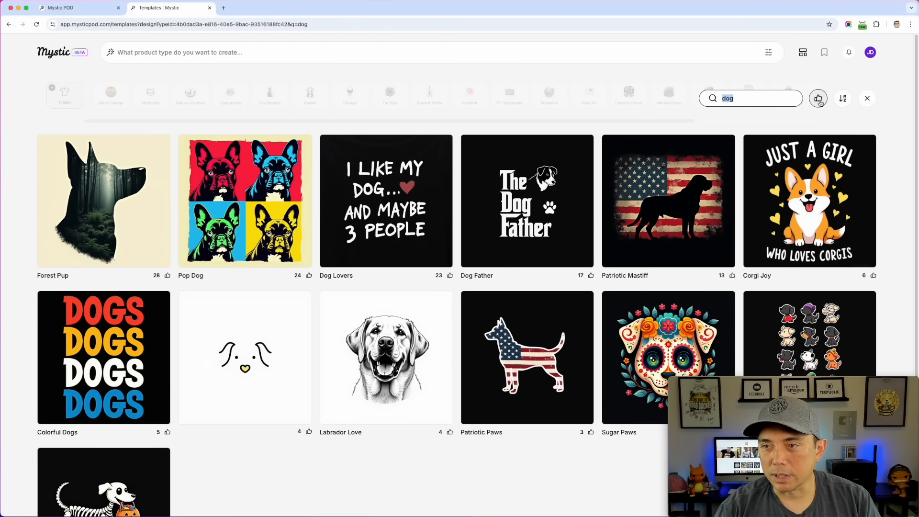
{"action": "left_click", "coordinate": [819, 98]}
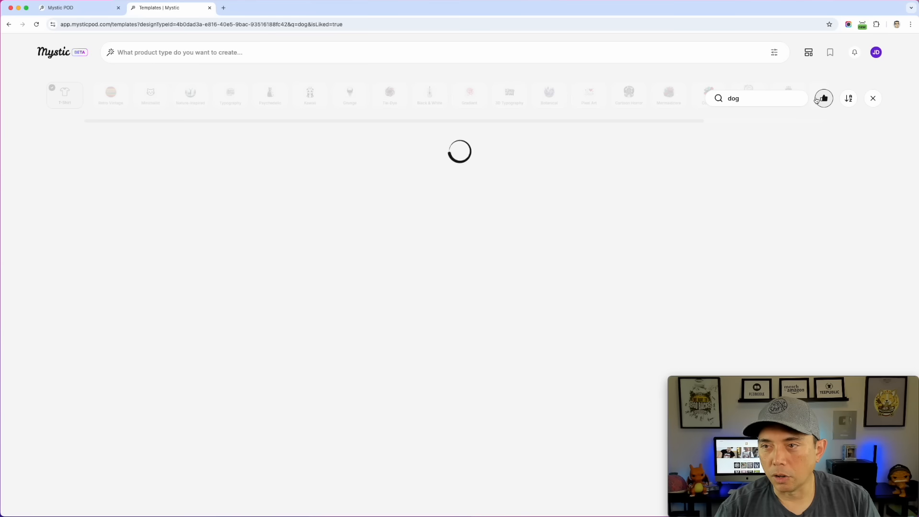
{"action": "left_click_drag", "start_coordinate": [764, 98], "coordinate": [688, 97]}
{"action": "key", "text": "BackSpace"}
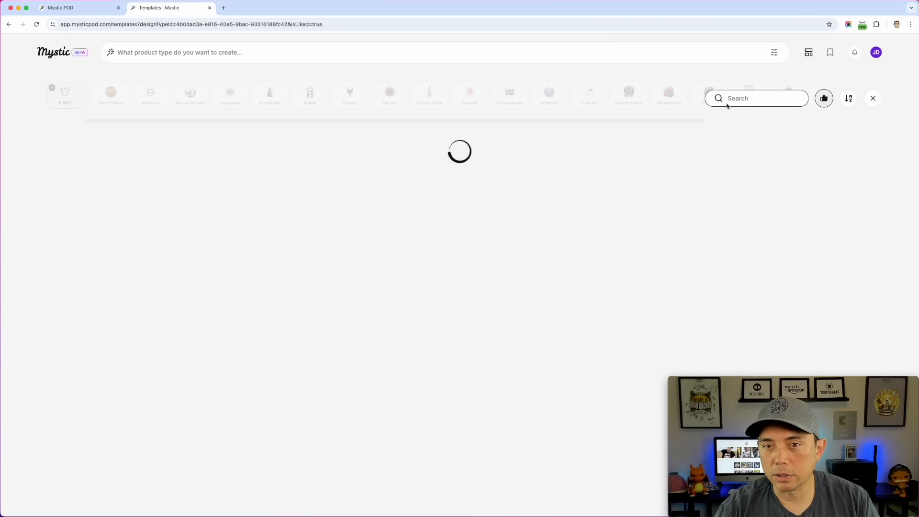
{"action": "left_click", "coordinate": [823, 99]}
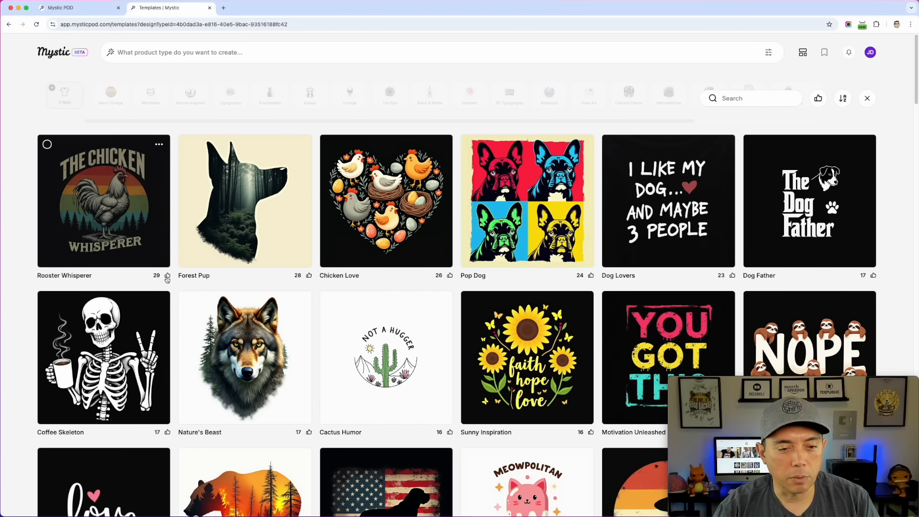
Step: Look through the T-Shirt designs, try the sort order from the start of the gallery and close the search and sort controls
{"action": "scroll", "coordinate": [590, 241], "scroll_direction": "down", "scroll_amount": 15}
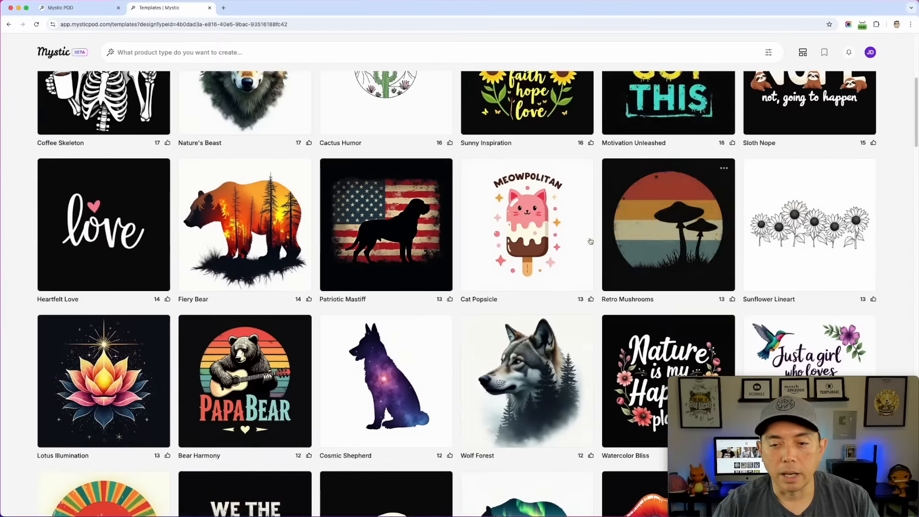
{"action": "scroll", "coordinate": [590, 241], "scroll_direction": "down", "scroll_amount": 13}
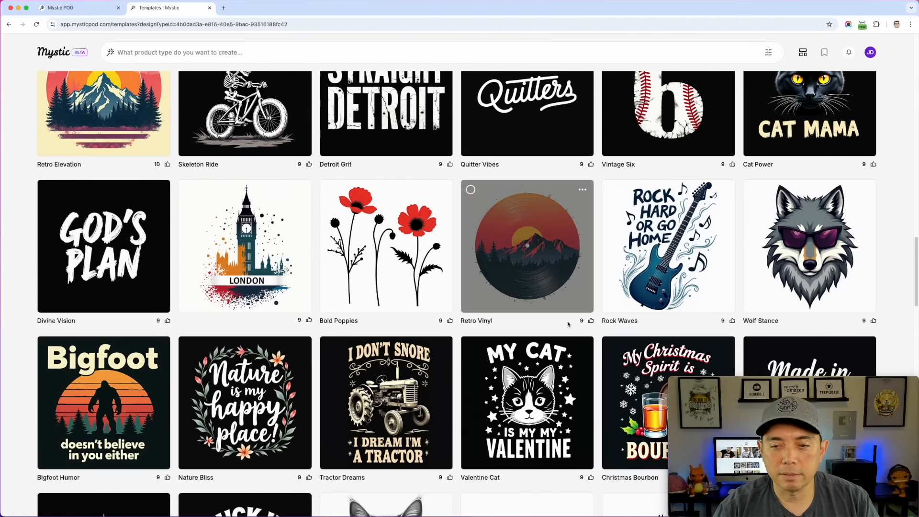
{"action": "scroll", "coordinate": [517, 337], "scroll_direction": "down", "scroll_amount": 4}
{"action": "scroll", "coordinate": [561, 360], "scroll_direction": "up", "scroll_amount": 20}
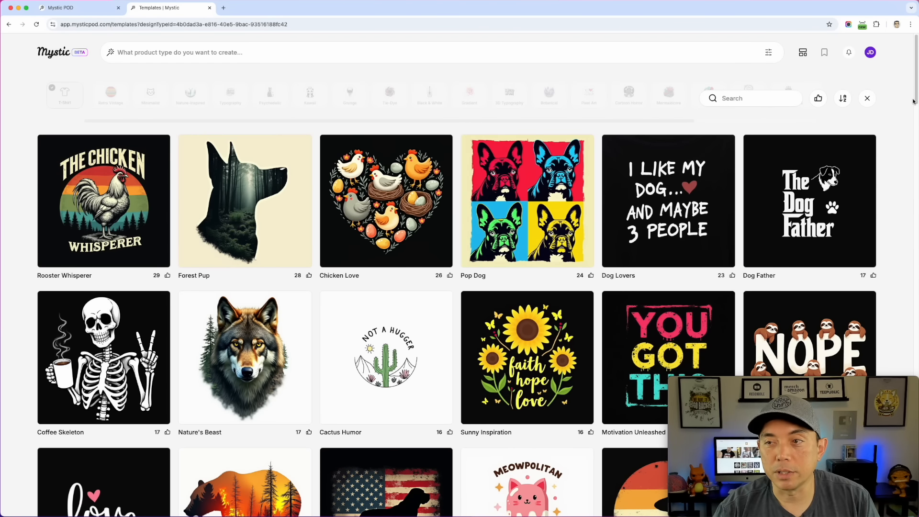
{"action": "left_click", "coordinate": [843, 98]}
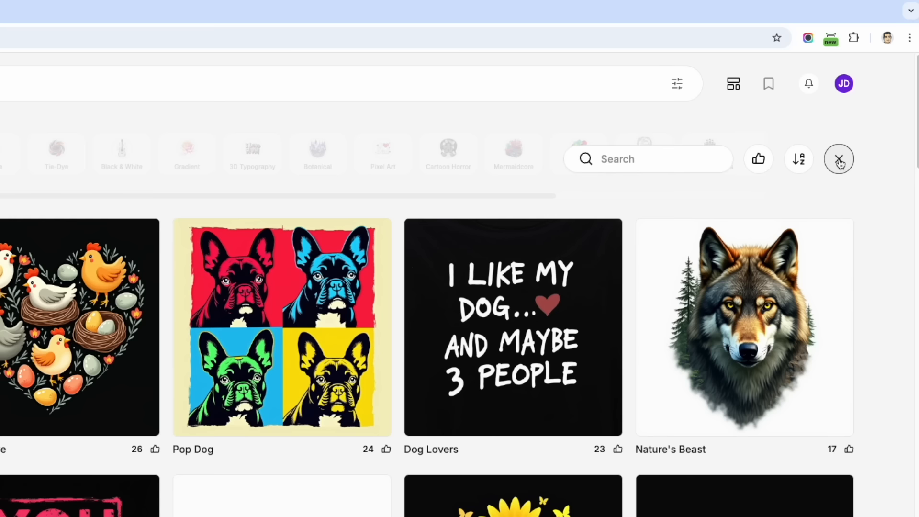
{"action": "left_click", "coordinate": [839, 160]}
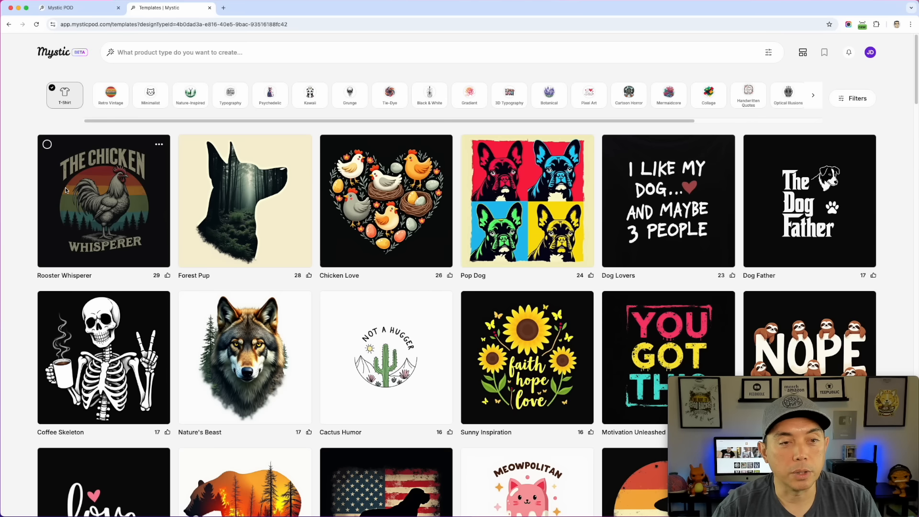
Step: Open the Rooster Whisperer template, expand its full prompt and start a remix of the design
{"action": "left_click", "coordinate": [84, 187]}
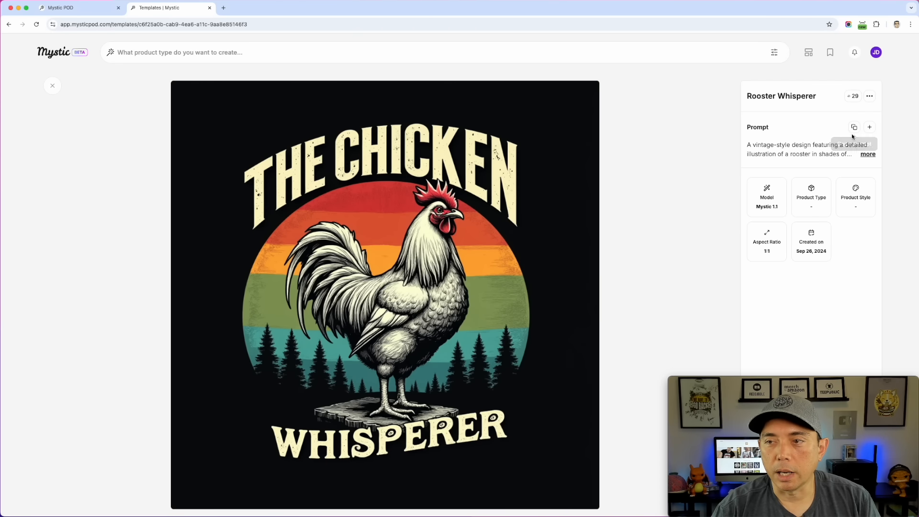
{"action": "left_click", "coordinate": [868, 155]}
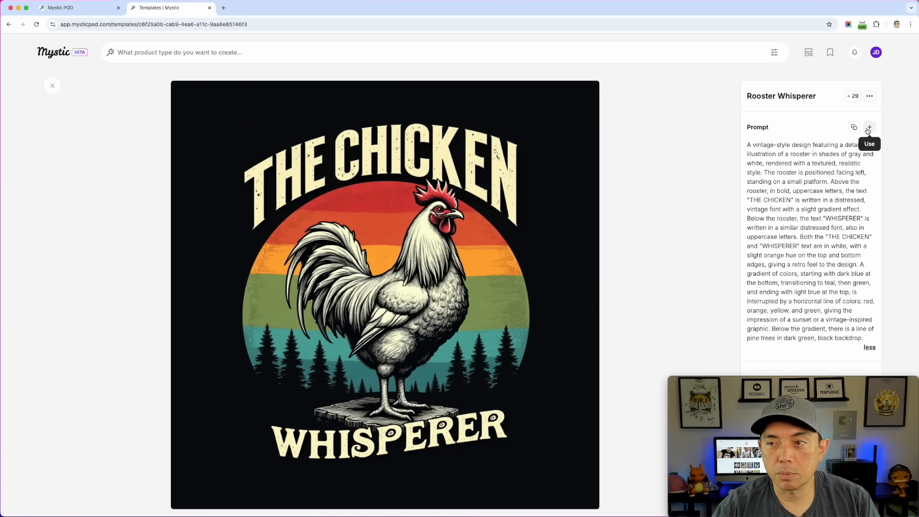
{"action": "left_click", "coordinate": [870, 98]}
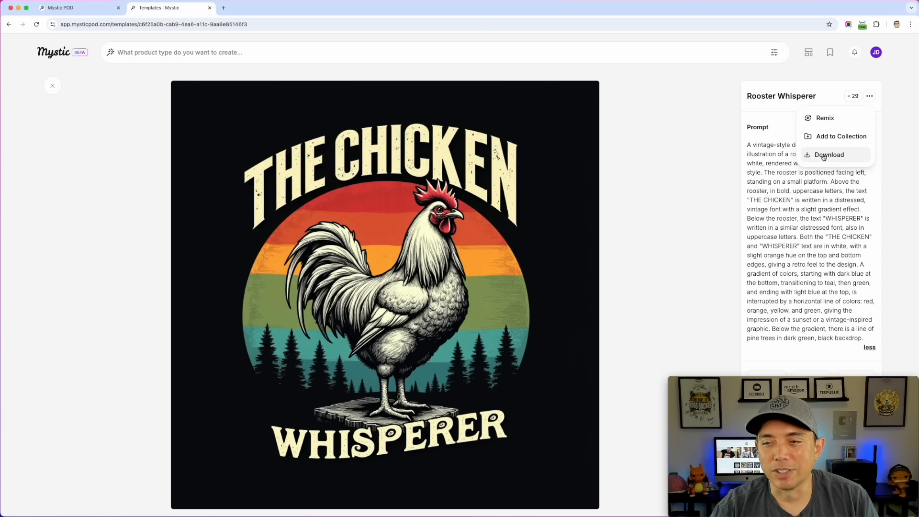
{"action": "left_click", "coordinate": [825, 120]}
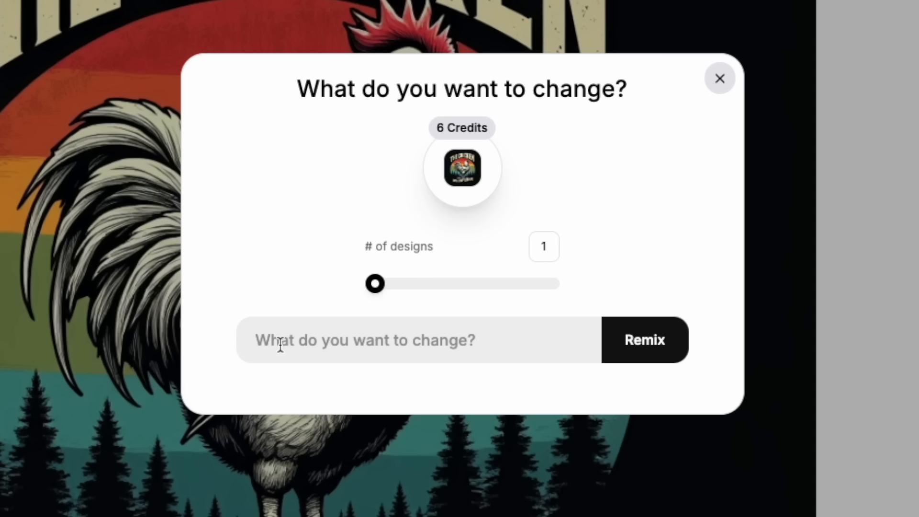
Step: Remix the template into 4 designs with the request "Do this style with different animals. Horse, Cow, Pig, sheep"
{"action": "left_click", "coordinate": [278, 343]}
{"action": "left_click", "coordinate": [265, 342]}
{"action": "type", "text": "Do this w"}
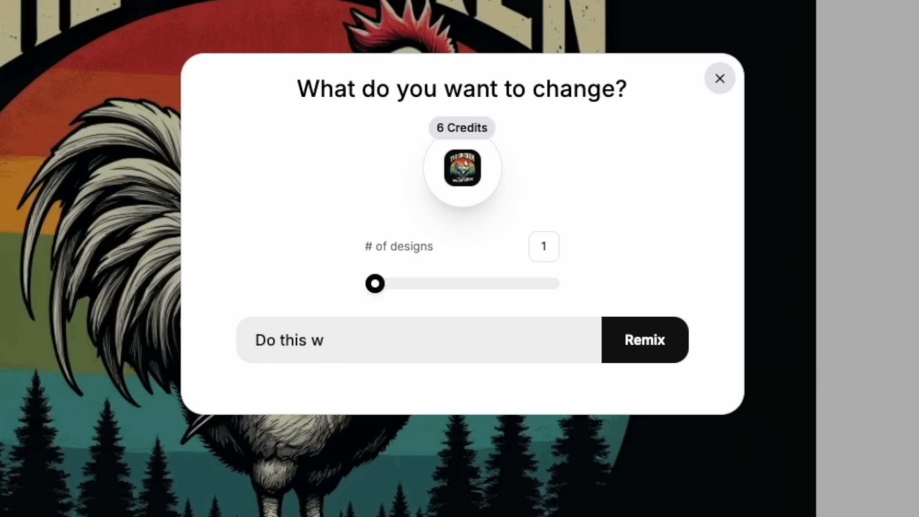
{"action": "key", "text": "BackSpace"}
{"action": "type", "text": "style with d"}
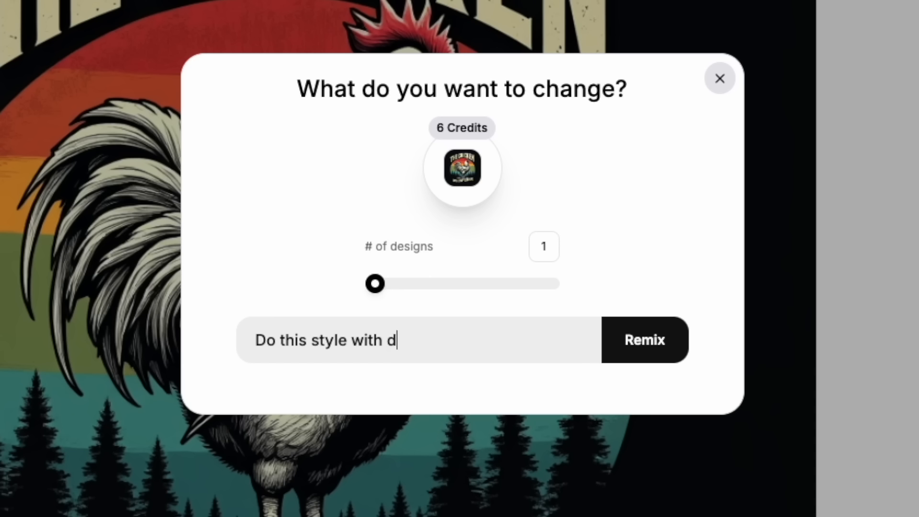
{"action": "type", "text": "ifferent ani"}
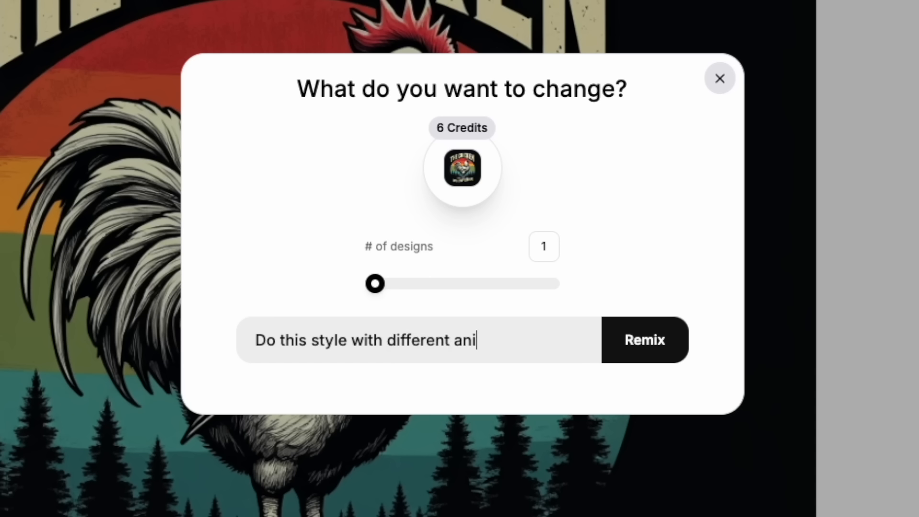
{"action": "type", "text": "mals. Hor"}
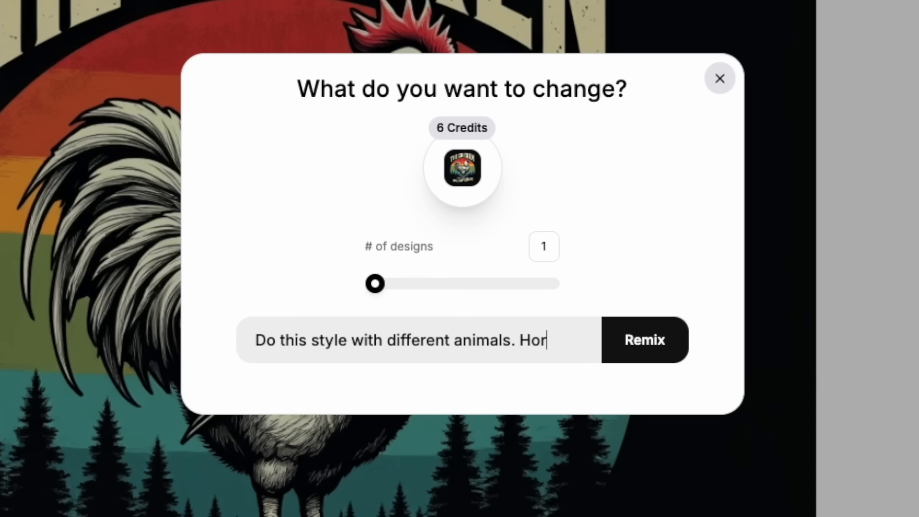
{"action": "type", "text": "se, Cow, "}
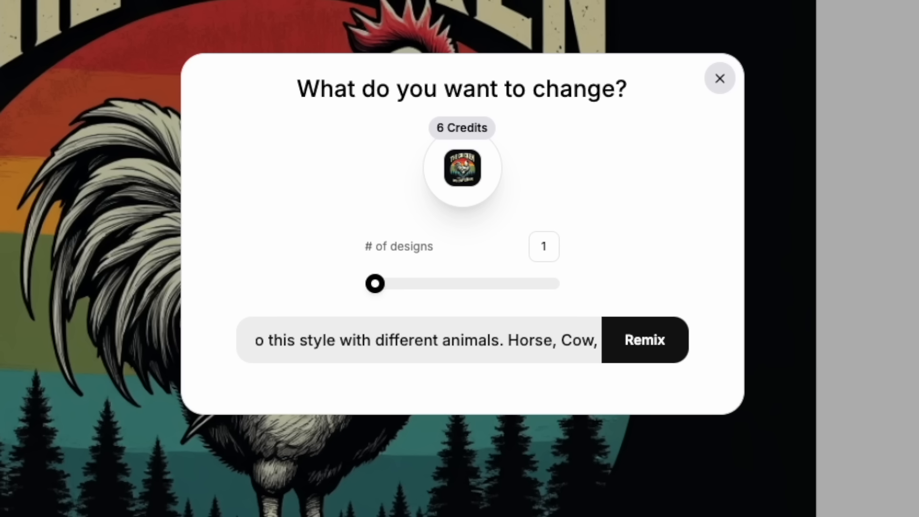
{"action": "type", "text": "Pig, "}
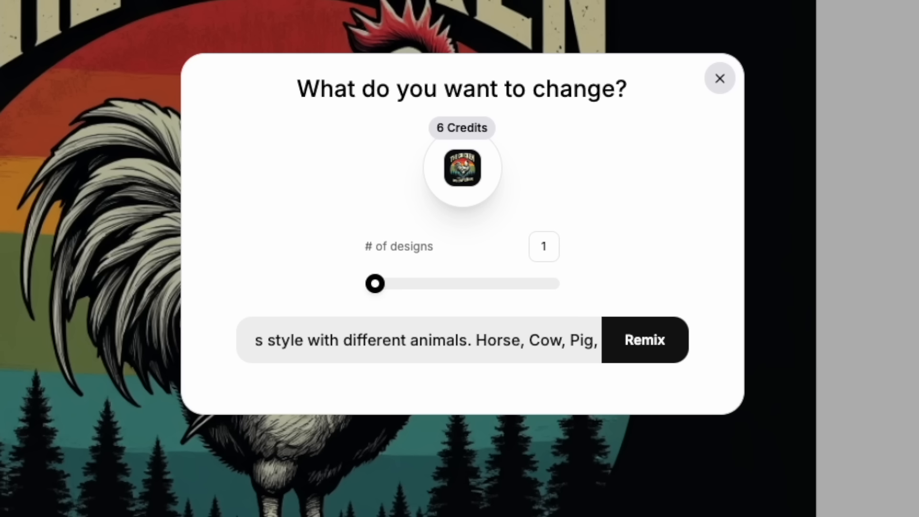
{"action": "type", "text": "sheep"}
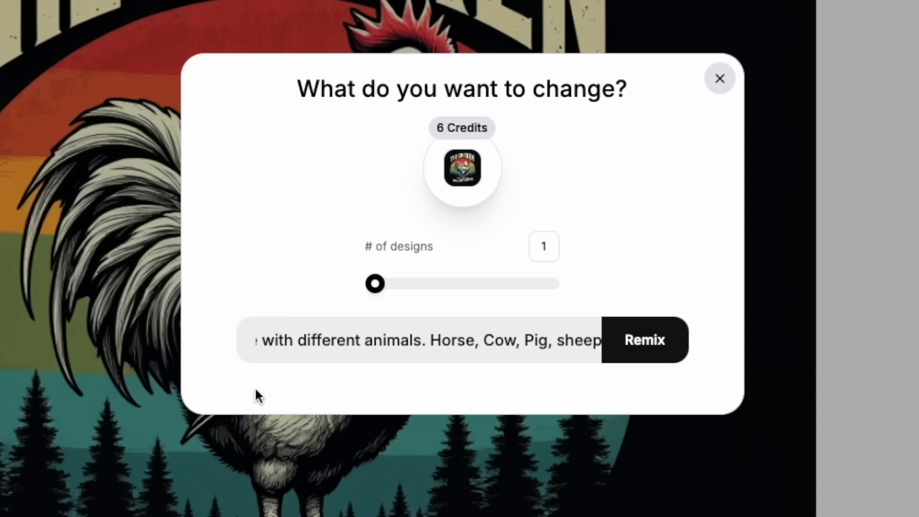
{"action": "left_click_drag", "start_coordinate": [375, 284], "coordinate": [450, 284]}
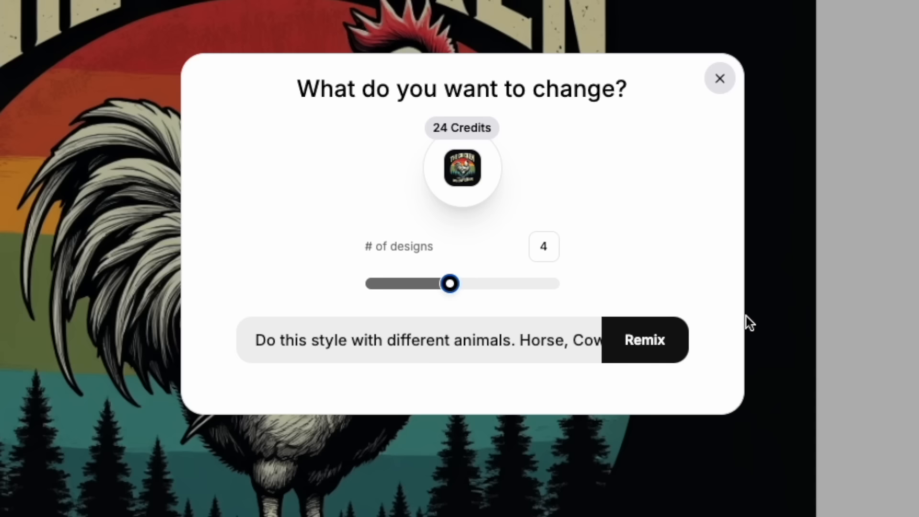
{"action": "left_click", "coordinate": [632, 341]}
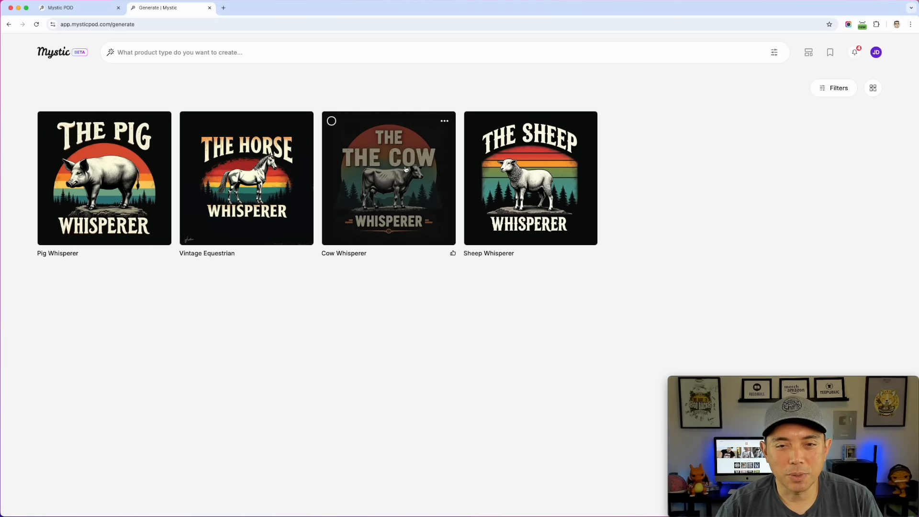
Step: View the generated Cow Whisperer and Pig Whisperer designs at full size and return to the generated designs
{"action": "left_click", "coordinate": [398, 190]}
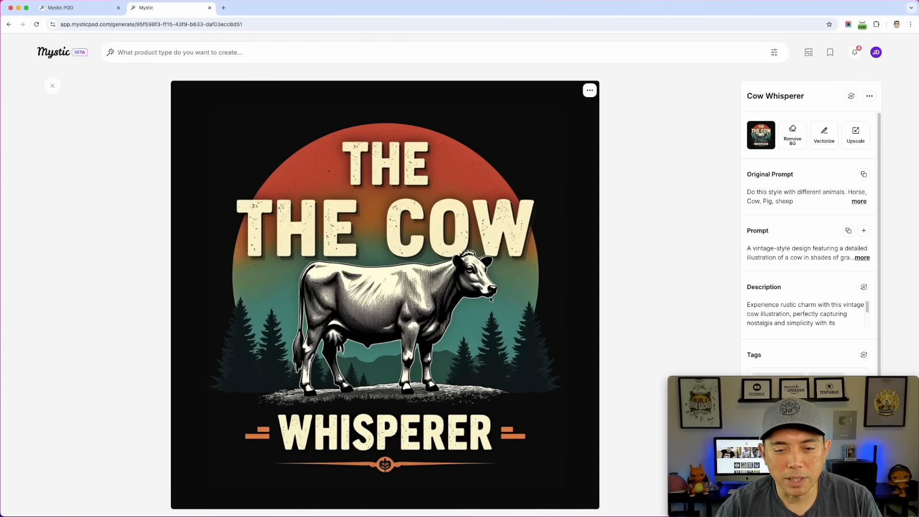
{"action": "left_click", "coordinate": [53, 87]}
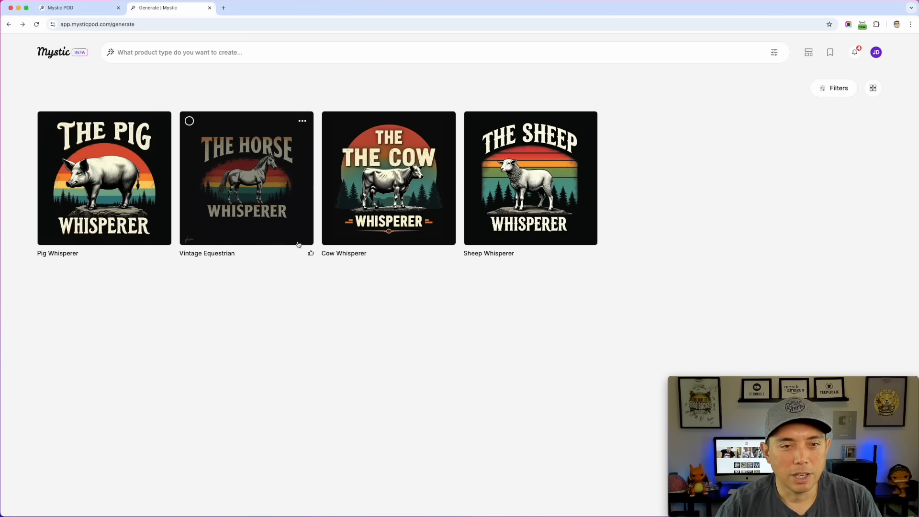
{"action": "left_click", "coordinate": [110, 201]}
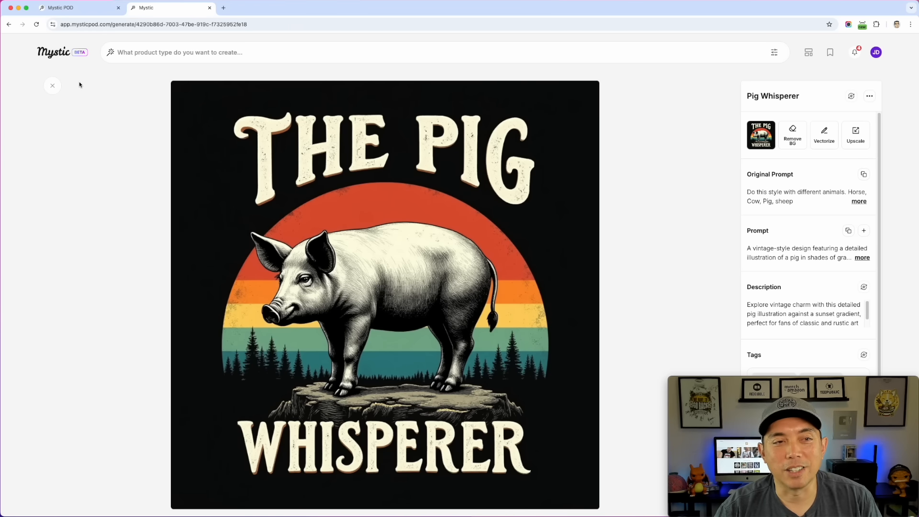
{"action": "left_click", "coordinate": [53, 86]}
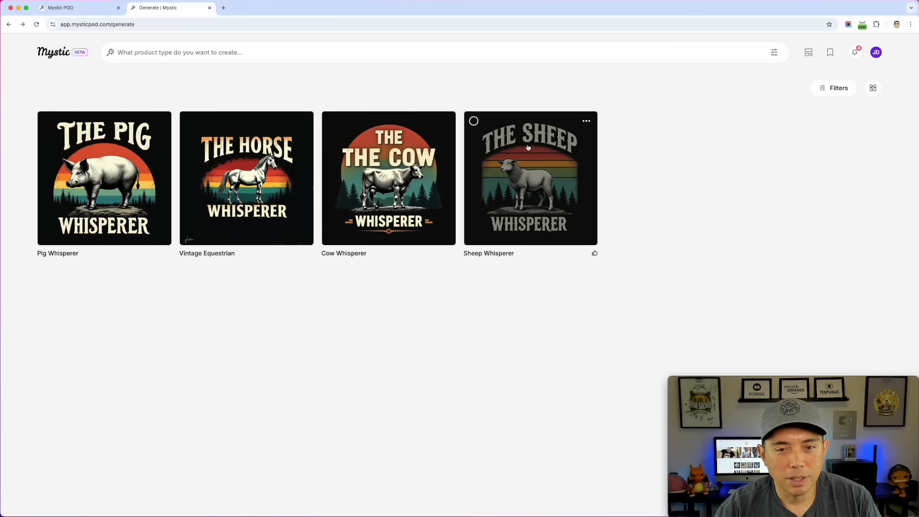
Step: Remove the background from the Sheep Whisperer design and display the background-free version
{"action": "left_click", "coordinate": [549, 172]}
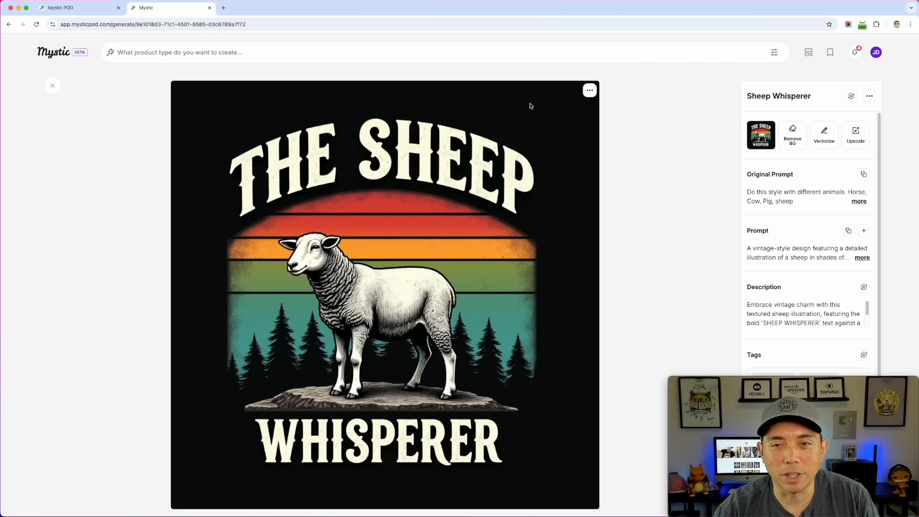
{"action": "left_click", "coordinate": [794, 131]}
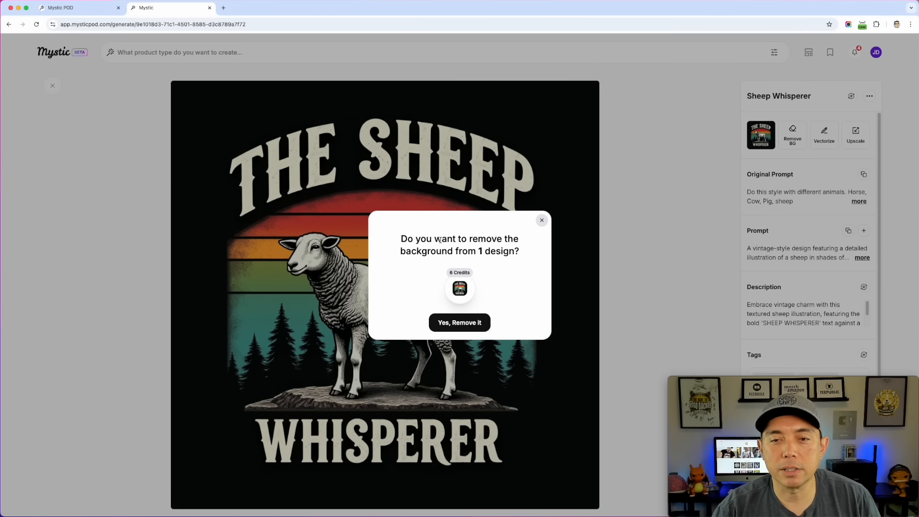
{"action": "left_click", "coordinate": [459, 324]}
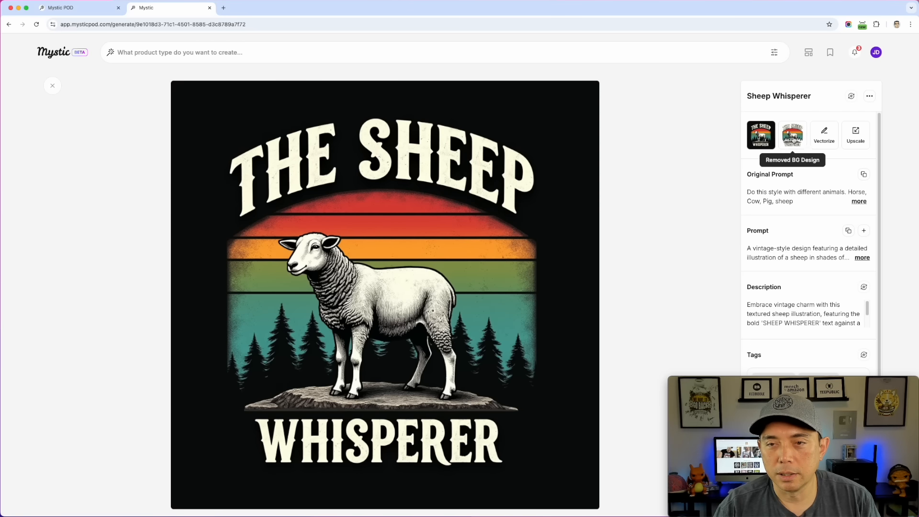
{"action": "left_click", "coordinate": [793, 140]}
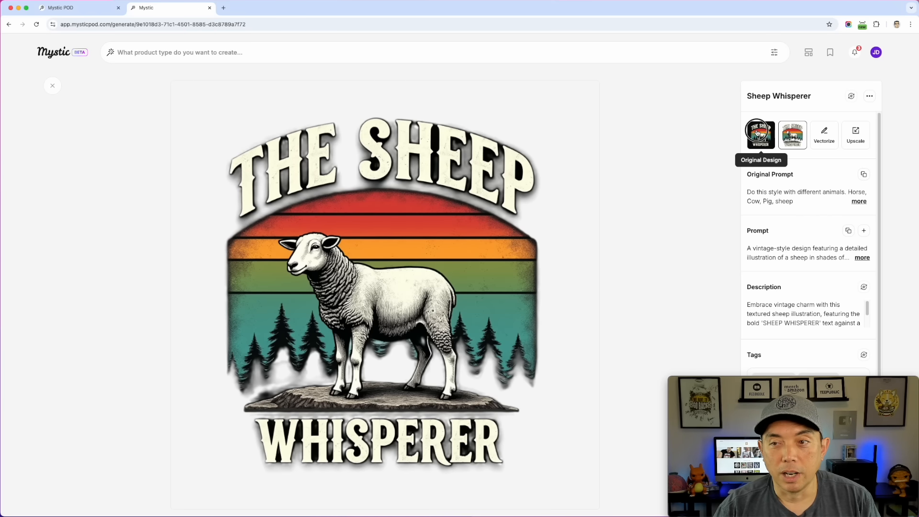
Step: Vectorize the original Sheep Whisperer design and display the vectorized version
{"action": "left_click", "coordinate": [757, 133]}
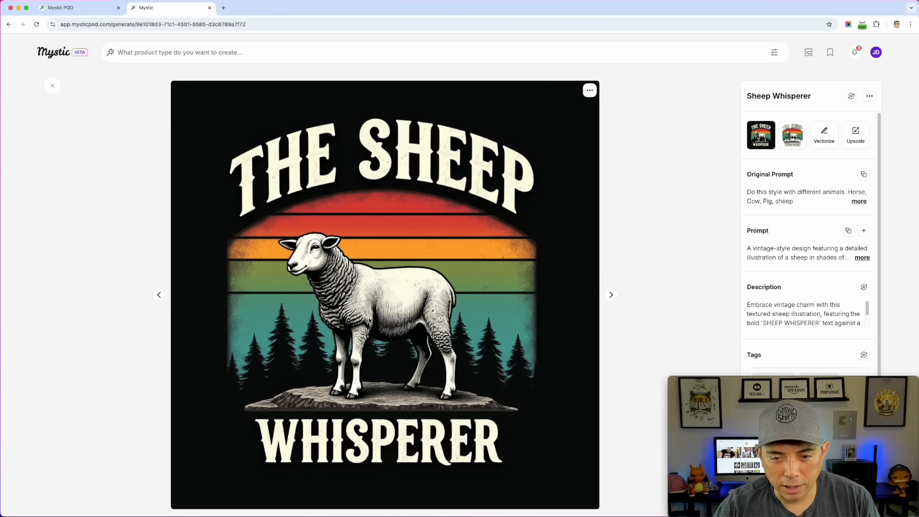
{"action": "left_click", "coordinate": [824, 134]}
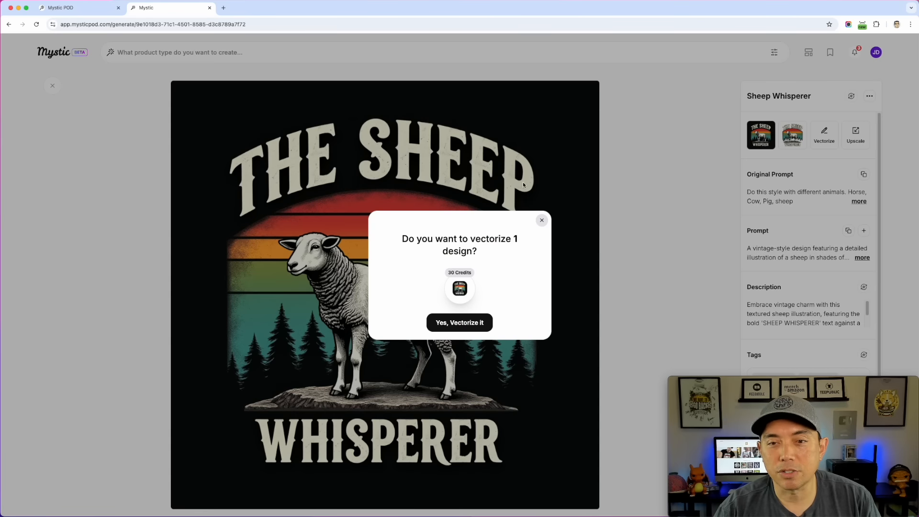
{"action": "left_click", "coordinate": [465, 323]}
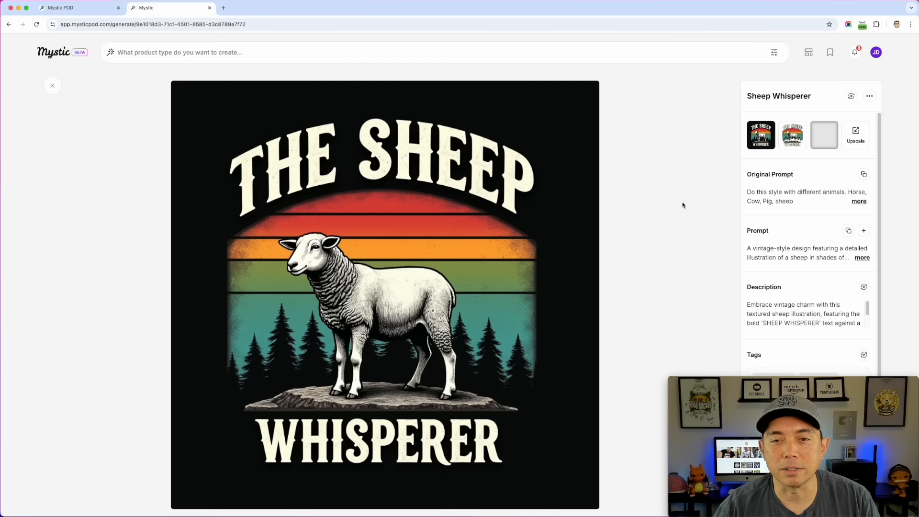
{"action": "left_click", "coordinate": [823, 134]}
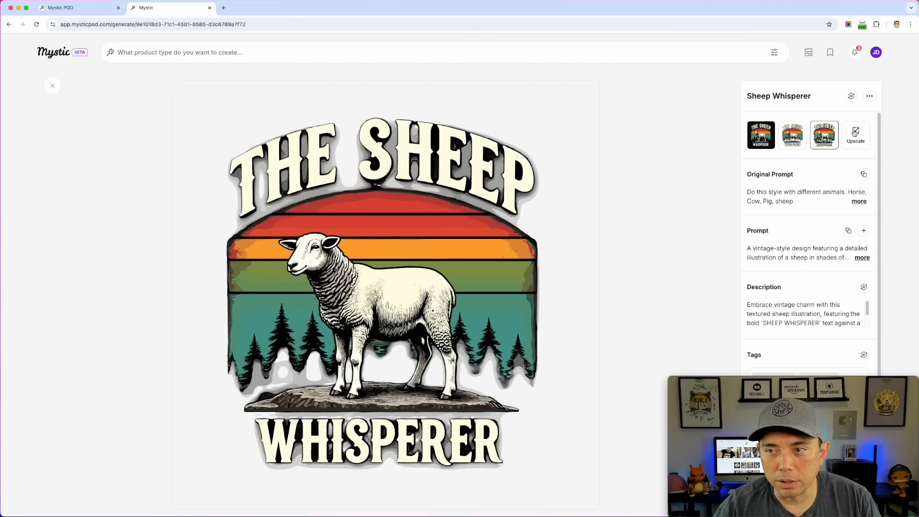
Step: Upscale the Sheep Whisperer design and compare its background-free and vectorized versions
{"action": "left_click", "coordinate": [861, 138]}
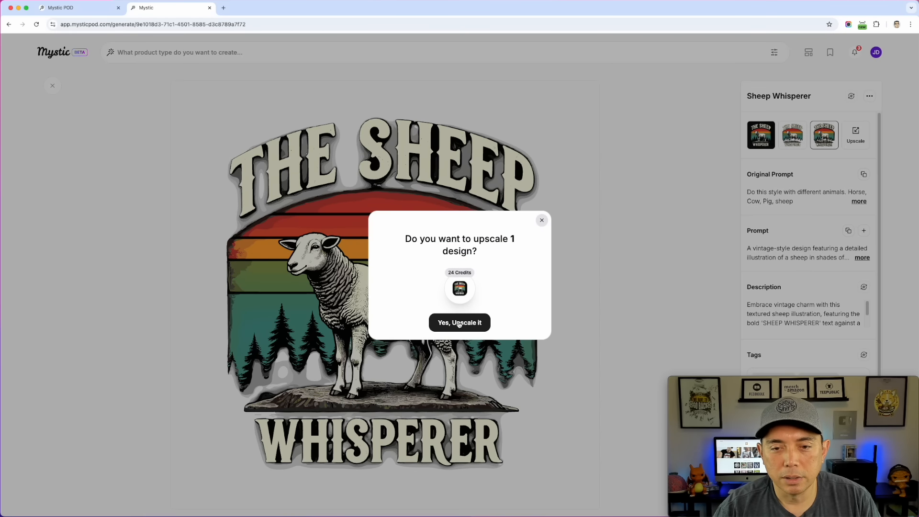
{"action": "left_click", "coordinate": [470, 322]}
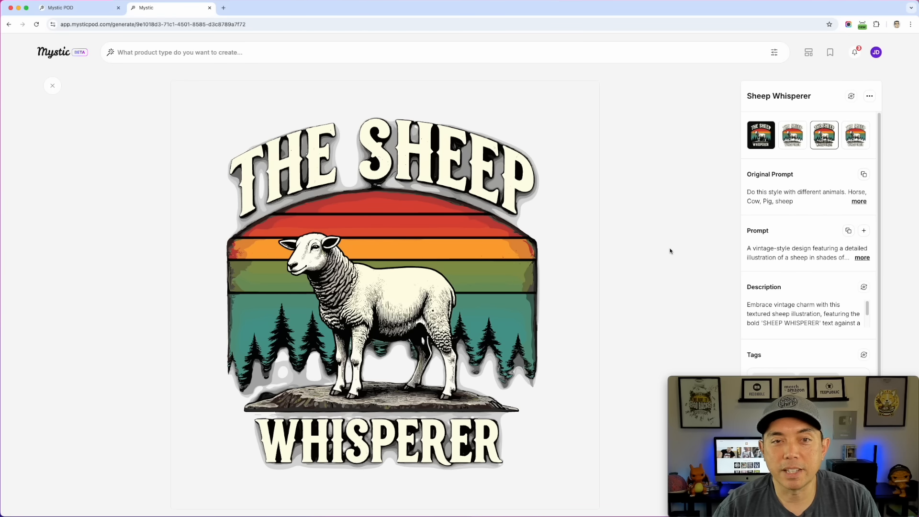
{"action": "left_click", "coordinate": [794, 139]}
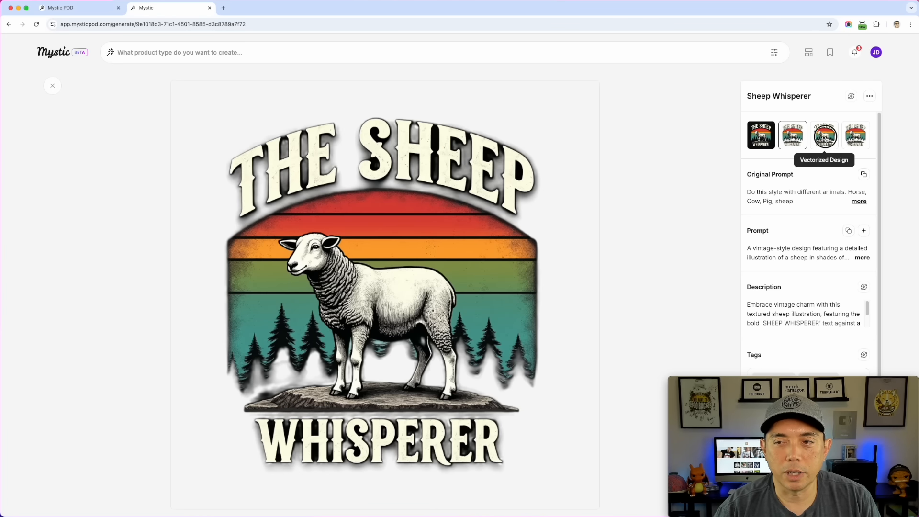
{"action": "left_click", "coordinate": [826, 143]}
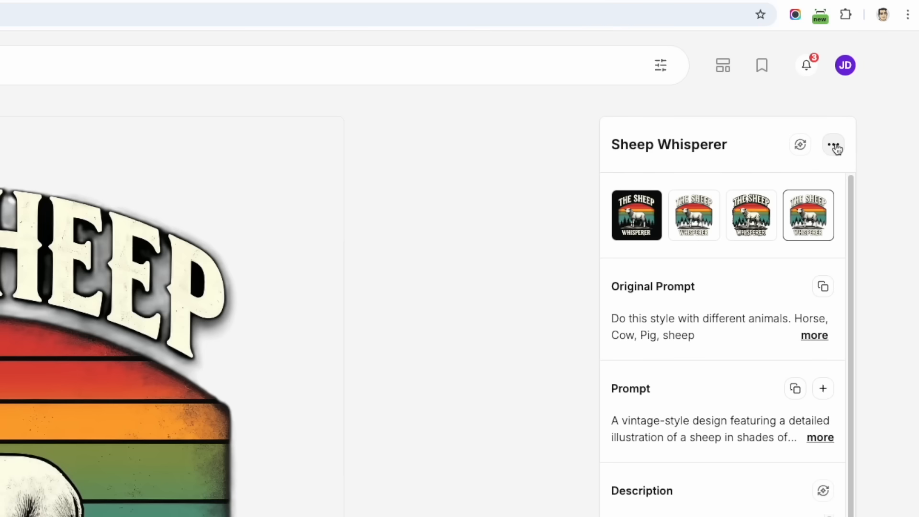
Step: Download the Sheep Whisperer design as a Zip File (Design files only)
{"action": "left_click", "coordinate": [869, 97]}
{"action": "left_click", "coordinate": [772, 357]}
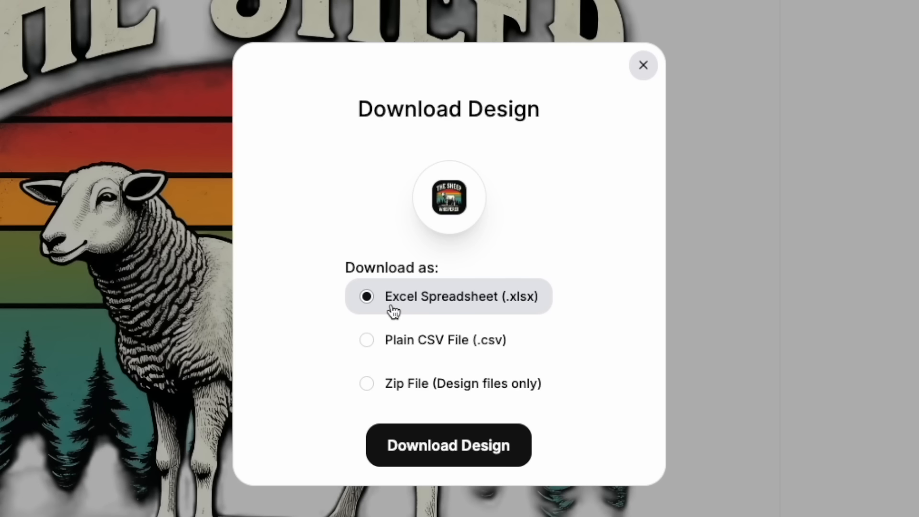
{"action": "left_click", "coordinate": [368, 344]}
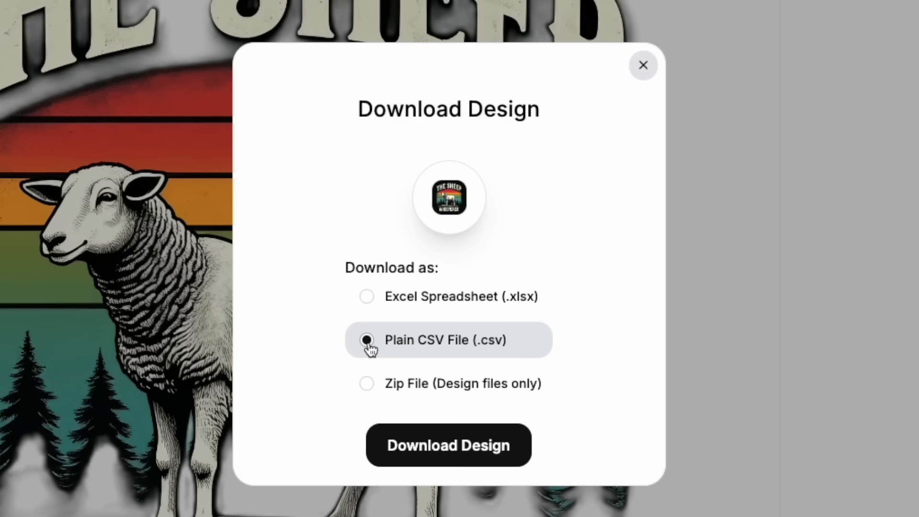
{"action": "left_click", "coordinate": [365, 387]}
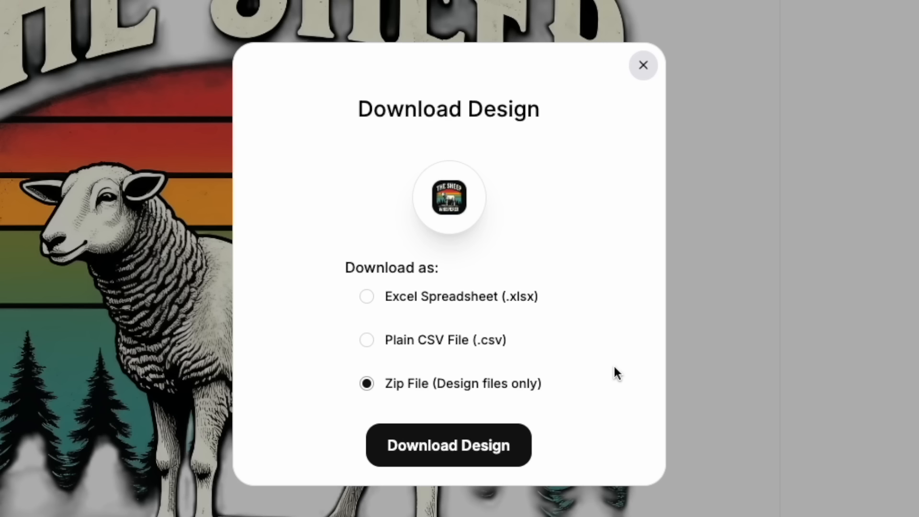
{"action": "left_click", "coordinate": [455, 452]}
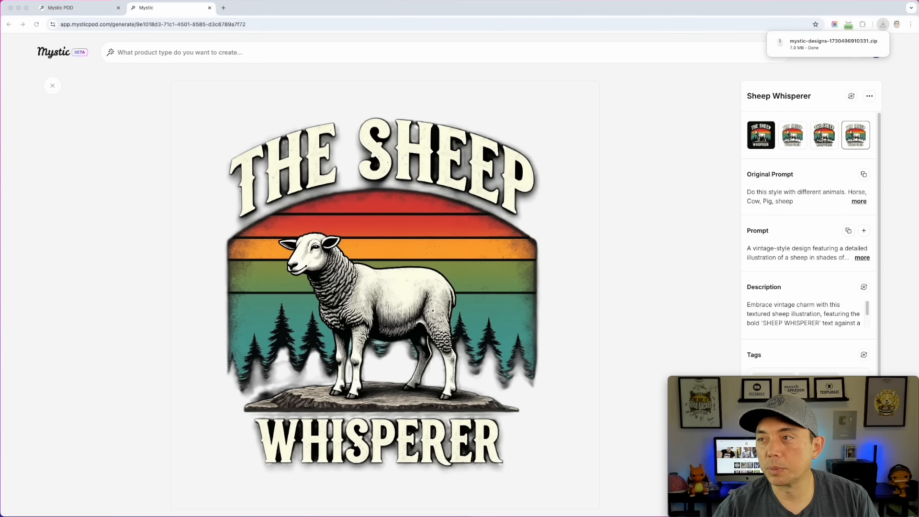
Step: In the Finder Downloads folder, extract mystic-designs-1730496910331.zip and expand the extracted folder
{"action": "left_click_drag", "start_coordinate": [918, 28], "coordinate": [857, 78]}
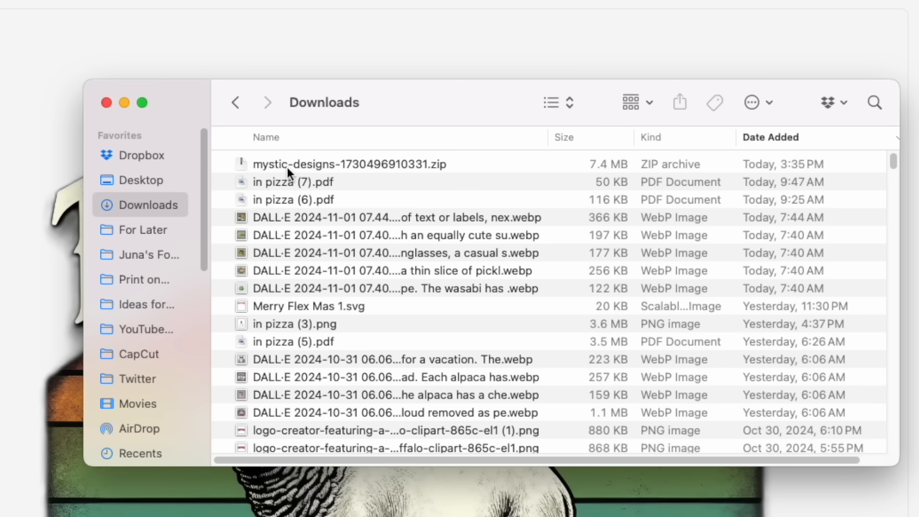
{"action": "left_click", "coordinate": [277, 161]}
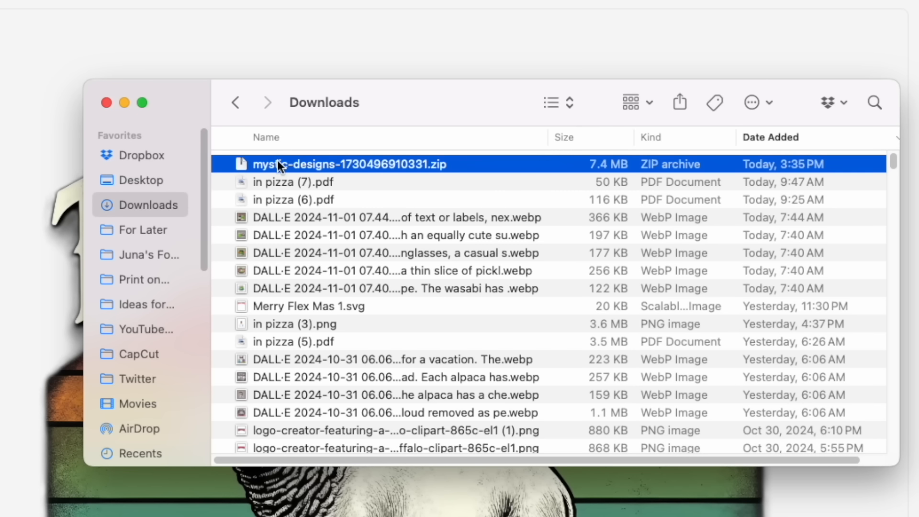
{"action": "double_click", "coordinate": [277, 163]}
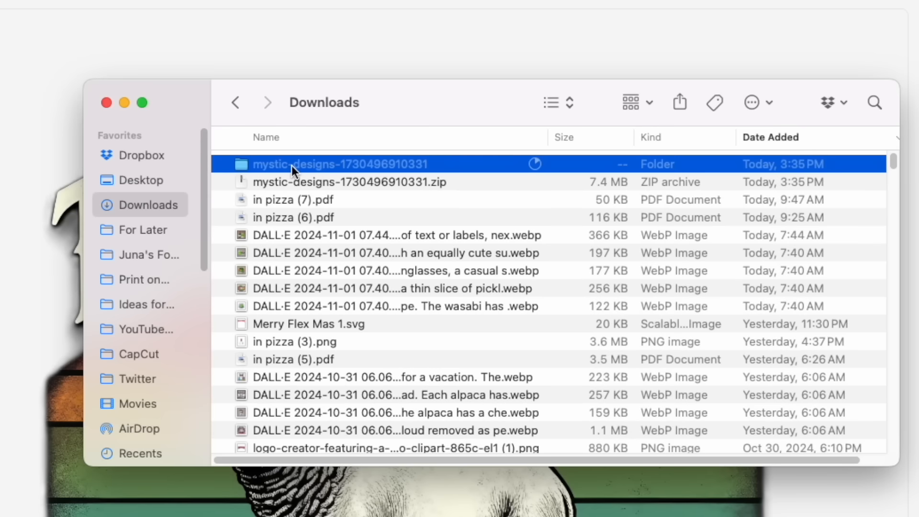
{"action": "left_click", "coordinate": [228, 164]}
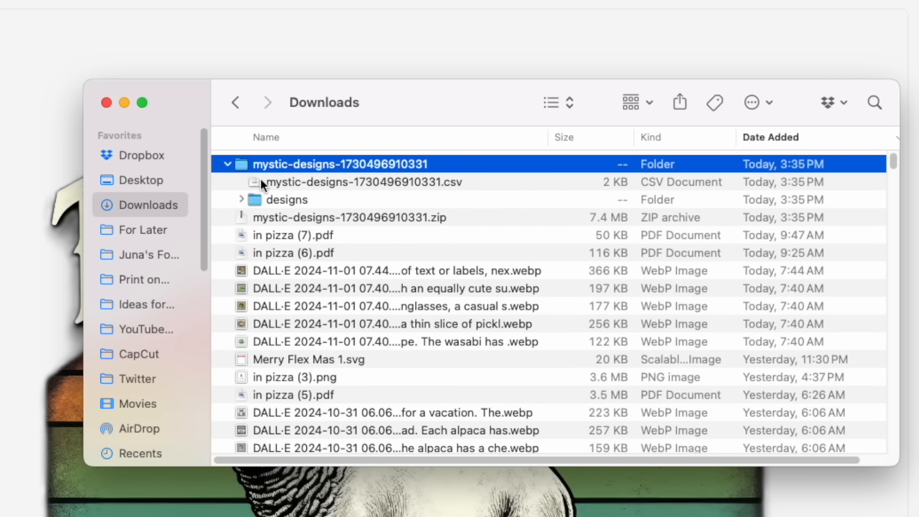
Step: Open mystic-designs-1730496910331.csv from the extracted folder and enlarge its spreadsheet window
{"action": "double_click", "coordinate": [404, 185]}
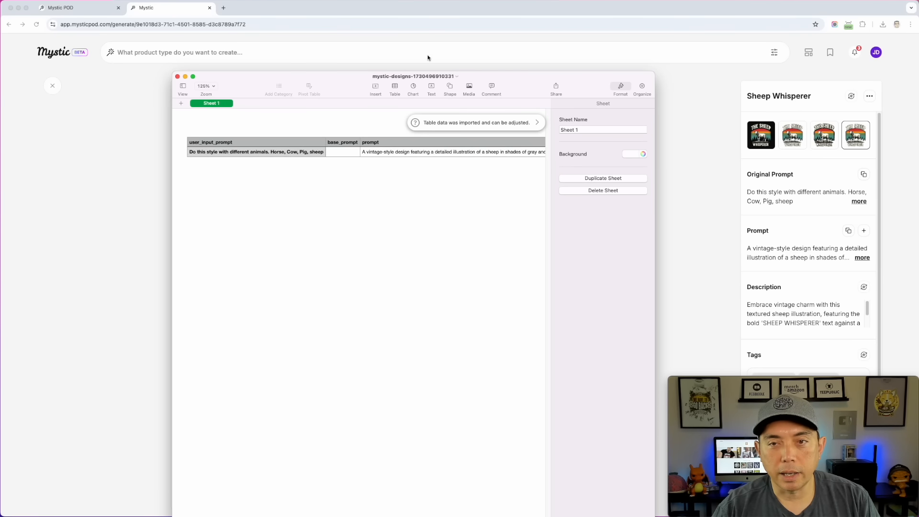
{"action": "left_click_drag", "start_coordinate": [478, 73], "coordinate": [359, 41]}
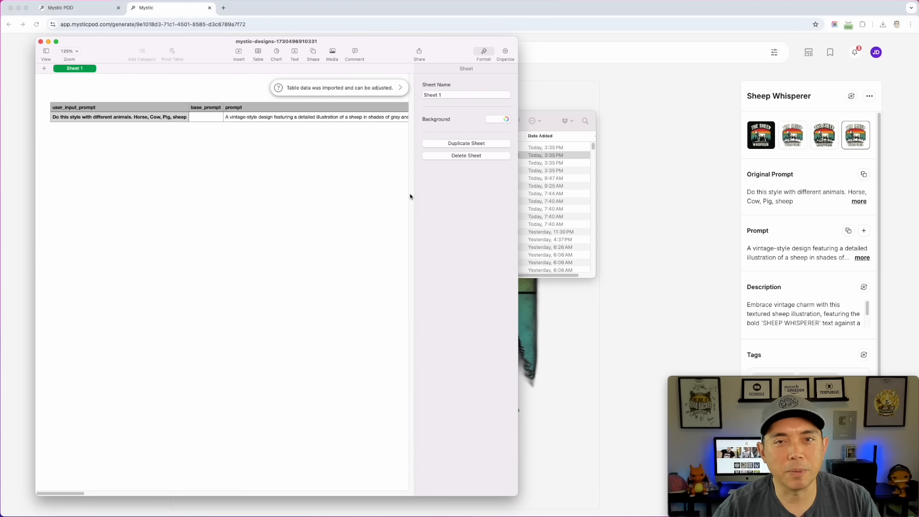
{"action": "left_click_drag", "start_coordinate": [518, 496], "coordinate": [754, 491]}
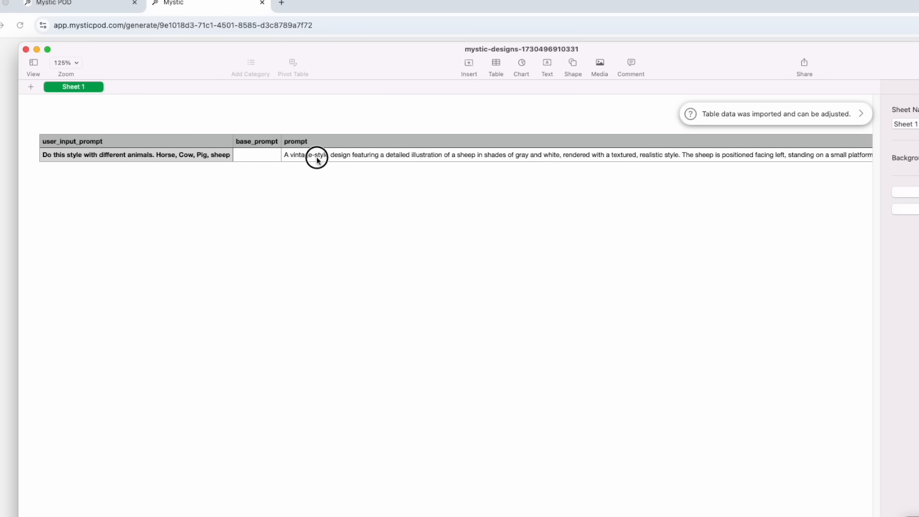
Step: Examine the exported columns of the CSV, from the prompts and image links through title, description and tags to the creation date
{"action": "left_click", "coordinate": [374, 158]}
{"action": "scroll", "coordinate": [415, 192], "scroll_direction": "right", "scroll_amount": 5}
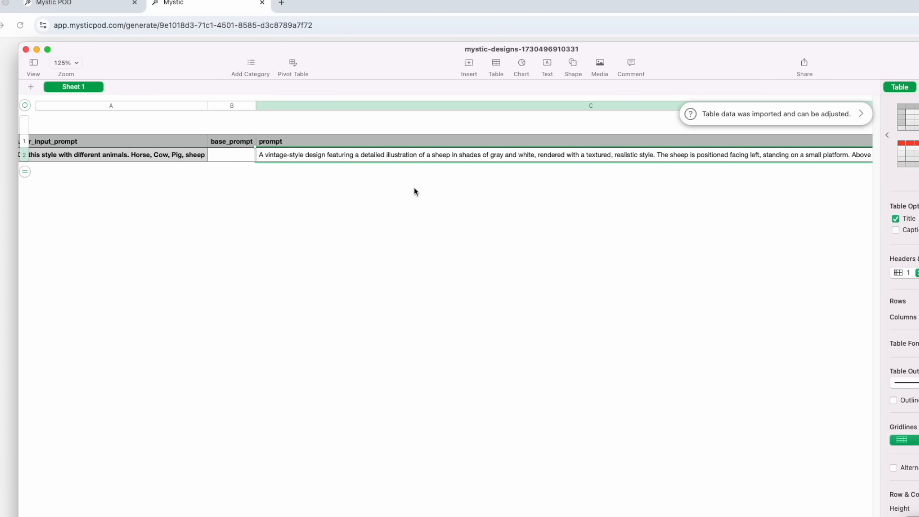
{"action": "scroll", "coordinate": [336, 168], "scroll_direction": "right", "scroll_amount": 15}
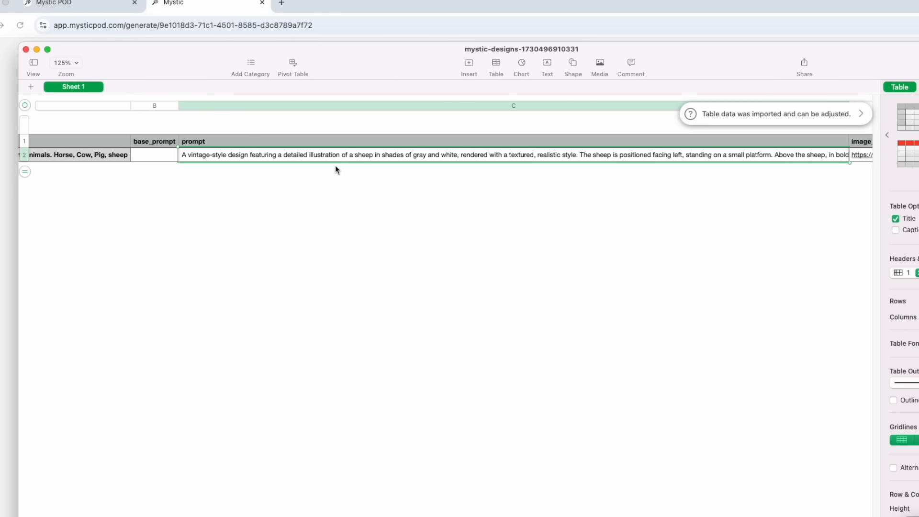
{"action": "scroll", "coordinate": [336, 167], "scroll_direction": "right", "scroll_amount": 15}
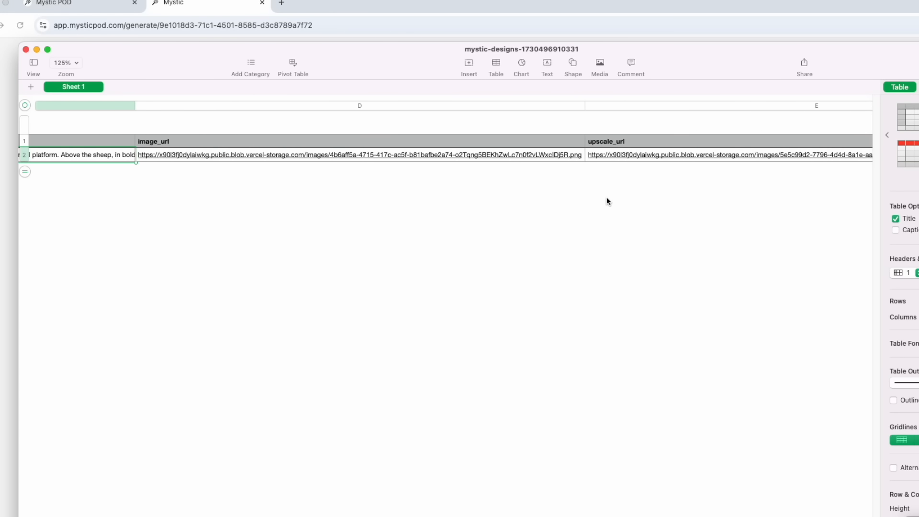
{"action": "scroll", "coordinate": [607, 199], "scroll_direction": "right", "scroll_amount": 20}
{"action": "scroll", "coordinate": [607, 201], "scroll_direction": "right", "scroll_amount": 8}
{"action": "scroll", "coordinate": [446, 154], "scroll_direction": "right", "scroll_amount": 20}
{"action": "scroll", "coordinate": [451, 153], "scroll_direction": "right", "scroll_amount": 7}
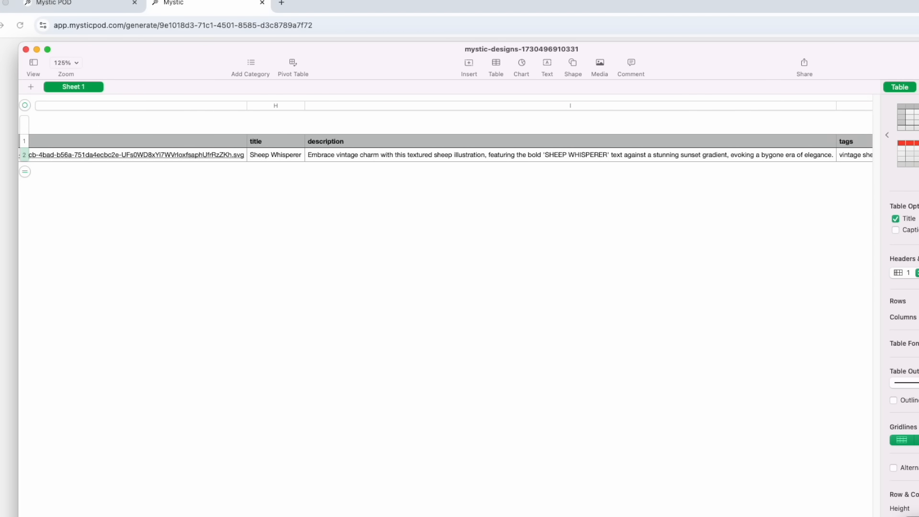
{"action": "scroll", "coordinate": [220, 202], "scroll_direction": "right", "scroll_amount": 8}
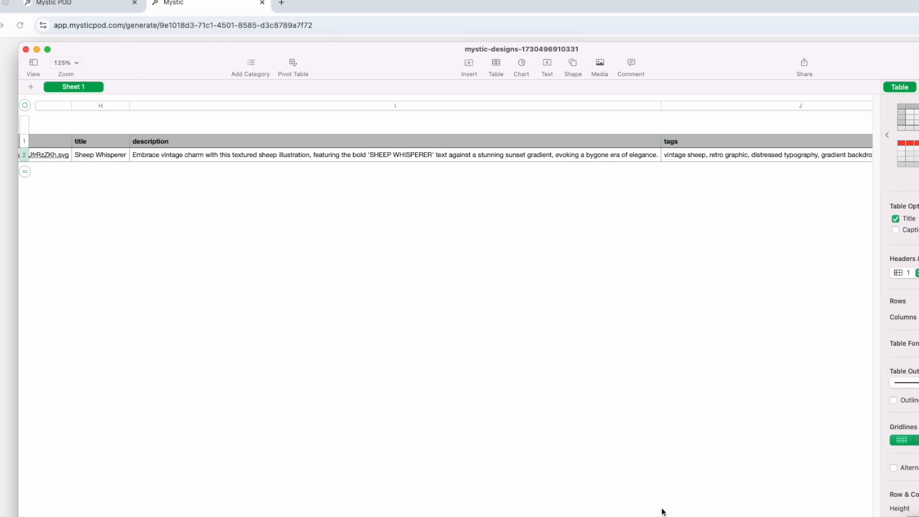
{"action": "scroll", "coordinate": [446, 153], "scroll_direction": "right", "scroll_amount": 20}
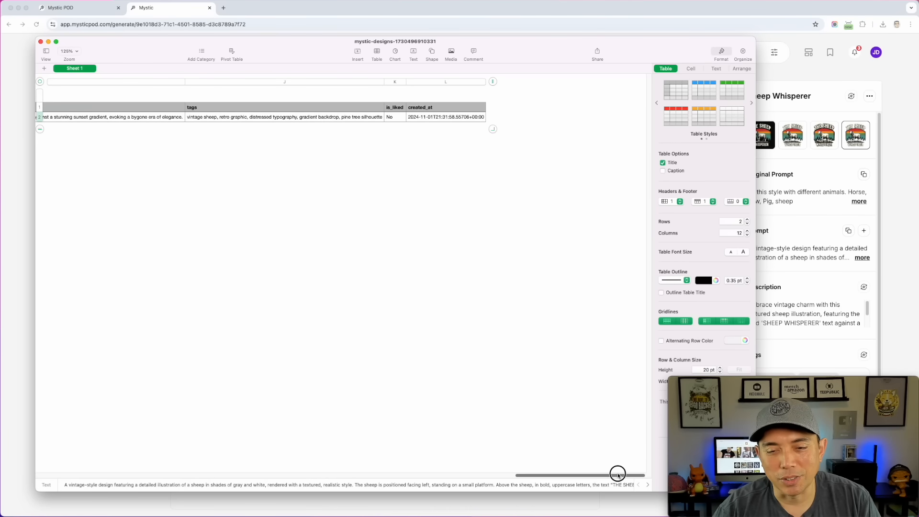
{"action": "left_click_drag", "start_coordinate": [616, 472], "coordinate": [52, 428]}
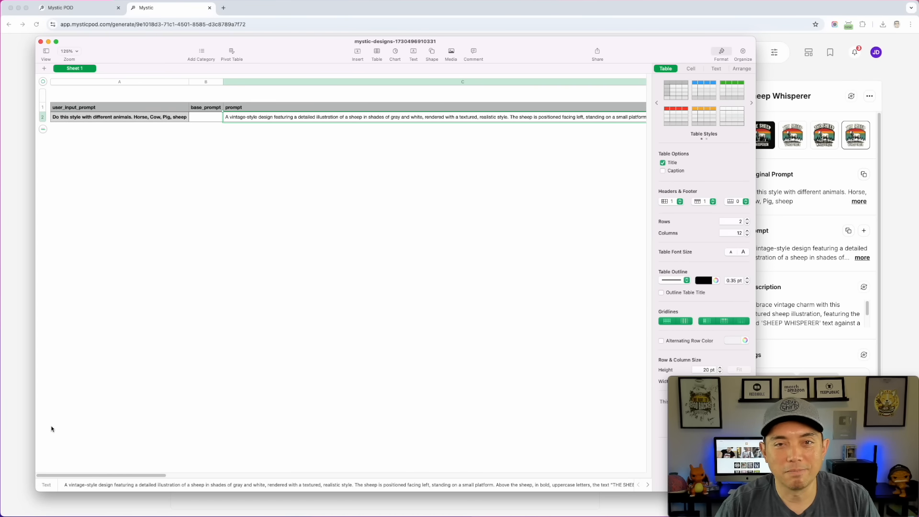
Step: Close the CSV spreadsheet and expand the designs subfolder of the extracted download
{"action": "left_click", "coordinate": [40, 42]}
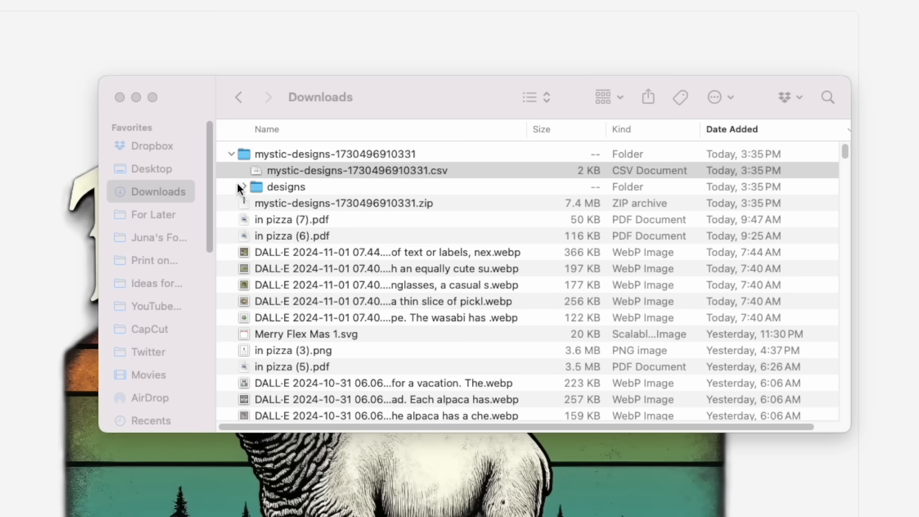
{"action": "left_click", "coordinate": [238, 184]}
{"action": "left_click", "coordinate": [243, 186]}
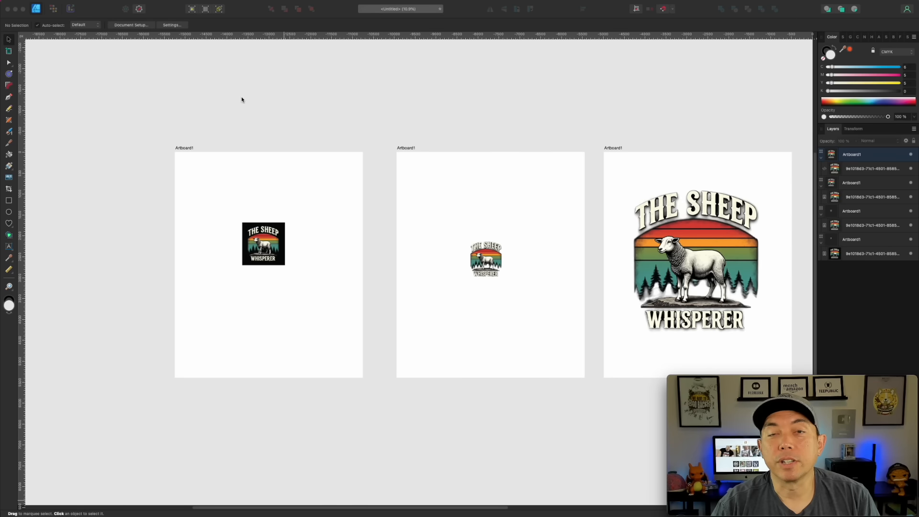
Step: In Affinity Designer, check the dimensions of the first artboard and of the black-background Sheep Whisperer image placed on it
{"action": "scroll", "coordinate": [206, 234], "scroll_direction": "up", "scroll_amount": 1}
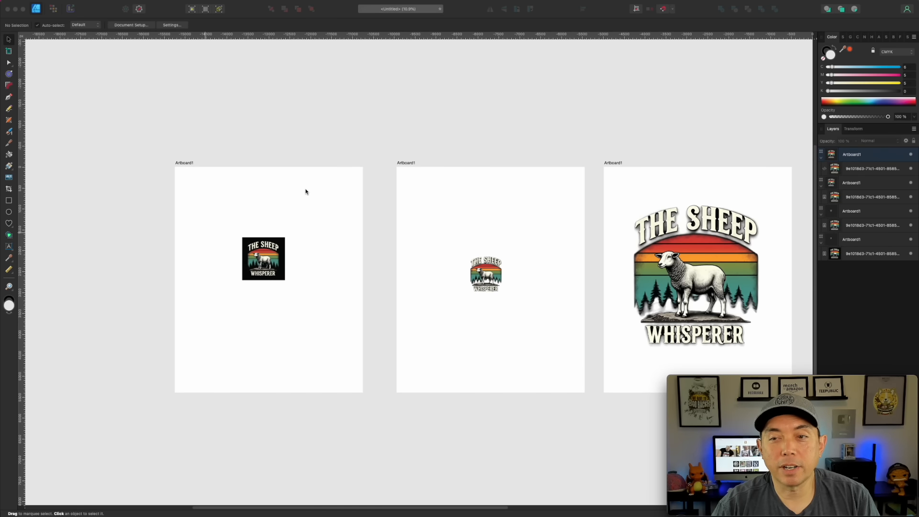
{"action": "scroll", "coordinate": [244, 256], "scroll_direction": "up", "scroll_amount": 1}
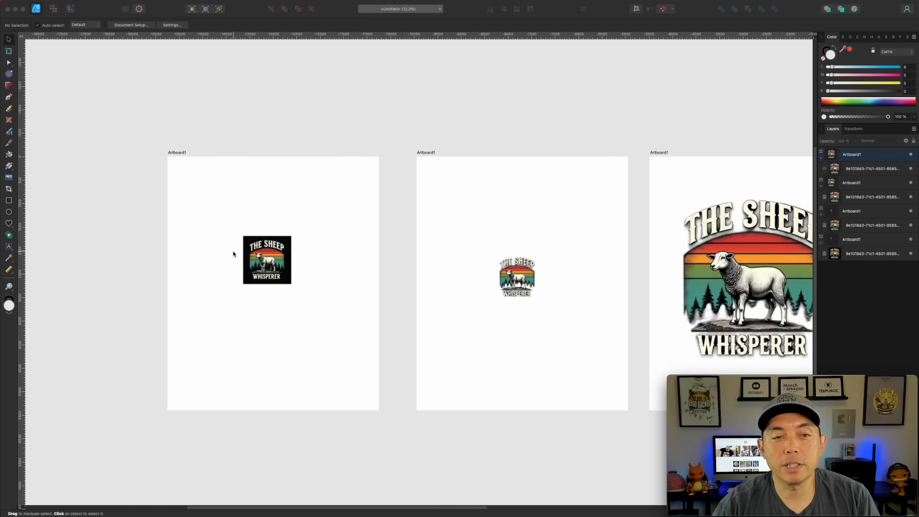
{"action": "left_click", "coordinate": [180, 152]}
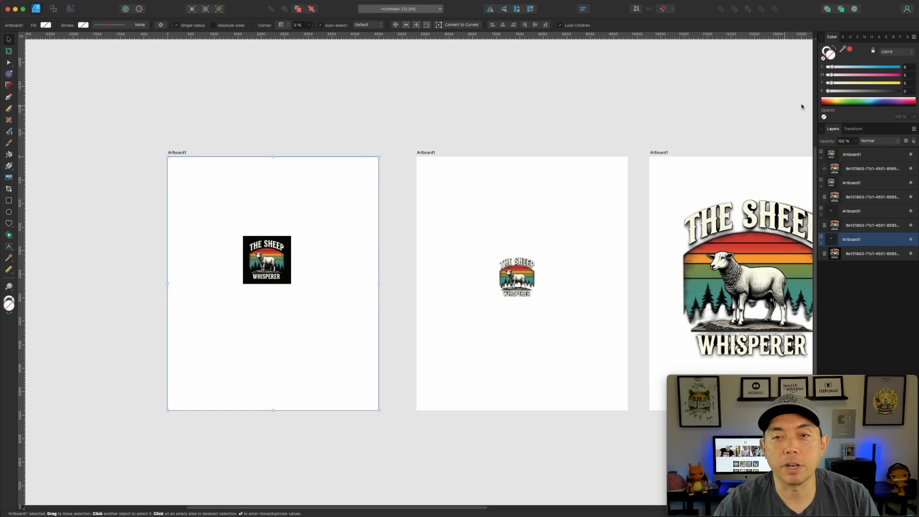
{"action": "left_click", "coordinate": [867, 129]}
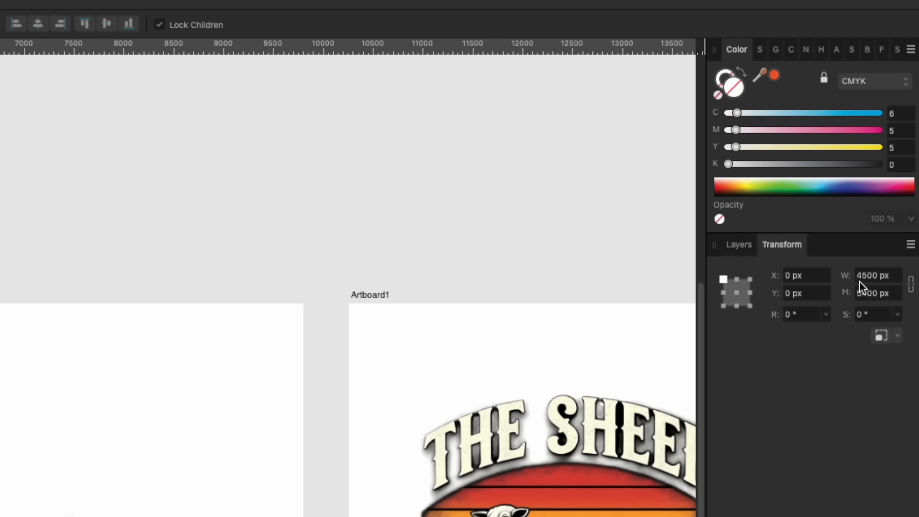
{"action": "left_click", "coordinate": [205, 108]}
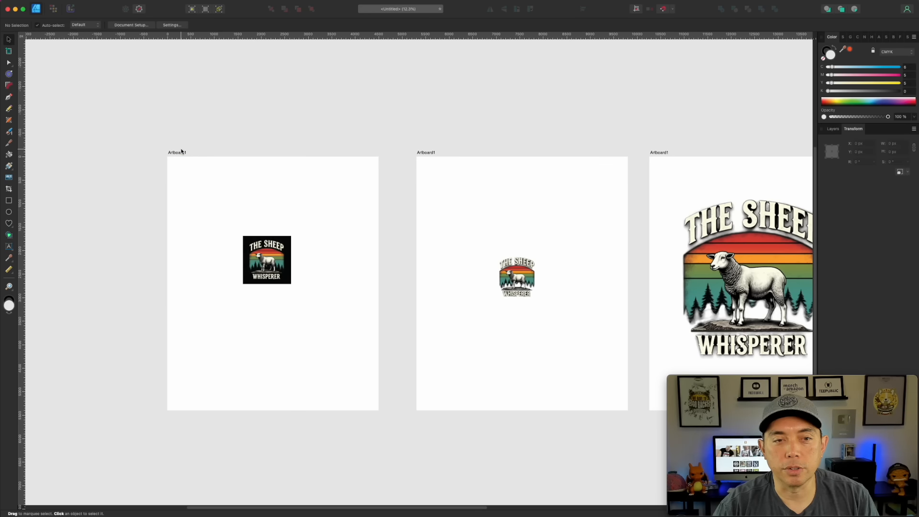
{"action": "left_click", "coordinate": [180, 152]}
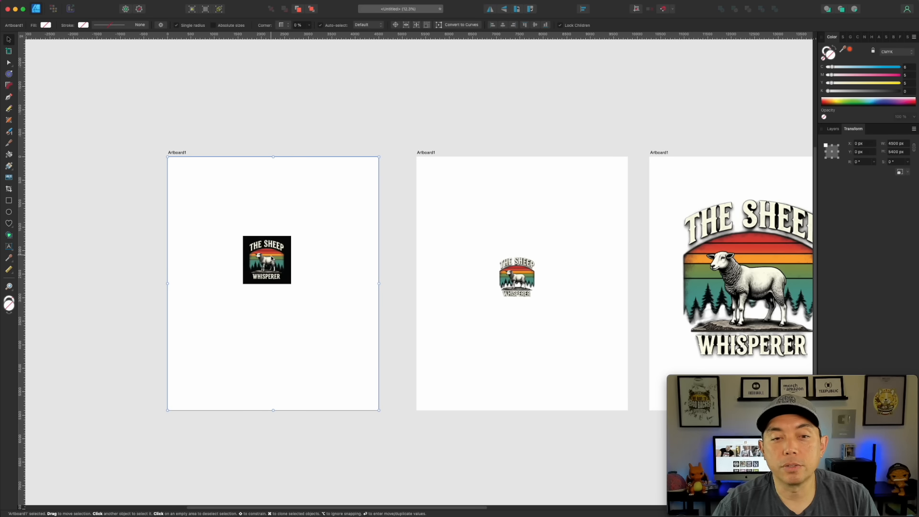
{"action": "left_click", "coordinate": [271, 249]}
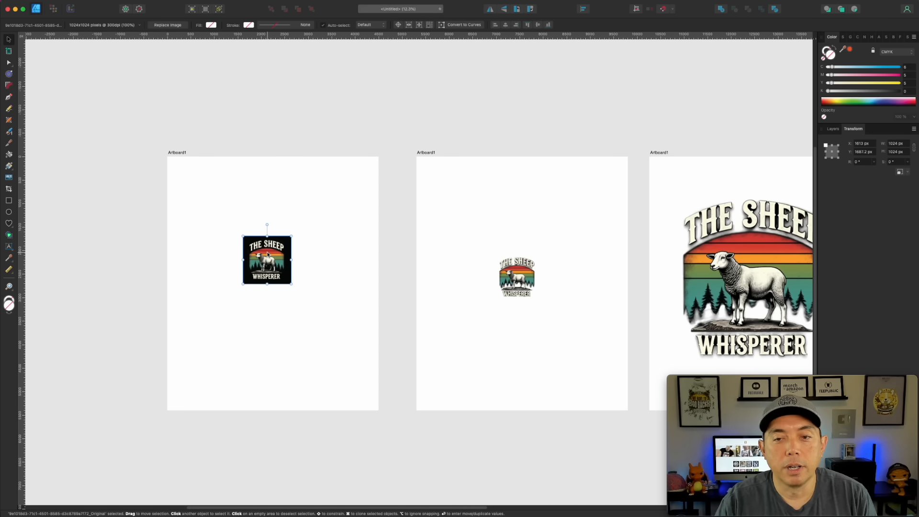
Step: Move the small background-removed Sheep Whisperer image upward on the second artboard so it sits nearer the middle
{"action": "left_click", "coordinate": [514, 274]}
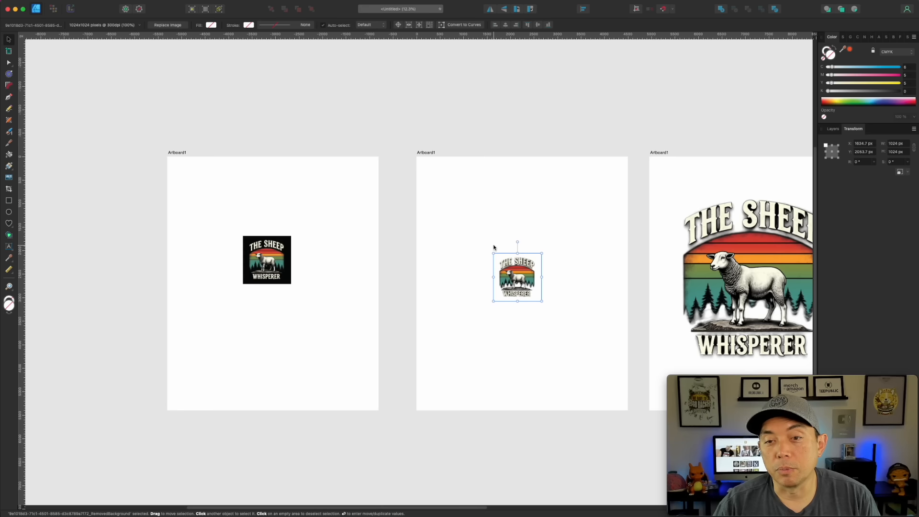
{"action": "left_click_drag", "start_coordinate": [516, 275], "coordinate": [515, 261]}
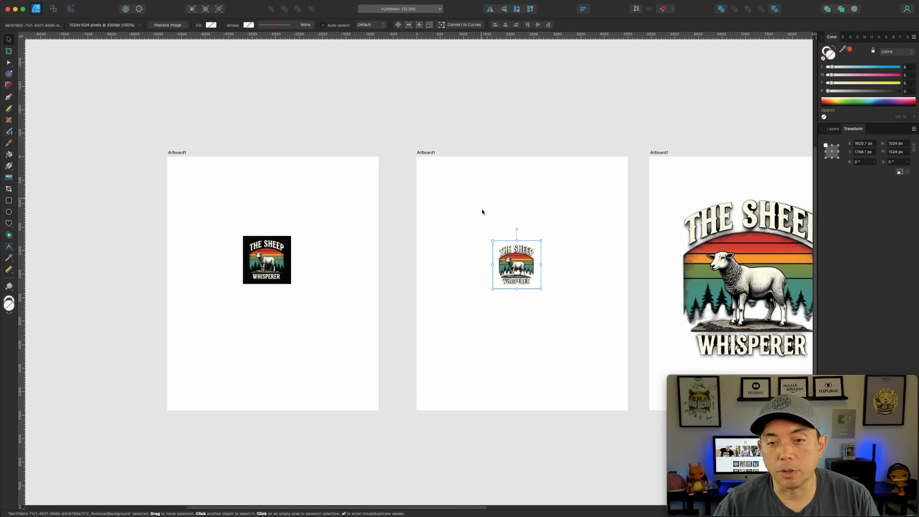
{"action": "scroll", "coordinate": [545, 258], "scroll_direction": "up", "scroll_amount": 2}
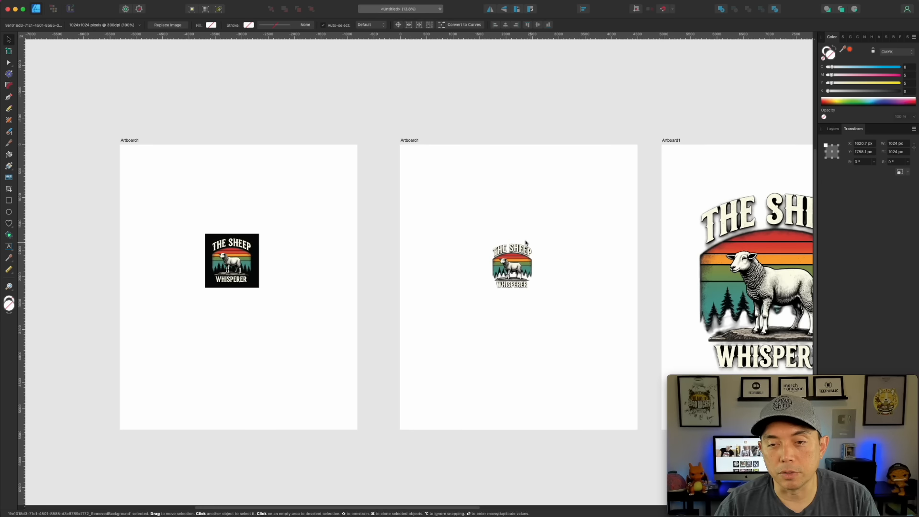
Step: Fill the second artboard with black, then change its fill to red with magenta 100 and yellow 100
{"action": "left_click", "coordinate": [413, 139]}
{"action": "left_click_drag", "start_coordinate": [847, 90], "coordinate": [899, 91]}
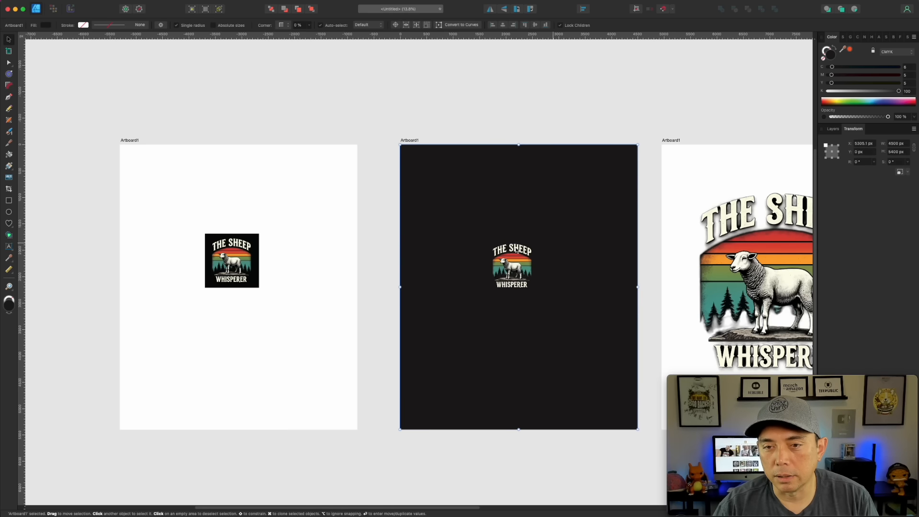
{"action": "mouse_move", "coordinate": [832, 75]}
{"action": "left_mouse_down"}
{"action": "mouse_move", "coordinate": [899, 77]}
{"action": "mouse_move", "coordinate": [904, 91]}
{"action": "mouse_move", "coordinate": [733, 82]}
{"action": "mouse_move", "coordinate": [820, 65]}
{"action": "left_mouse_up"}
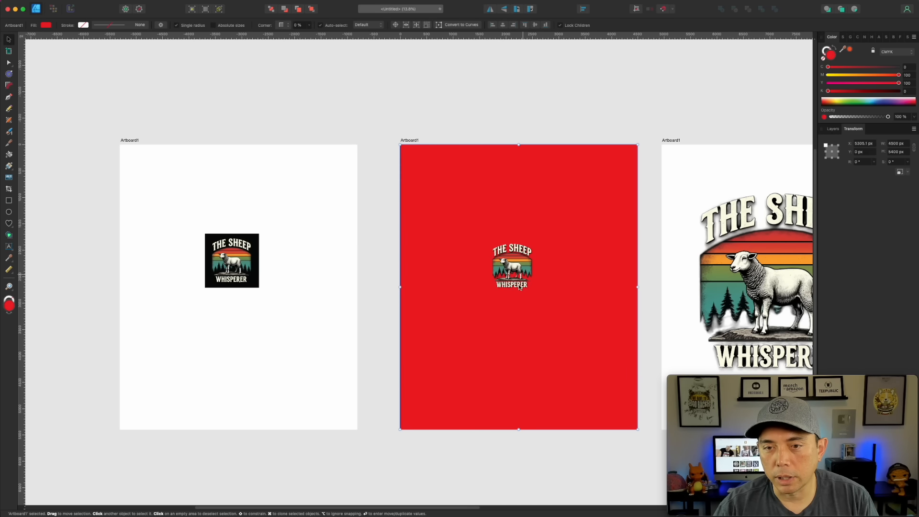
{"action": "left_click", "coordinate": [603, 119]}
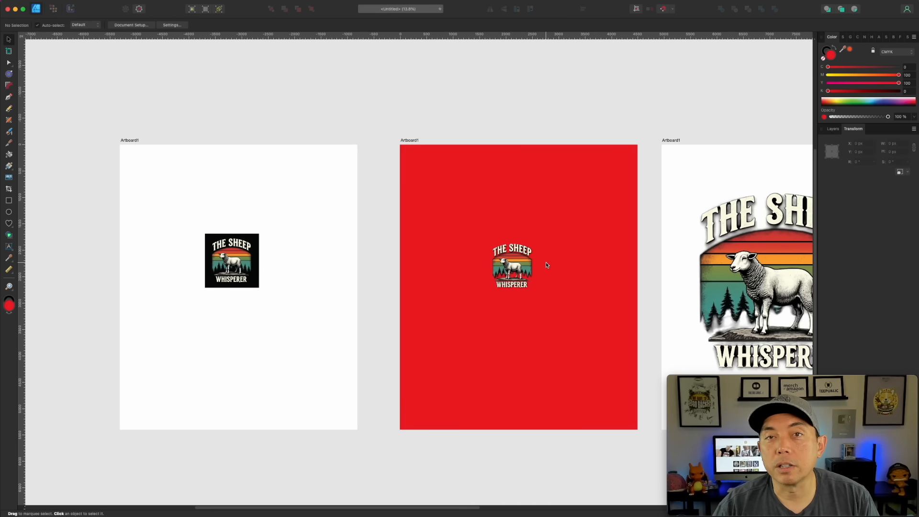
Step: Enlarge the upscaled Sheep Whisperer image on the third artboard to about 5186 px wide and centre it horizontally
{"action": "key", "text": "space"}
{"action": "left_click_drag", "start_coordinate": [617, 125], "coordinate": [375, 126]}
{"action": "left_click", "coordinate": [463, 246]}
{"action": "left_click_drag", "start_coordinate": [467, 247], "coordinate": [464, 245]}
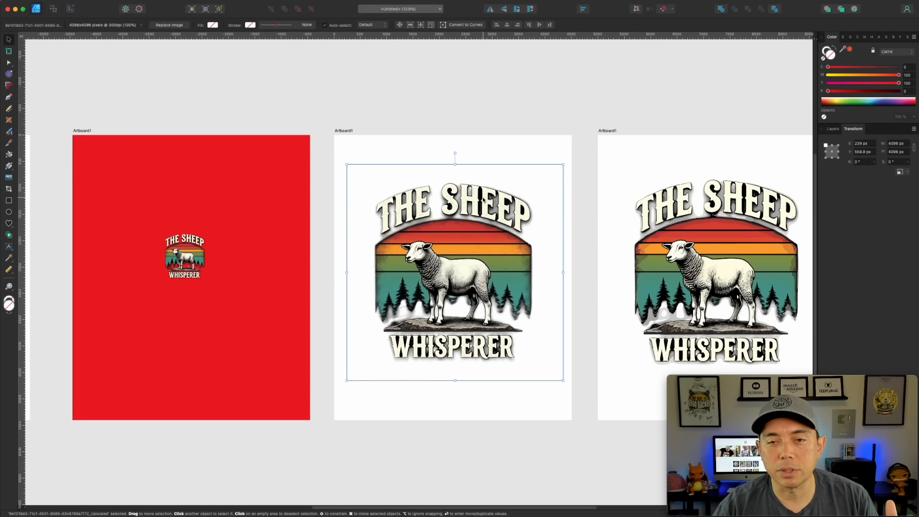
{"action": "left_click_drag", "start_coordinate": [443, 282], "coordinate": [441, 252]}
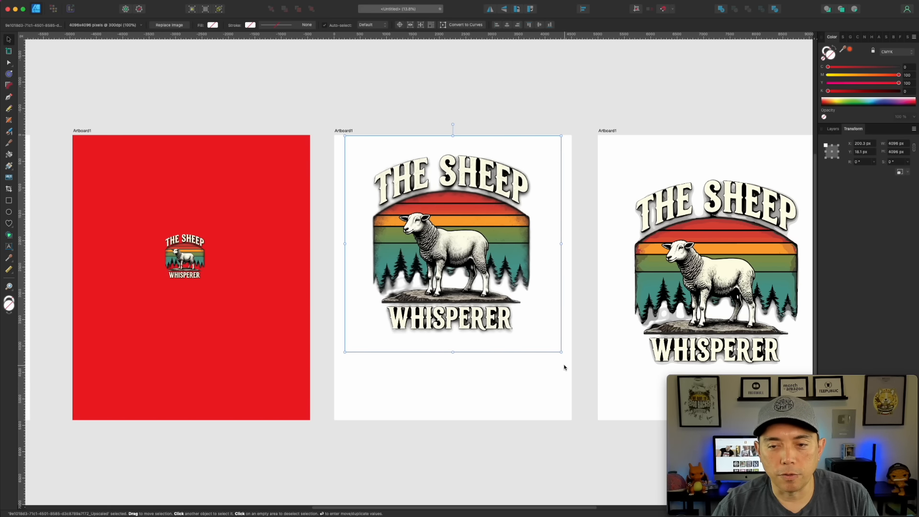
{"action": "left_click_drag", "start_coordinate": [561, 352], "coordinate": [602, 394]}
{"action": "left_click_drag", "start_coordinate": [350, 398], "coordinate": [329, 400]}
{"action": "mouse_move", "coordinate": [473, 329]}
{"action": "left_mouse_down"}
{"action": "mouse_move", "coordinate": [456, 330]}
{"action": "mouse_move", "coordinate": [464, 327]}
{"action": "left_mouse_up"}
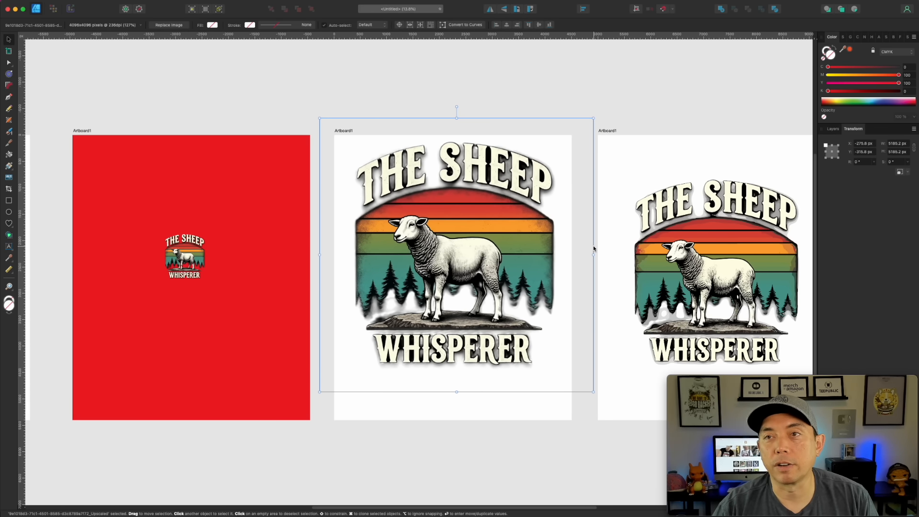
Step: Fill the third artboard with red, magenta 100 and yellow 100, and inspect the design's soft shadow edges
{"action": "scroll", "coordinate": [466, 214], "scroll_direction": "up", "scroll_amount": 5}
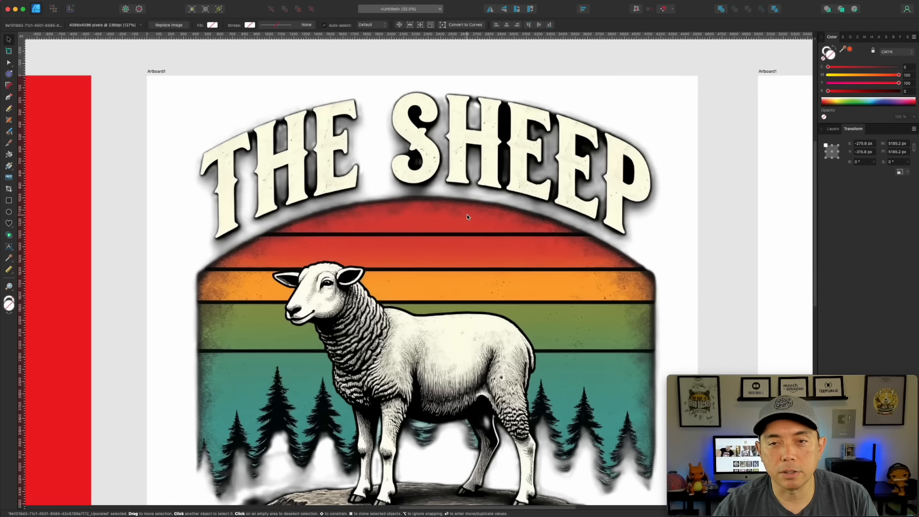
{"action": "scroll", "coordinate": [381, 345], "scroll_direction": "down", "scroll_amount": 2}
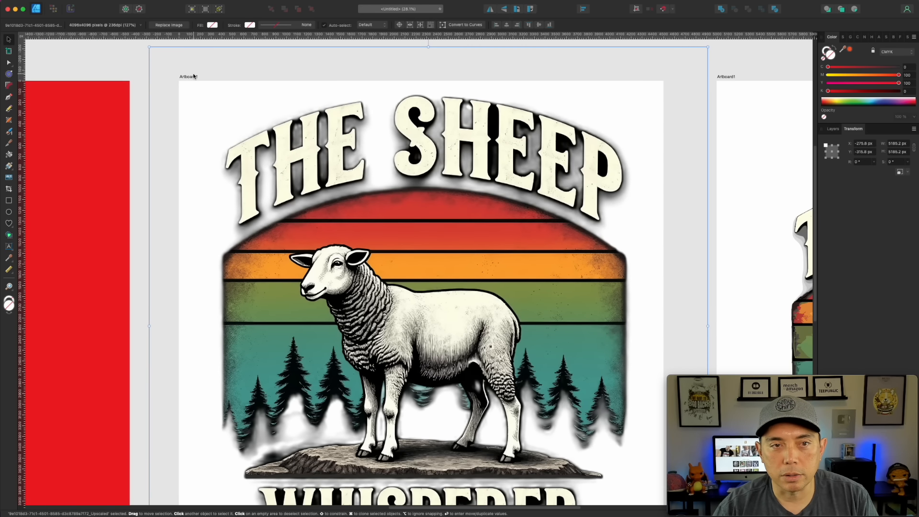
{"action": "left_click", "coordinate": [193, 77]}
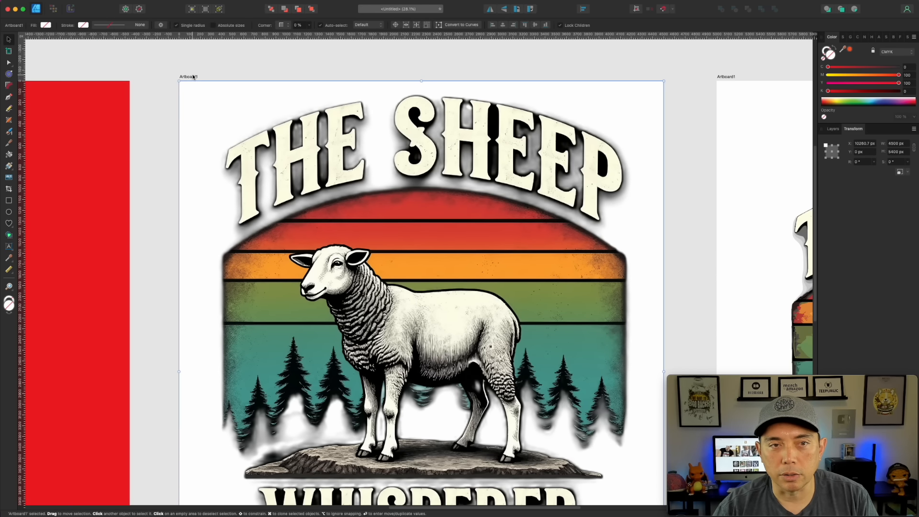
{"action": "left_click", "coordinate": [899, 83]}
{"action": "scroll", "coordinate": [418, 218], "scroll_direction": "down", "scroll_amount": 5}
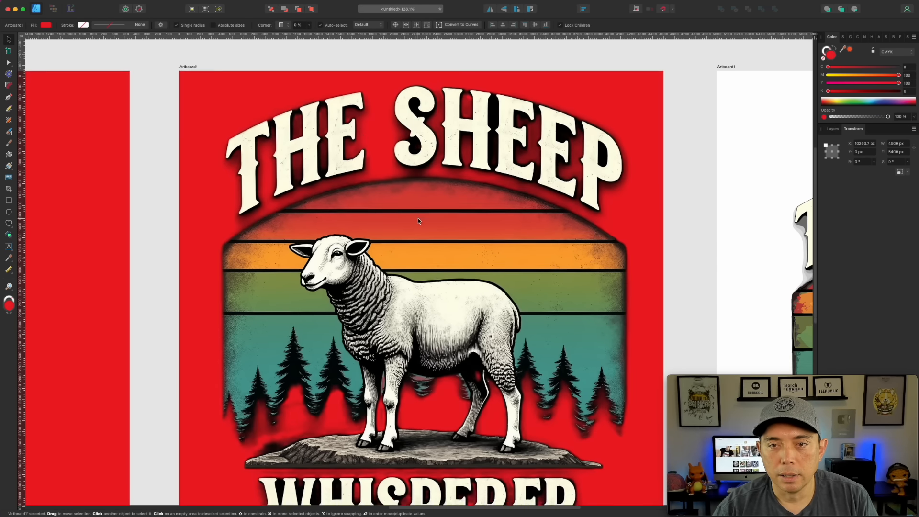
{"action": "scroll", "coordinate": [553, 277], "scroll_direction": "up", "scroll_amount": 5}
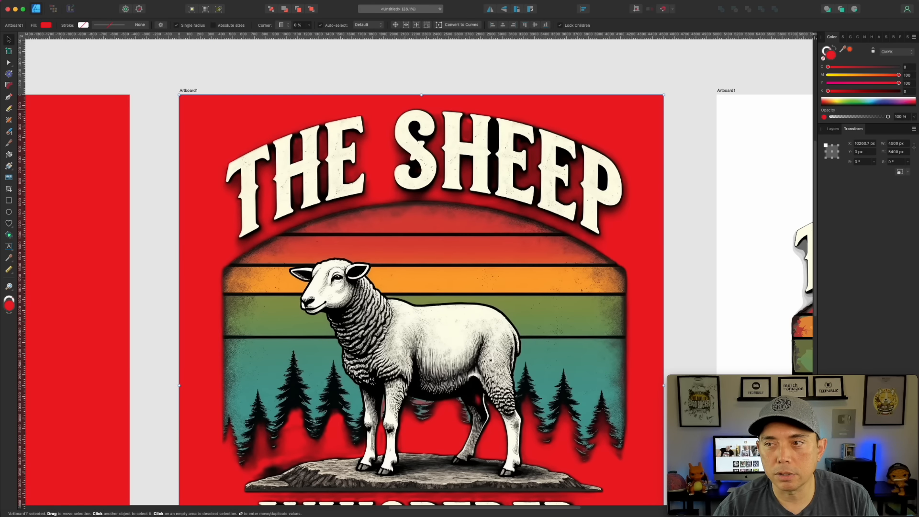
Step: Change the third artboard's fill to pure yellow, then darken it to near-black with yellow 100 and black 100
{"action": "left_click_drag", "start_coordinate": [901, 76], "coordinate": [735, 81]}
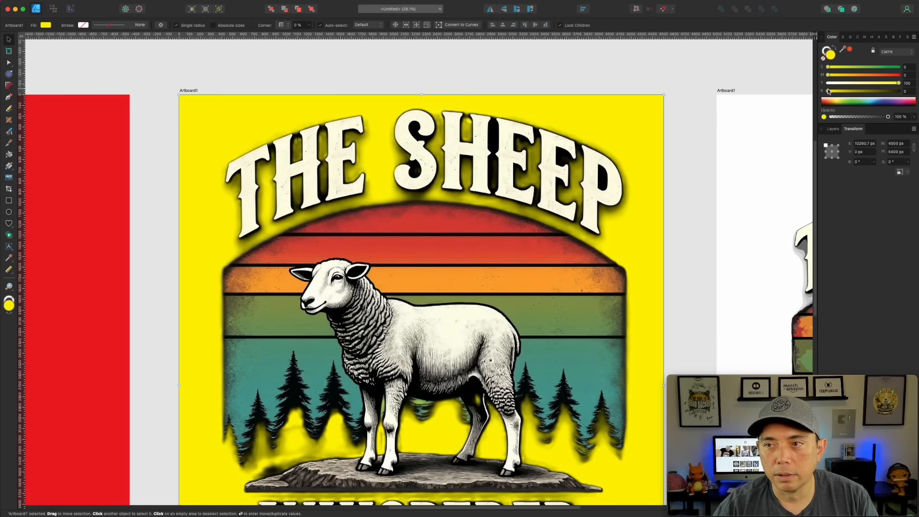
{"action": "left_click_drag", "start_coordinate": [829, 91], "coordinate": [900, 91]}
{"action": "scroll", "coordinate": [668, 168], "scroll_direction": "down", "scroll_amount": 3}
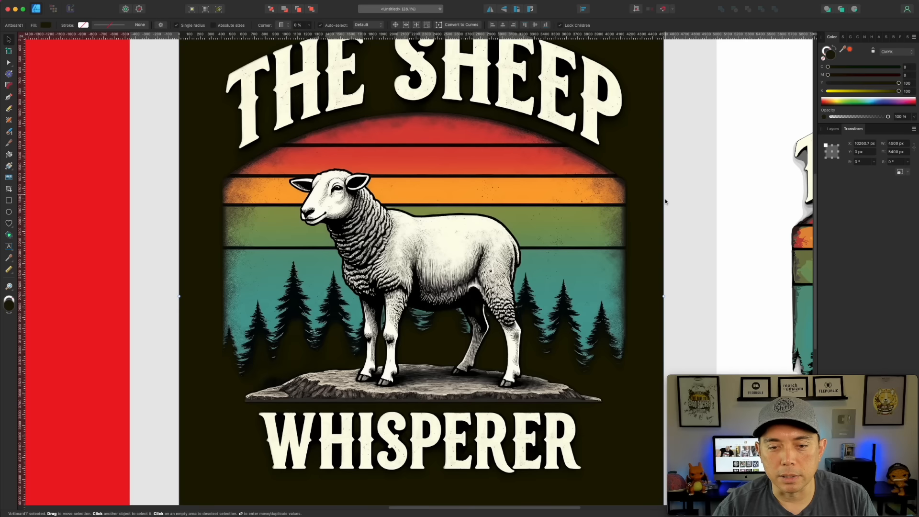
{"action": "scroll", "coordinate": [665, 201], "scroll_direction": "down", "scroll_amount": 1}
{"action": "scroll", "coordinate": [665, 199], "scroll_direction": "down", "scroll_amount": 1}
{"action": "left_click", "coordinate": [691, 121]}
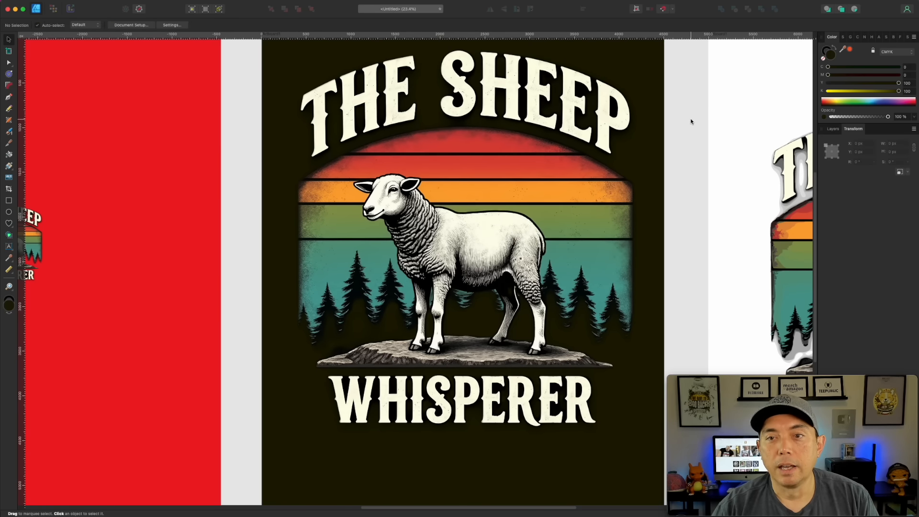
Step: Enlarge the vectorized Sheep Whisperer design to about 4953 px wide and align it with the fourth artboard's upper edge
{"action": "scroll", "coordinate": [708, 90], "scroll_direction": "right", "scroll_amount": 10}
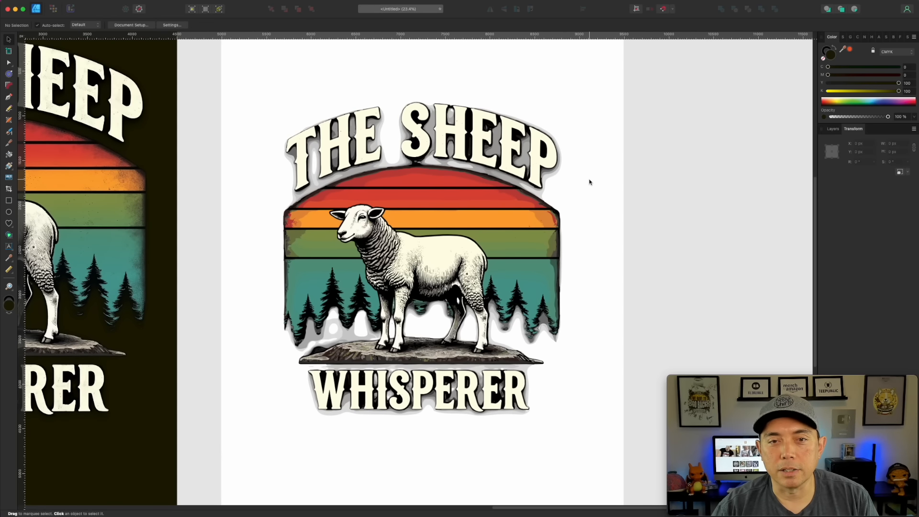
{"action": "scroll", "coordinate": [433, 170], "scroll_direction": "up", "scroll_amount": 2}
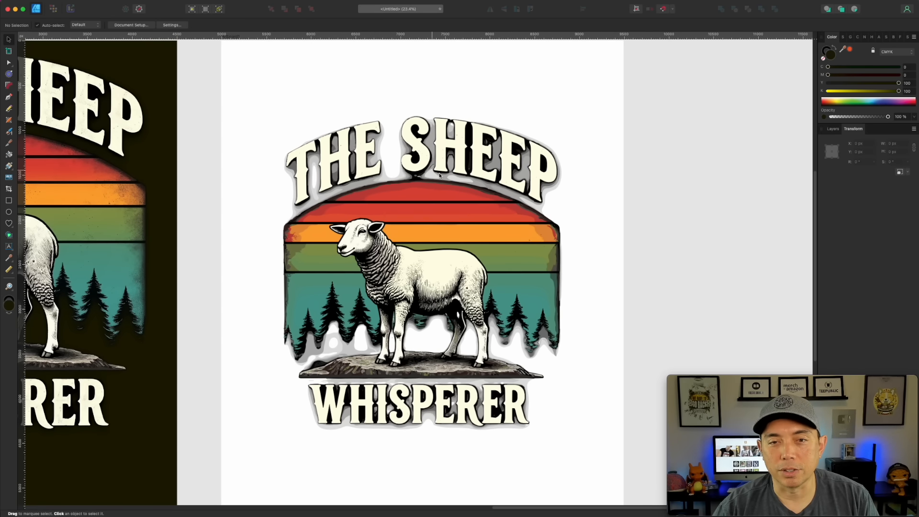
{"action": "left_click", "coordinate": [471, 186]}
{"action": "left_click_drag", "start_coordinate": [618, 84], "coordinate": [703, 54]}
{"action": "left_click_drag", "start_coordinate": [593, 210], "coordinate": [561, 226]}
{"action": "scroll", "coordinate": [484, 250], "scroll_direction": "up", "scroll_amount": 6}
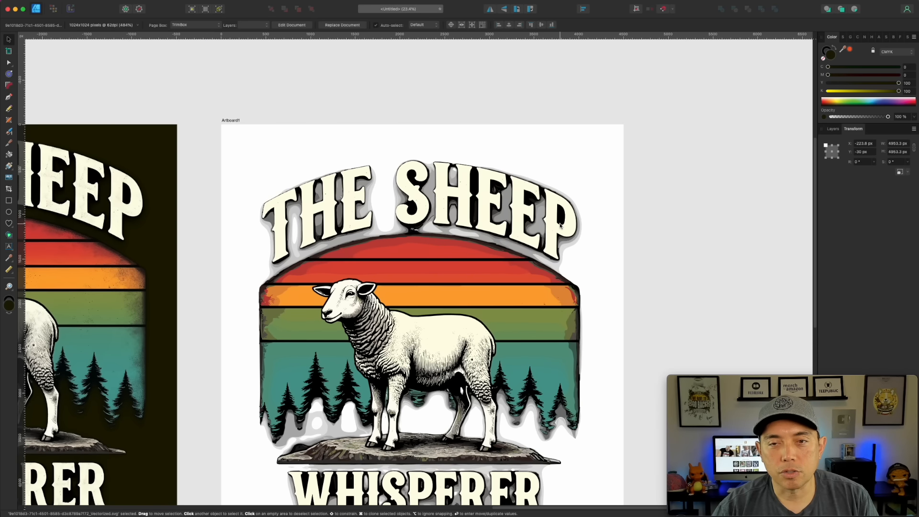
{"action": "left_click_drag", "start_coordinate": [484, 251], "coordinate": [484, 254]}
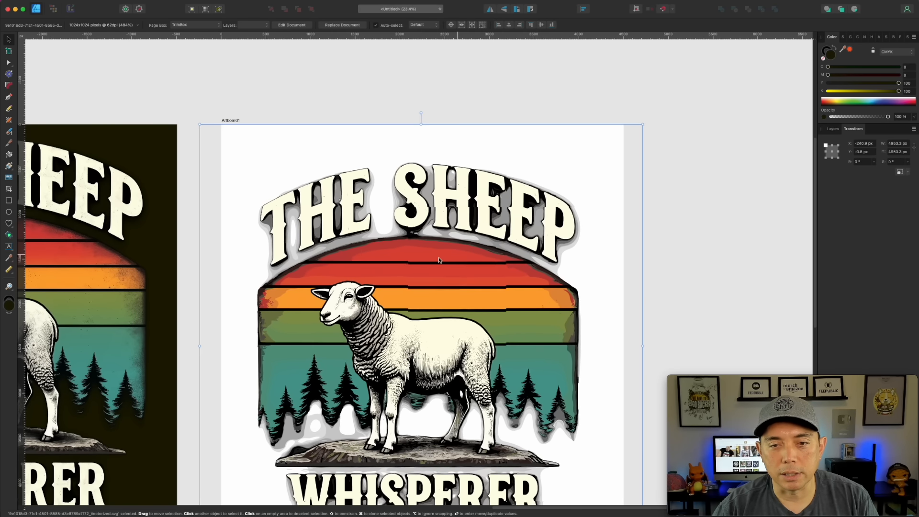
Step: Open the embedded vector design for editing and delete the translucent grey shadow shapes around and below the word THE
{"action": "double_click", "coordinate": [404, 263]}
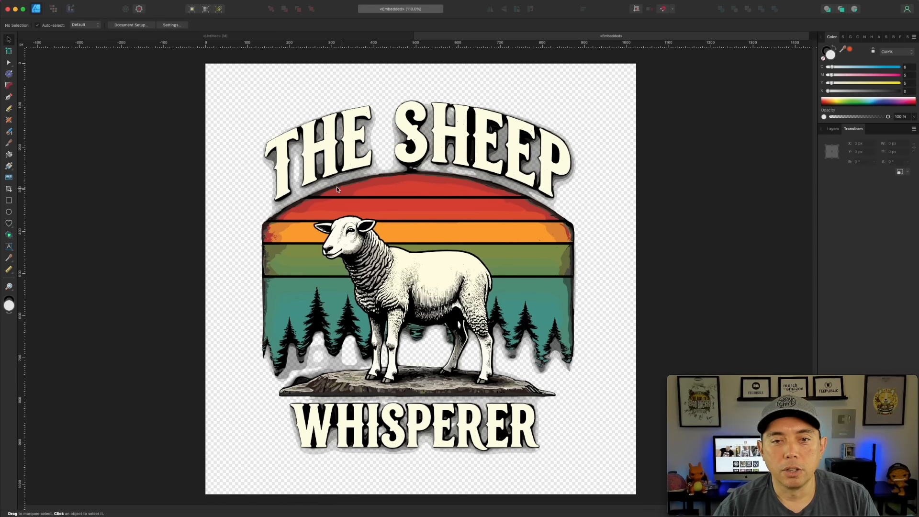
{"action": "scroll", "coordinate": [337, 189], "scroll_direction": "up", "scroll_amount": 4}
{"action": "scroll", "coordinate": [337, 190], "scroll_direction": "up", "scroll_amount": 5}
{"action": "left_click", "coordinate": [298, 168]}
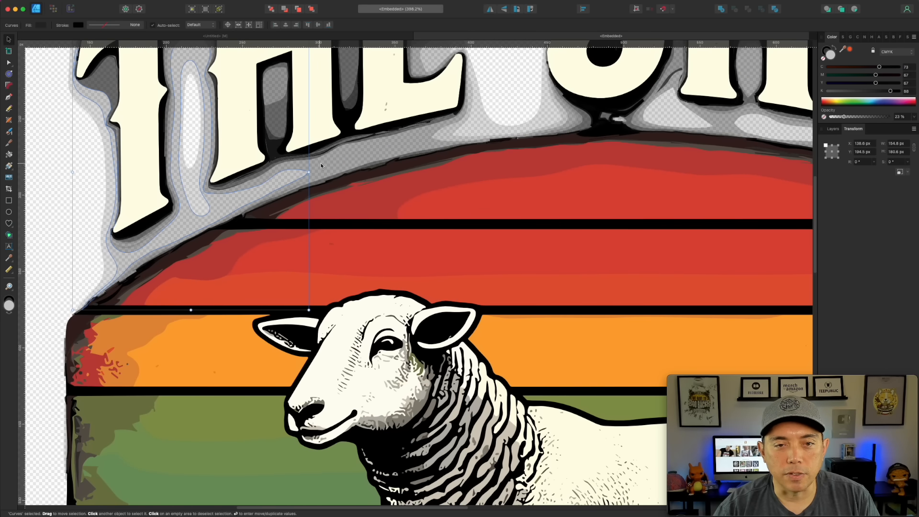
{"action": "key", "text": "Delete"}
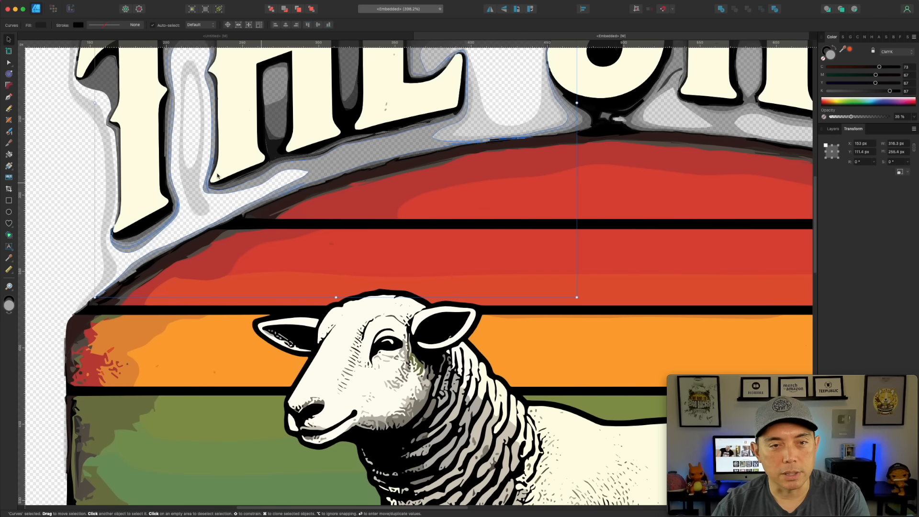
{"action": "left_click", "coordinate": [194, 179]}
{"action": "left_click", "coordinate": [111, 208]}
{"action": "key", "text": "Delete"}
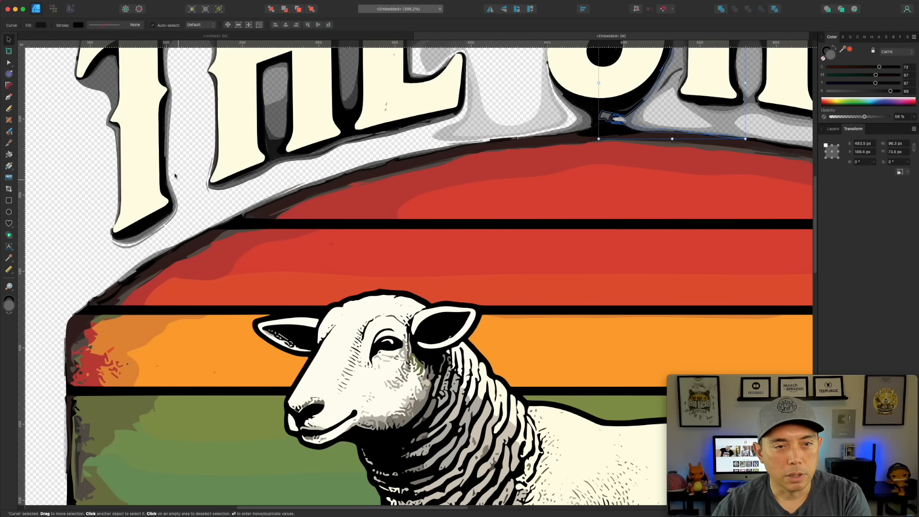
{"action": "left_click", "coordinate": [214, 187]}
{"action": "key", "text": "Delete"}
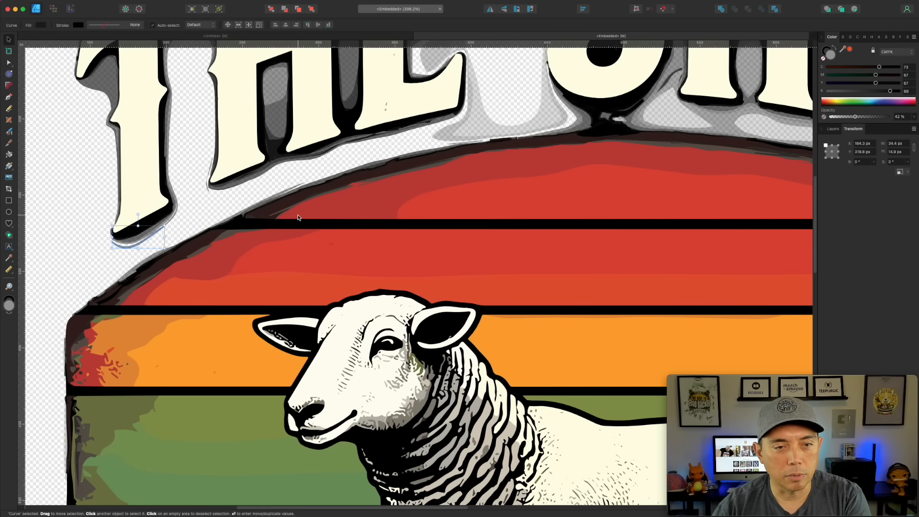
{"action": "key", "text": "Delete"}
Step: Delete the translucent grey shadow shapes between the left-hand pine trees and the rock
{"action": "scroll", "coordinate": [293, 229], "scroll_direction": "down", "scroll_amount": 3}
{"action": "scroll", "coordinate": [293, 229], "scroll_direction": "down", "scroll_amount": 5}
{"action": "scroll", "coordinate": [292, 230], "scroll_direction": "down", "scroll_amount": 5}
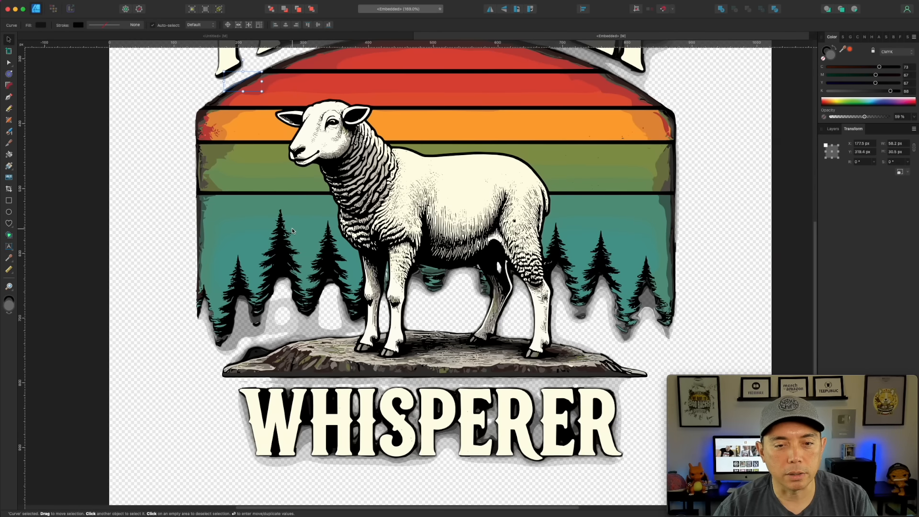
{"action": "scroll", "coordinate": [306, 266], "scroll_direction": "up", "scroll_amount": 2}
{"action": "scroll", "coordinate": [305, 266], "scroll_direction": "up", "scroll_amount": 3}
{"action": "left_click", "coordinate": [314, 242]}
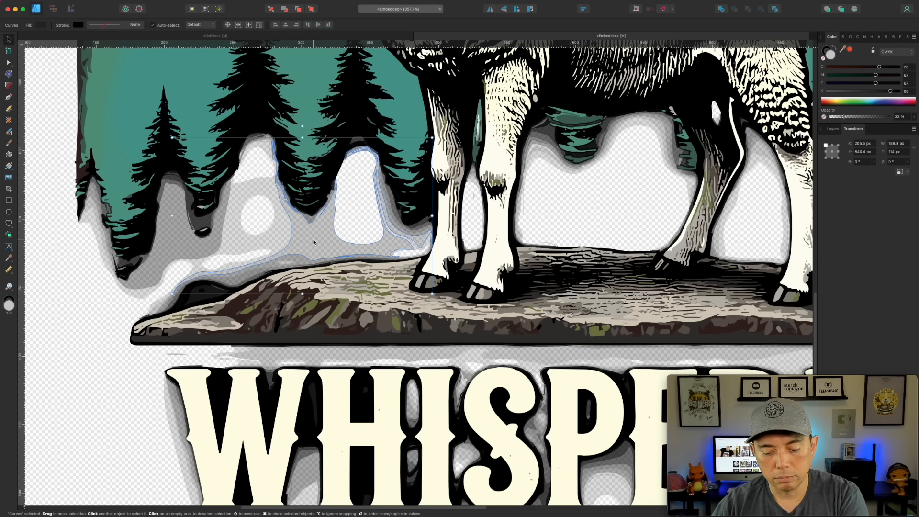
{"action": "key", "text": "Delete"}
{"action": "left_click", "coordinate": [285, 244]}
{"action": "key", "text": "Delete"}
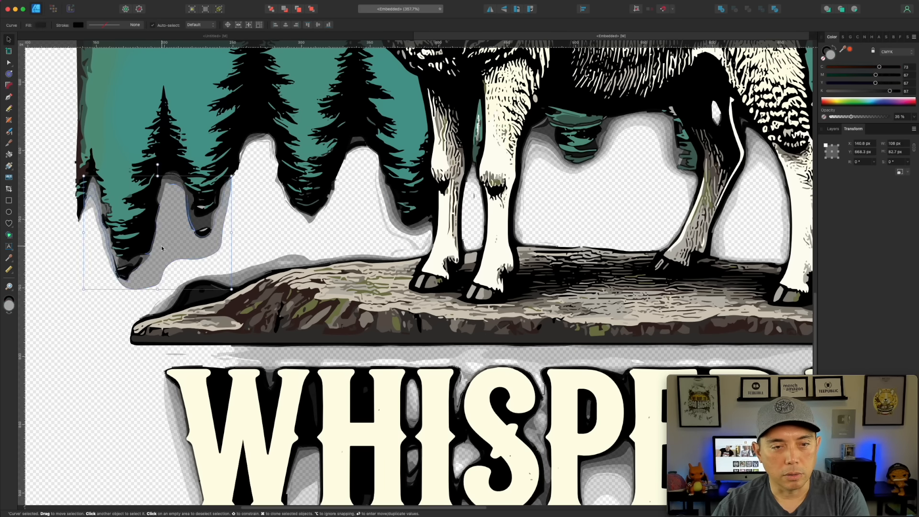
{"action": "key", "text": "Delete"}
Step: Select all nine cream letters of WHISPERER and recolour them bright yellow by setting yellow to 100
{"action": "scroll", "coordinate": [359, 287], "scroll_direction": "down", "scroll_amount": 5}
{"action": "scroll", "coordinate": [370, 300], "scroll_direction": "down", "scroll_amount": 3}
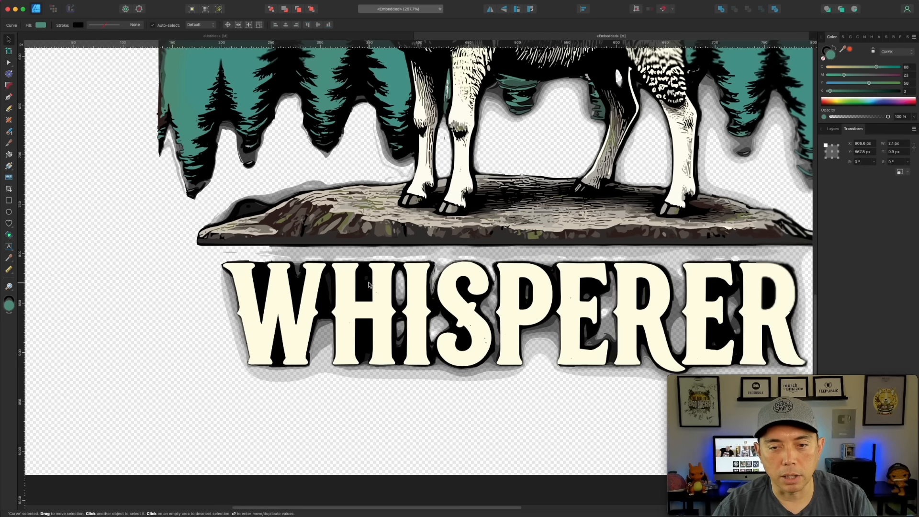
{"action": "left_click_drag", "start_coordinate": [593, 415], "coordinate": [411, 401]}
{"action": "left_click", "coordinate": [285, 309]}
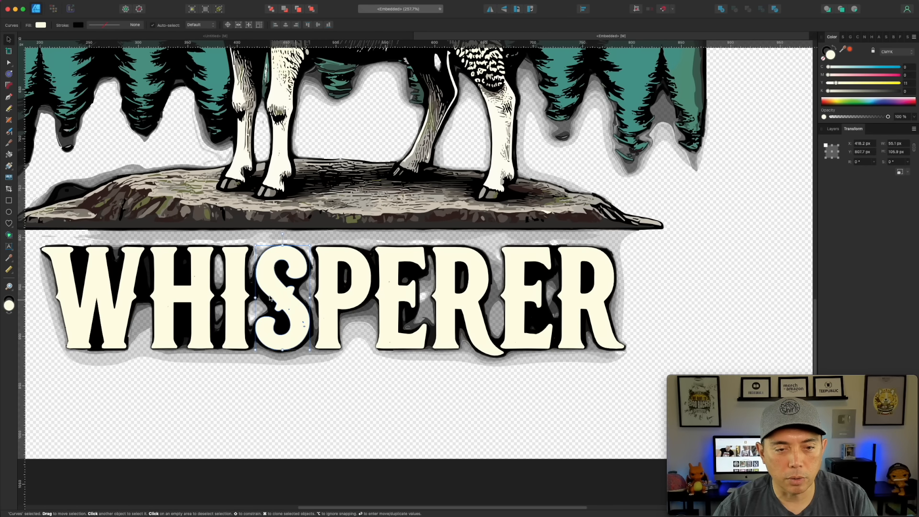
{"action": "left_click", "coordinate": [233, 277], "text": "shift"}
{"action": "left_click", "coordinate": [194, 280], "text": "shift"}
{"action": "left_click", "coordinate": [122, 294], "text": "shift"}
{"action": "left_click", "coordinate": [335, 276], "text": "shift"}
{"action": "left_click", "coordinate": [389, 273], "text": "shift"}
{"action": "left_click", "coordinate": [447, 273], "text": "shift"}
{"action": "left_click", "coordinate": [514, 269], "text": "shift"}
{"action": "left_click", "coordinate": [578, 263], "text": "shift"}
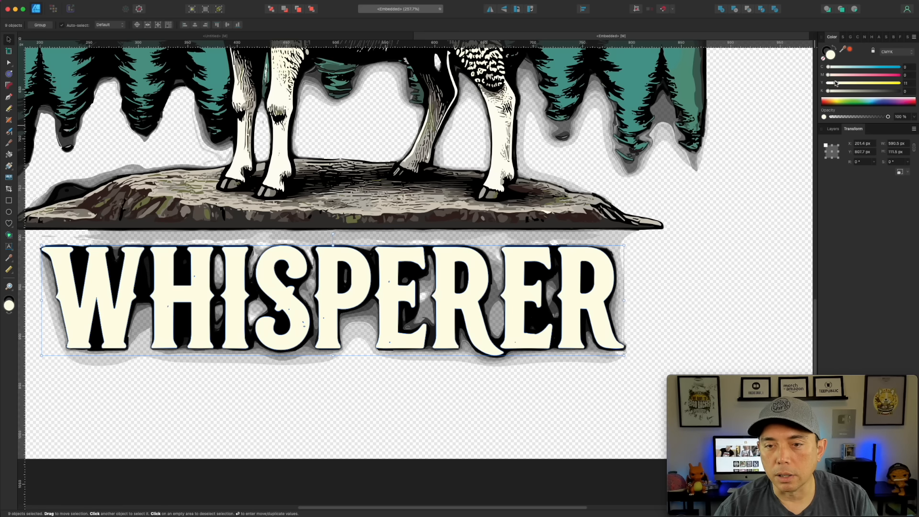
{"action": "left_click_drag", "start_coordinate": [836, 83], "coordinate": [899, 83]}
{"action": "left_click", "coordinate": [714, 258]}
{"action": "key", "text": "super+0"}
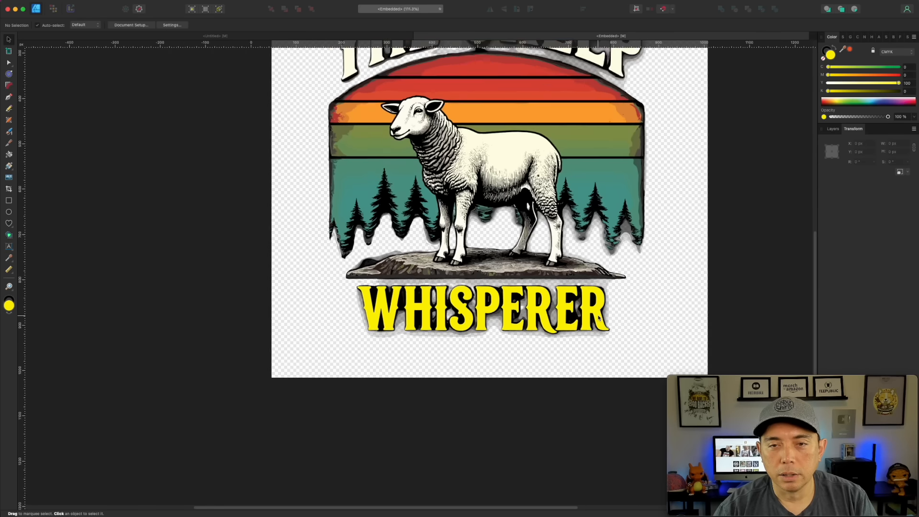
{"action": "scroll", "coordinate": [598, 318], "scroll_direction": "down", "scroll_amount": 2}
{"action": "scroll", "coordinate": [644, 298], "scroll_direction": "up", "scroll_amount": 6}
{"action": "scroll", "coordinate": [644, 299], "scroll_direction": "down", "scroll_amount": 3}
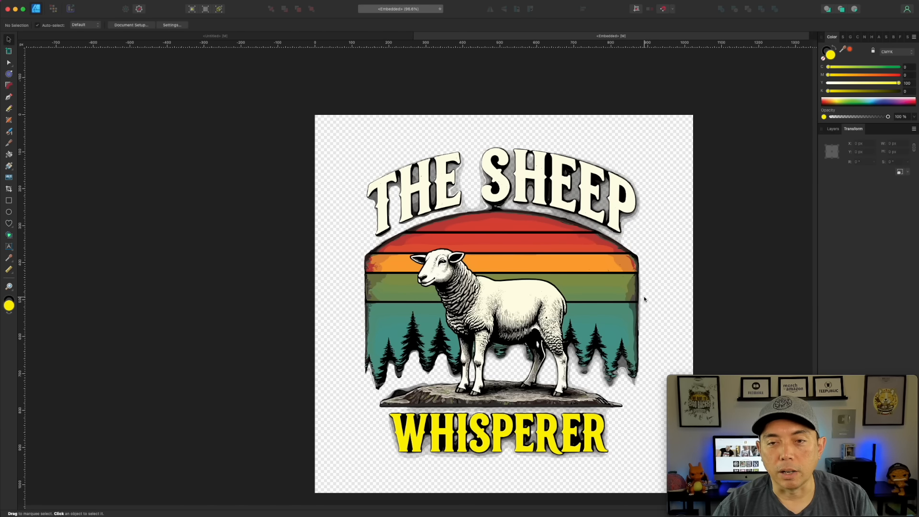
{"action": "scroll", "coordinate": [645, 299], "scroll_direction": "down", "scroll_amount": 1}
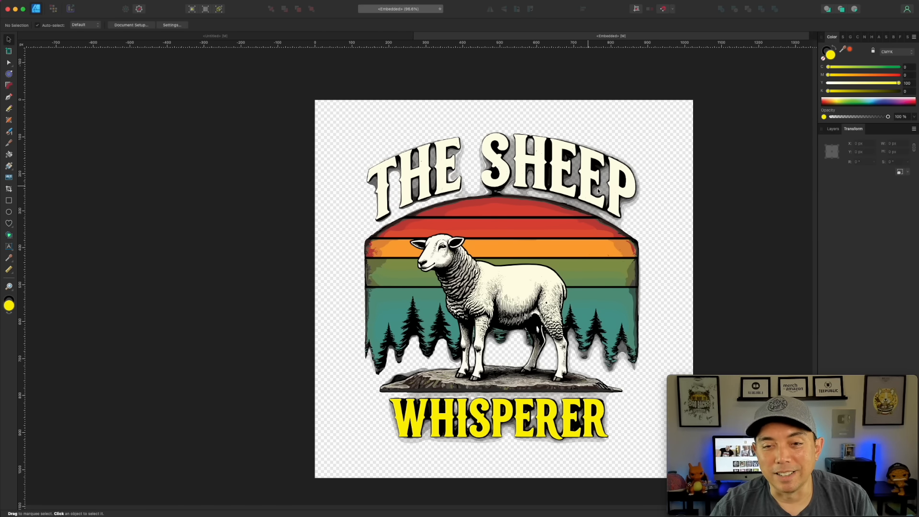
Step: Examine the sheep, stripes, pine trees, rock and yellow WHISPERER lettering of the vector design up close and as a whole
{"action": "scroll", "coordinate": [511, 283], "scroll_direction": "up", "scroll_amount": 5}
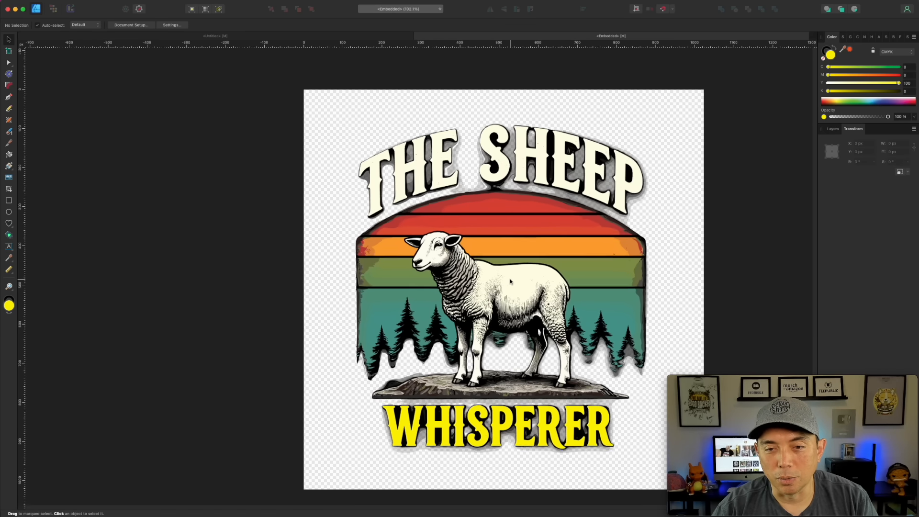
{"action": "scroll", "coordinate": [561, 291], "scroll_direction": "up", "scroll_amount": 8}
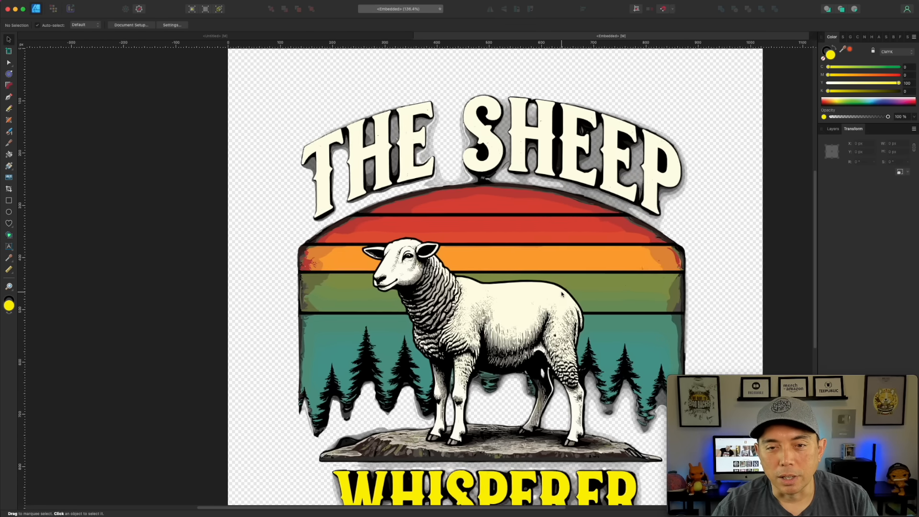
{"action": "scroll", "coordinate": [561, 291], "scroll_direction": "down", "scroll_amount": 5}
{"action": "scroll", "coordinate": [363, 273], "scroll_direction": "up", "scroll_amount": 10}
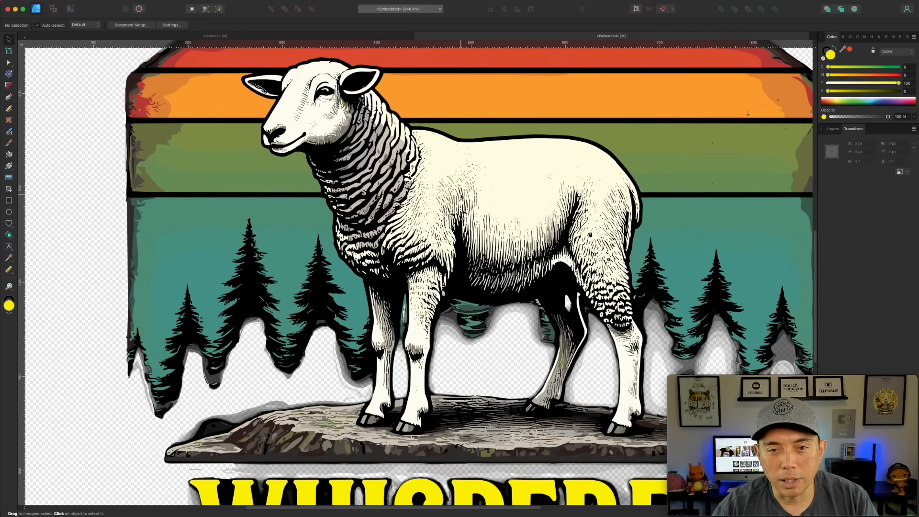
{"action": "scroll", "coordinate": [333, 180], "scroll_direction": "up", "scroll_amount": 2}
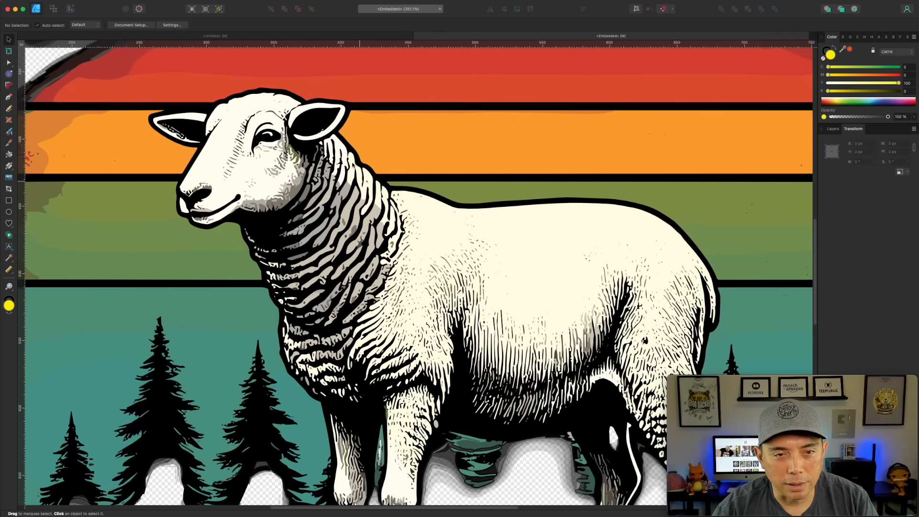
{"action": "scroll", "coordinate": [468, 252], "scroll_direction": "down", "scroll_amount": 8}
{"action": "scroll", "coordinate": [468, 252], "scroll_direction": "down", "scroll_amount": 5}
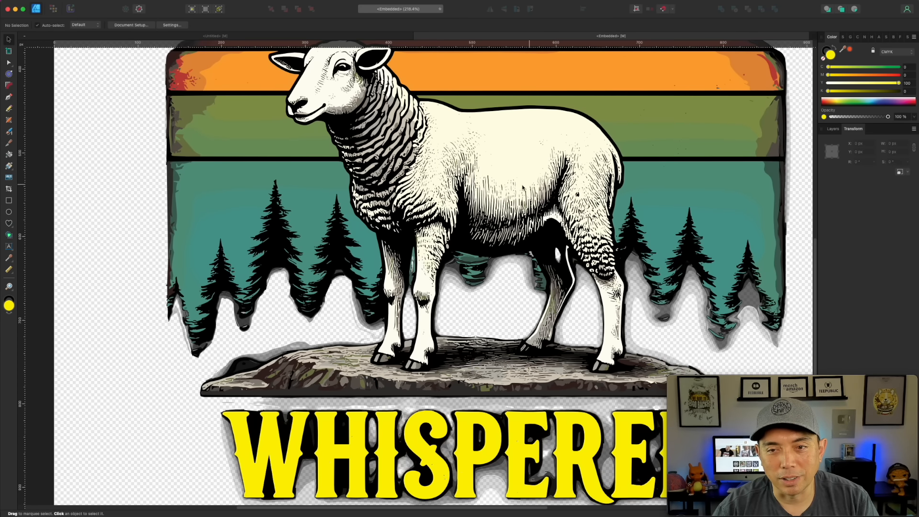
{"action": "scroll", "coordinate": [456, 231], "scroll_direction": "down", "scroll_amount": 2}
{"action": "scroll", "coordinate": [528, 335], "scroll_direction": "up", "scroll_amount": 6}
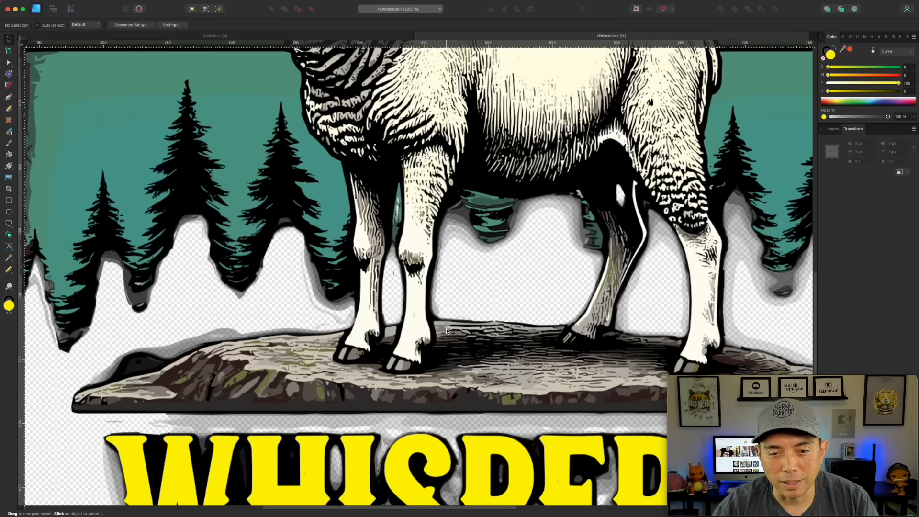
{"action": "scroll", "coordinate": [473, 286], "scroll_direction": "down", "scroll_amount": 6}
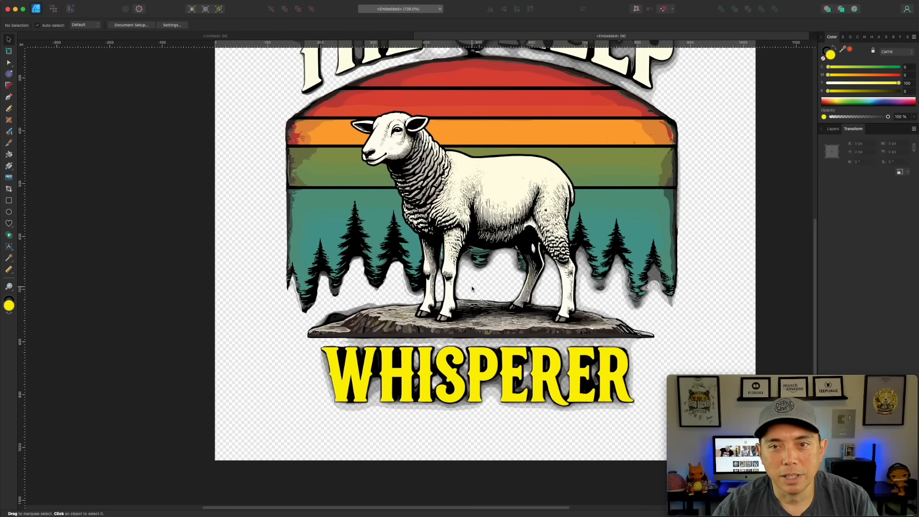
{"action": "scroll", "coordinate": [473, 285], "scroll_direction": "up", "scroll_amount": 5}
{"action": "scroll", "coordinate": [472, 287], "scroll_direction": "down", "scroll_amount": 4}
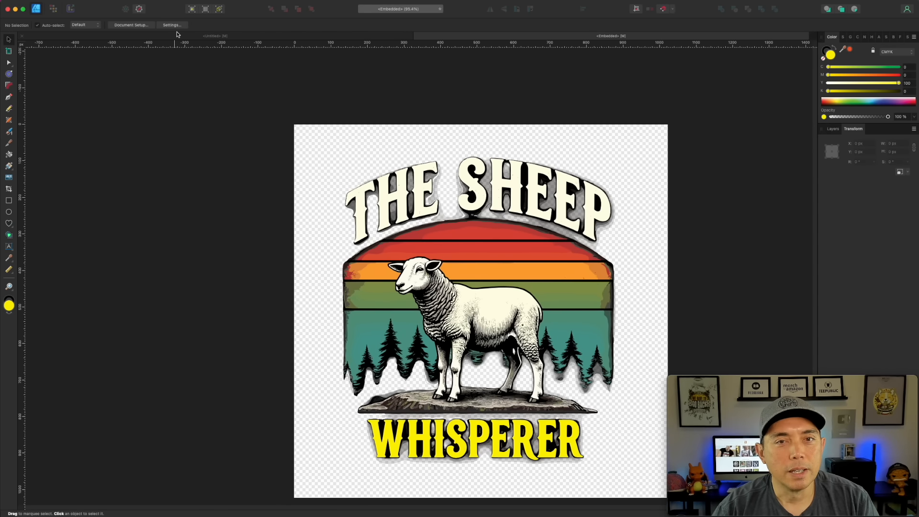
Step: Return to the main document and check how the recoloured Sheep Whisperer design looks on its artboard
{"action": "left_click", "coordinate": [270, 37]}
{"action": "scroll", "coordinate": [446, 148], "scroll_direction": "down", "scroll_amount": 3}
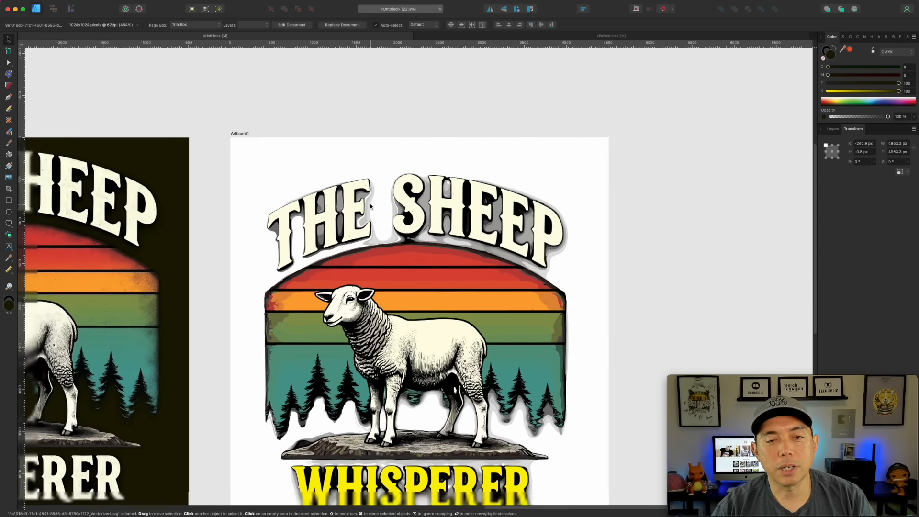
{"action": "left_click_drag", "start_coordinate": [918, 48], "coordinate": [332, 80]}
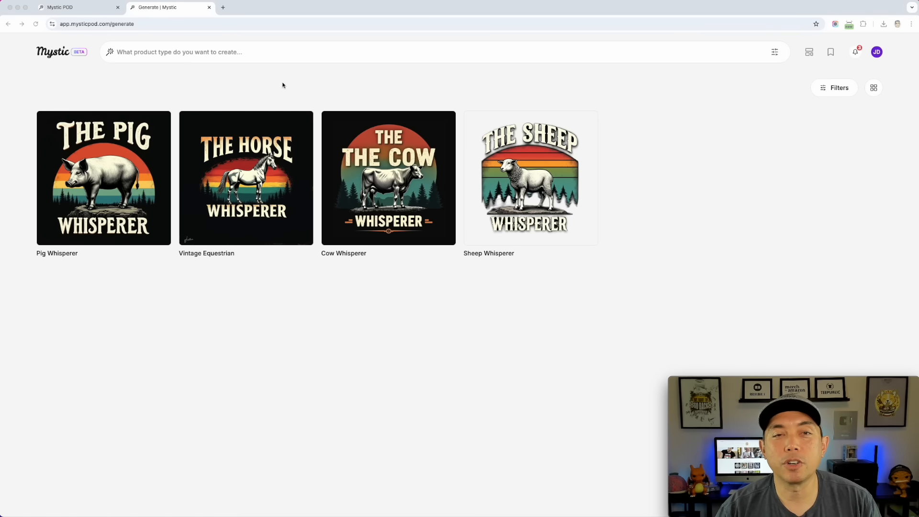
Step: Switch to Mystic in the browser and delete the Vintage Equestrian horse design from the generated designs
{"action": "left_click", "coordinate": [401, 87]}
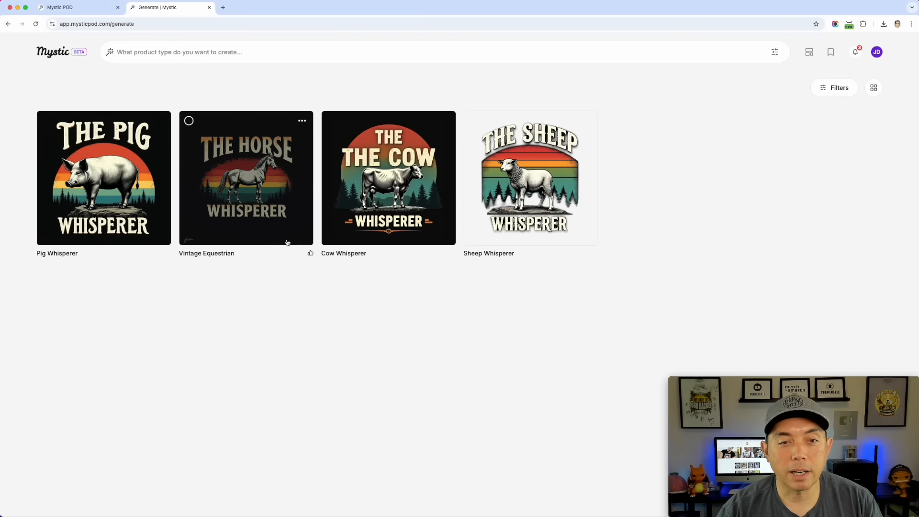
{"action": "left_click", "coordinate": [303, 123]}
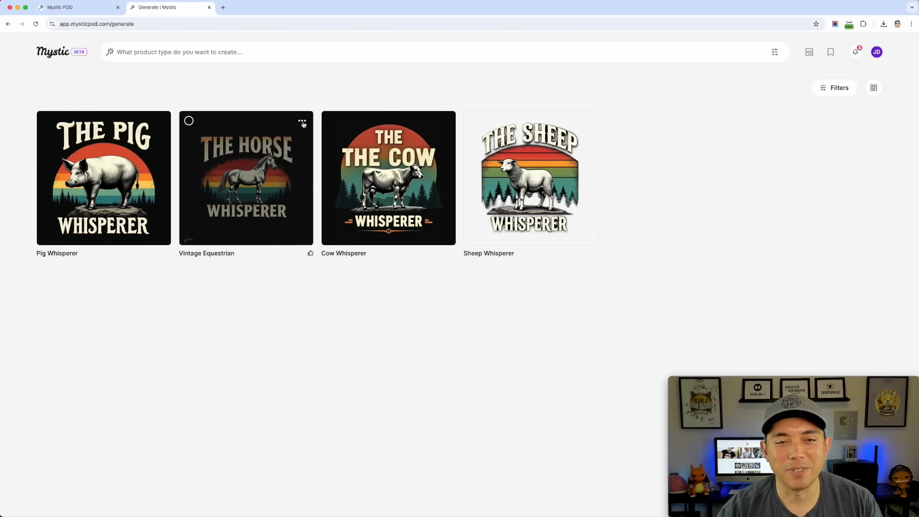
{"action": "left_click", "coordinate": [246, 182]}
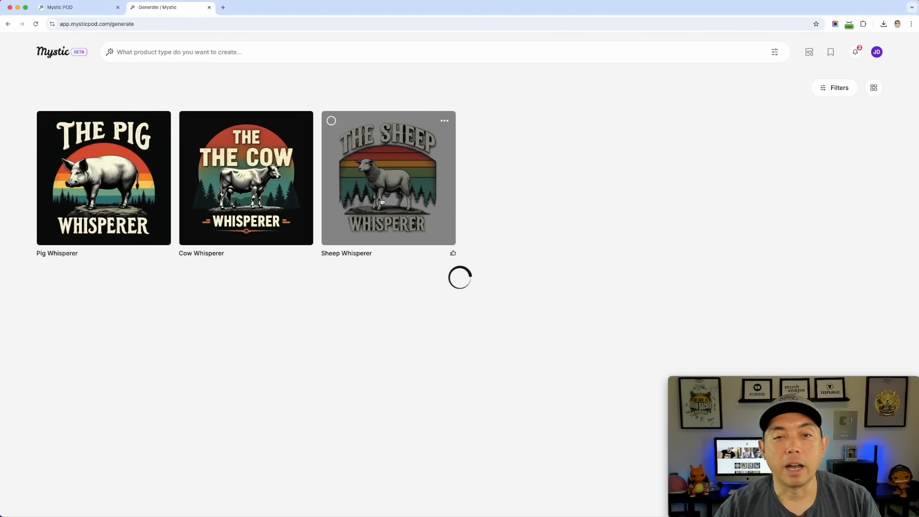
Step: Select the Sheep Whisperer, Cow Whisperer and Pig Whisperer designs together for a bulk operation
{"action": "mouse_move", "coordinate": [449, 132]}
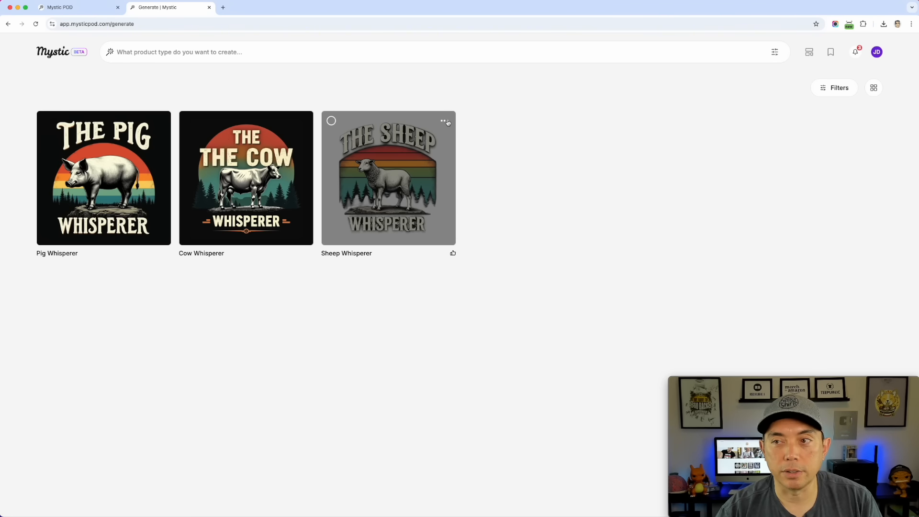
{"action": "left_click", "coordinate": [332, 121]}
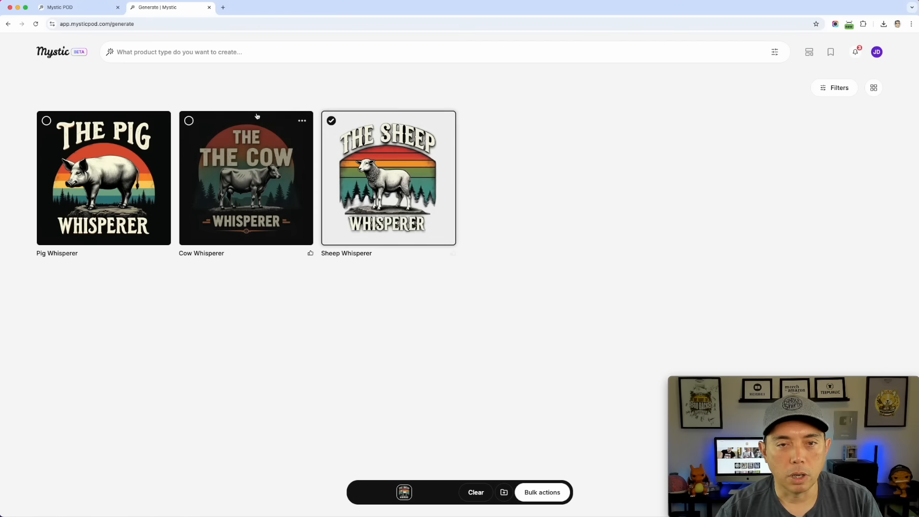
{"action": "left_click", "coordinate": [189, 121]}
{"action": "left_click", "coordinate": [46, 121]}
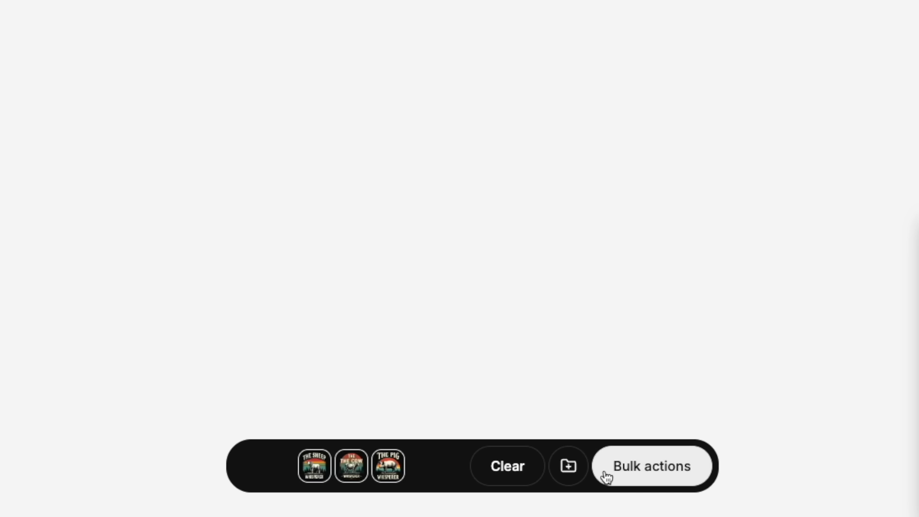
Step: Add the three selected designs to a new collection named "Animal Whisperer"
{"action": "left_click", "coordinate": [569, 468]}
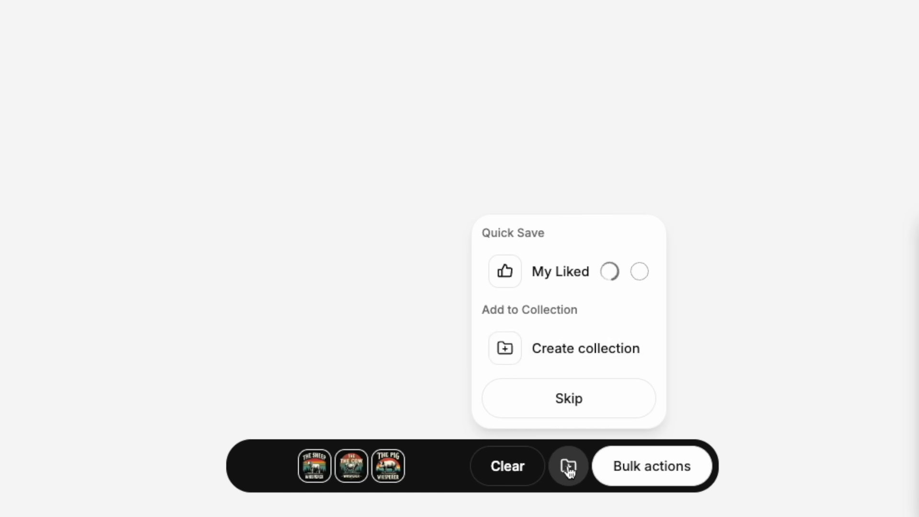
{"action": "left_click", "coordinate": [505, 350]}
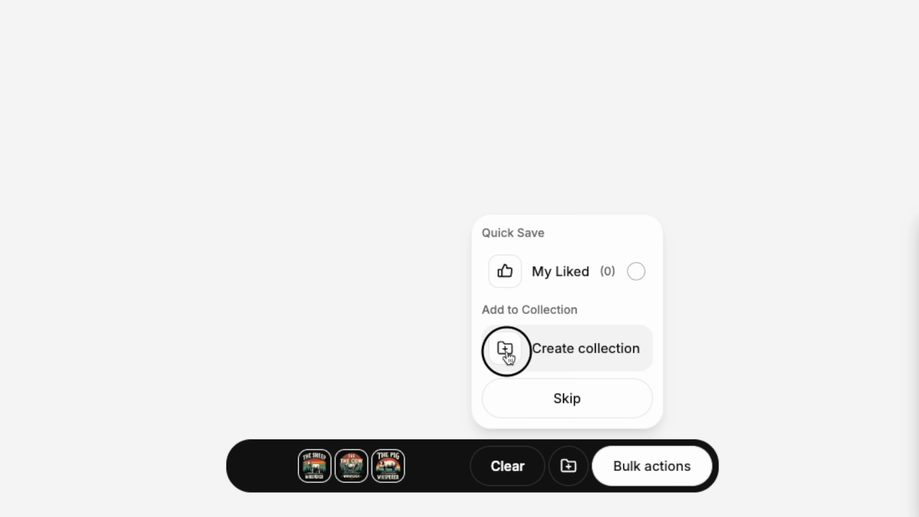
{"action": "left_click", "coordinate": [372, 262]}
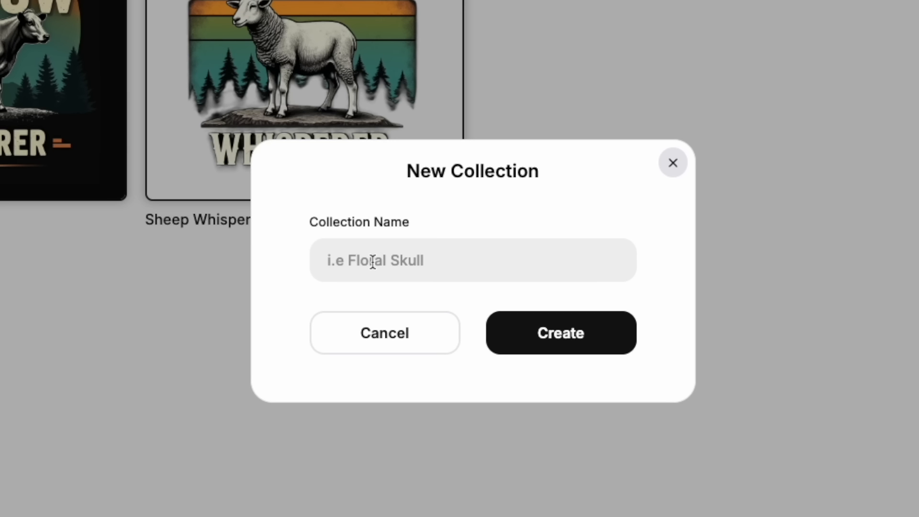
{"action": "type", "text": "Animal"}
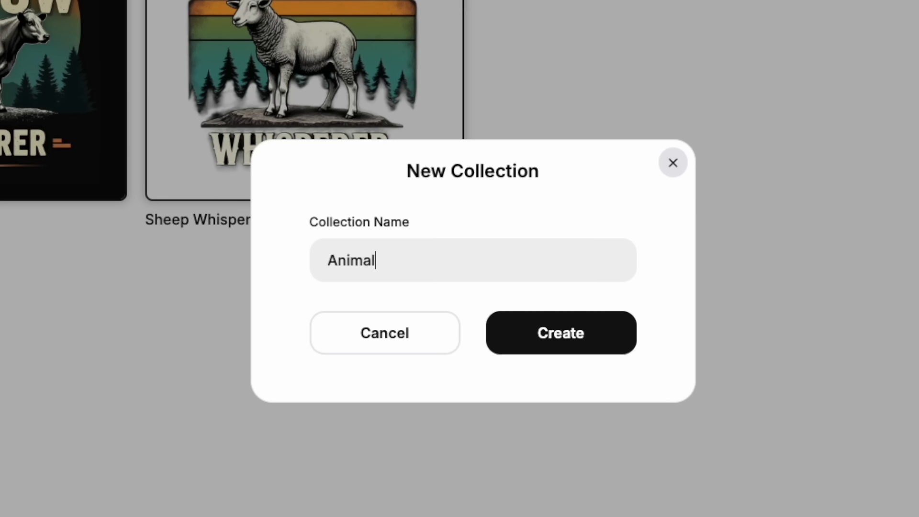
{"action": "type", "text": " Shispe"}
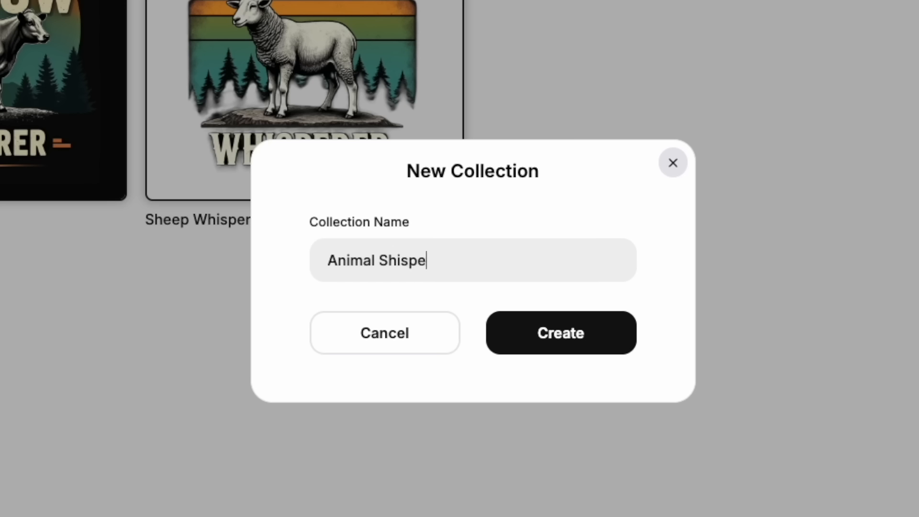
{"action": "key", "text": "BackSpace"}
{"action": "key", "text": "BackSpace"}
{"action": "key", "text": "BackSpace"}
{"action": "type", "text": "Whispe"}
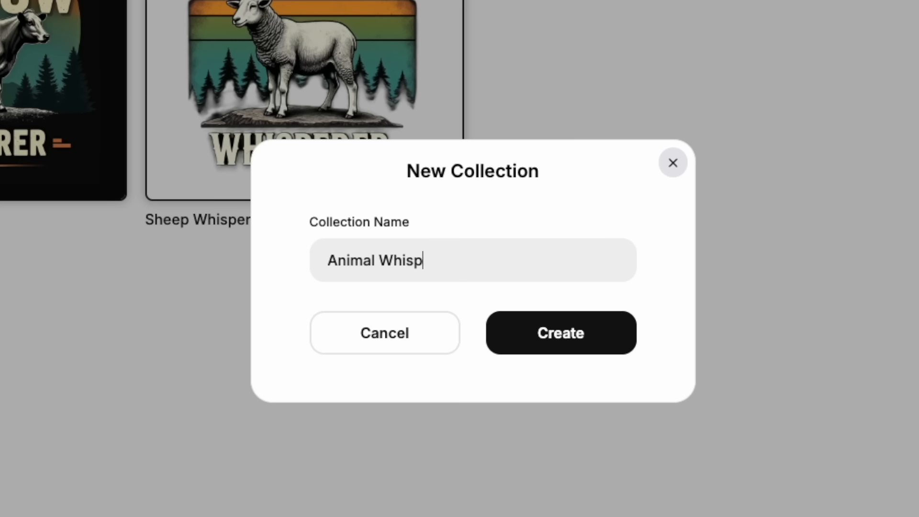
{"action": "left_click", "coordinate": [550, 333]}
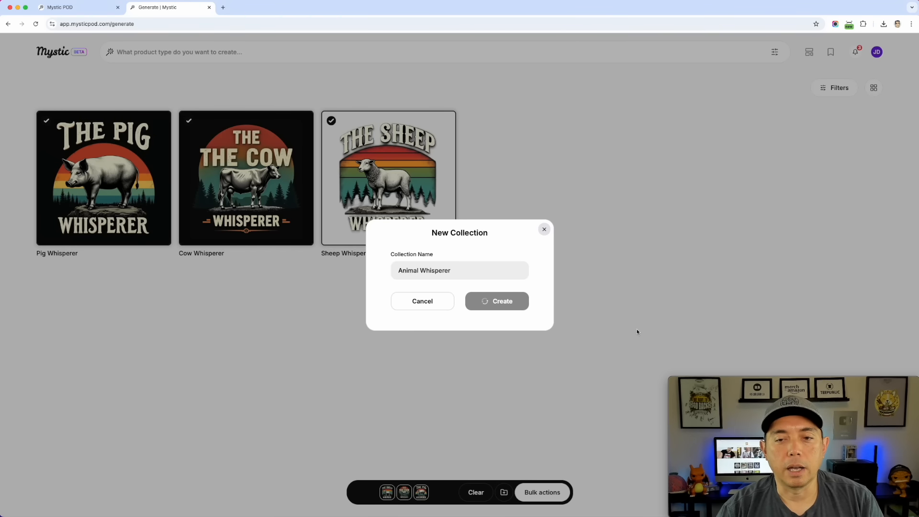
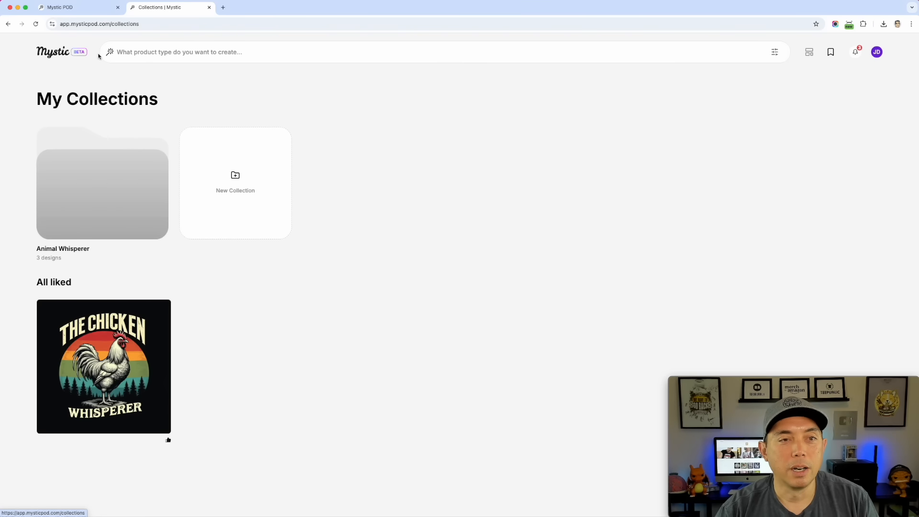
Step: Open the design templates page and enter the T-shirt prompt "A corgi eating ramen"
{"action": "left_click", "coordinate": [809, 52]}
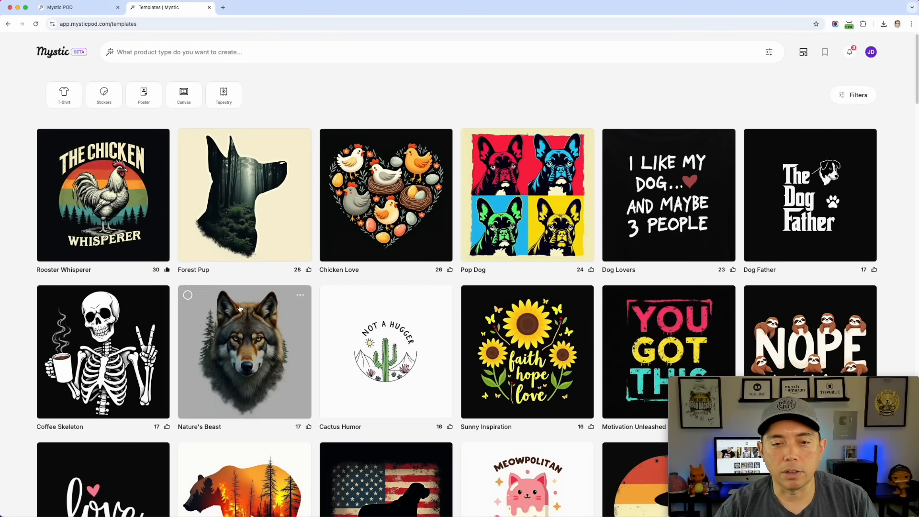
{"action": "left_click", "coordinate": [125, 51]}
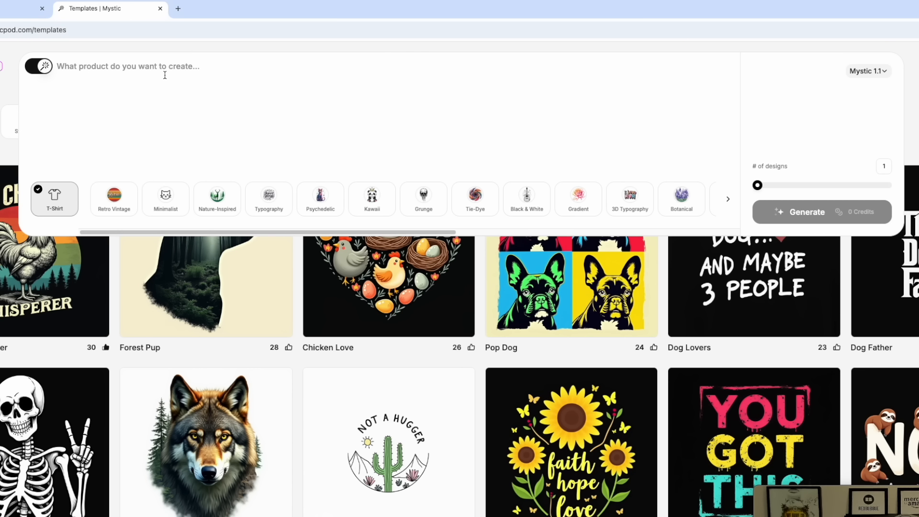
{"action": "type", "text": "C"}
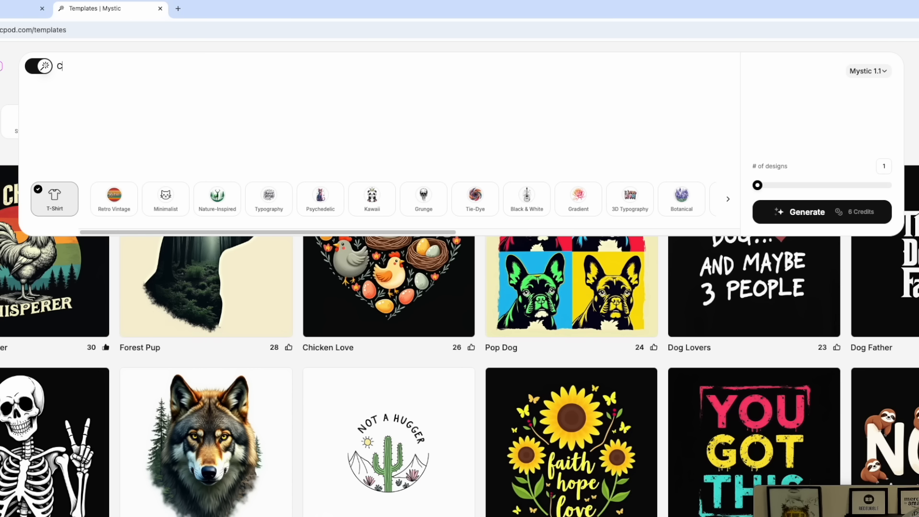
{"action": "key", "text": "BackSpace"}
{"action": "type", "text": "A corgi eating ramen"}
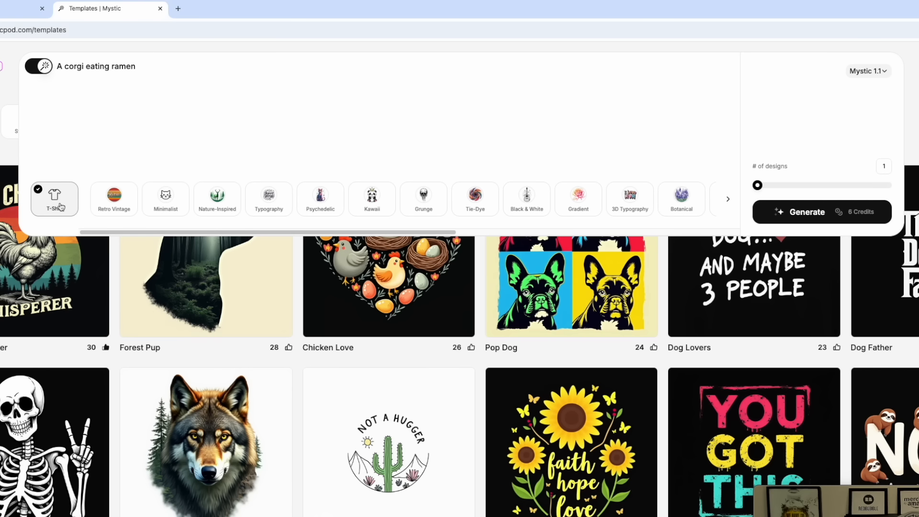
Step: Choose the Kawaii style for the corgi T-shirt design, trying Retro Vintage as an alternative
{"action": "left_click", "coordinate": [378, 205]}
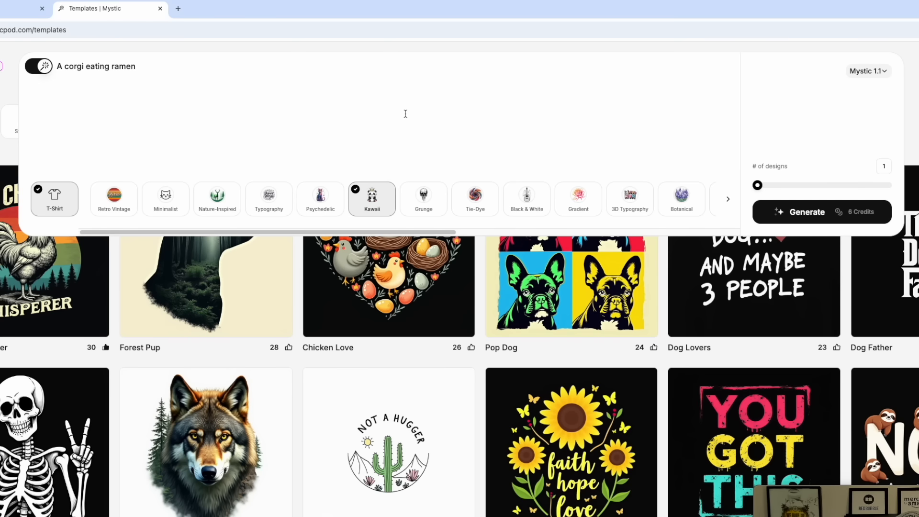
{"action": "left_click", "coordinate": [114, 197]}
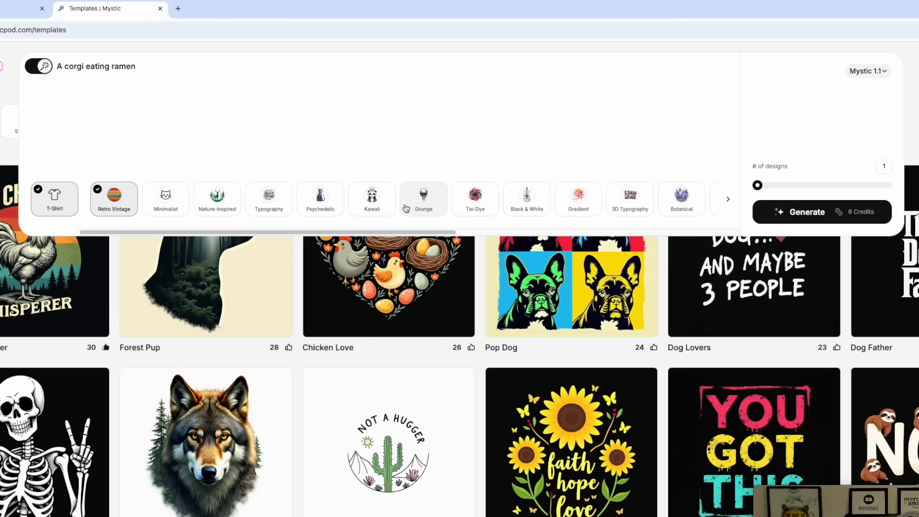
{"action": "left_click", "coordinate": [372, 199]}
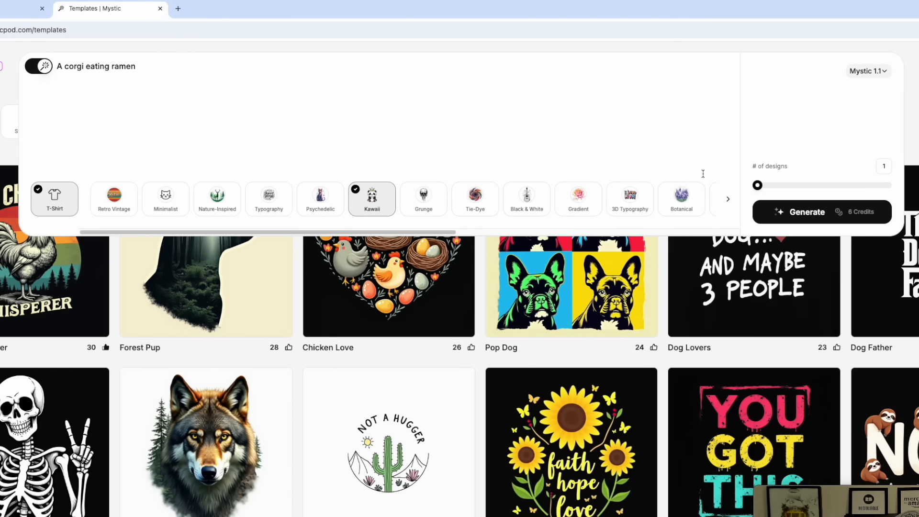
Step: Set the number of designs to 8 and generate the corgi ramen T-shirt designs
{"action": "left_click_drag", "start_coordinate": [760, 187], "coordinate": [767, 186]}
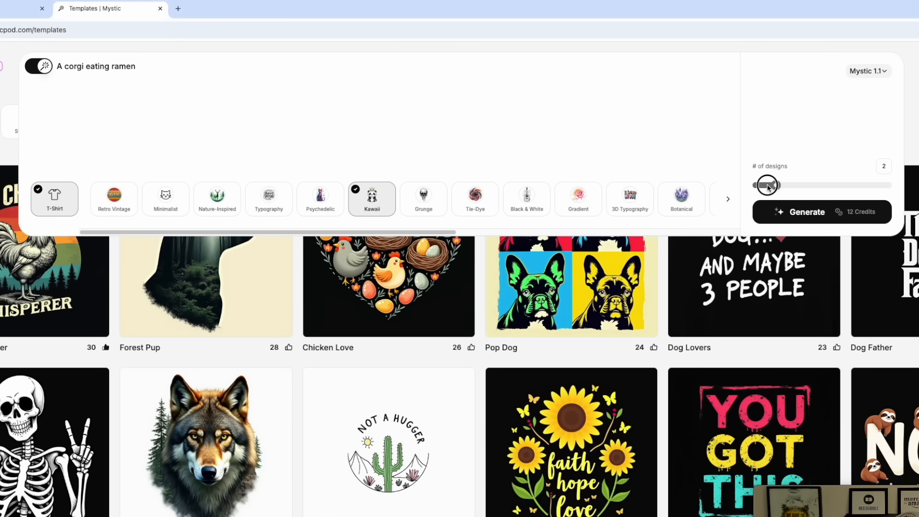
{"action": "left_click_drag", "start_coordinate": [777, 186], "coordinate": [887, 186]}
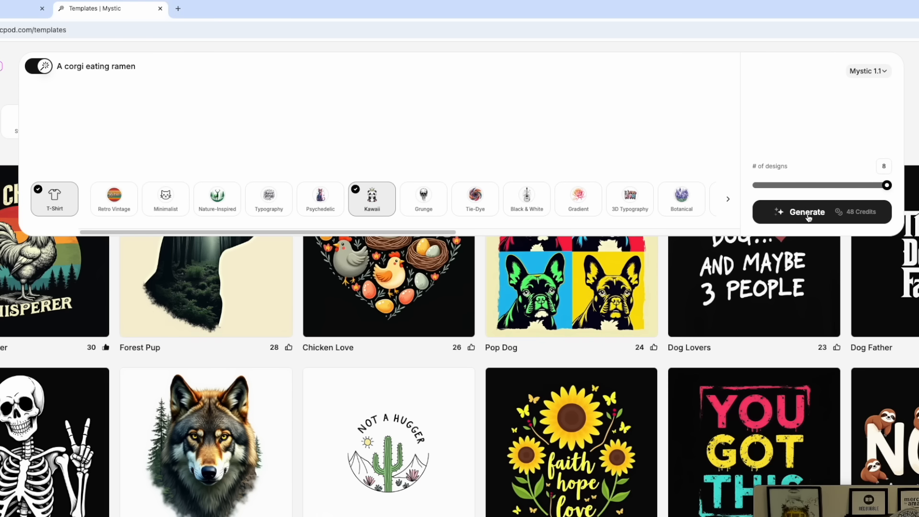
{"action": "left_click", "coordinate": [772, 204]}
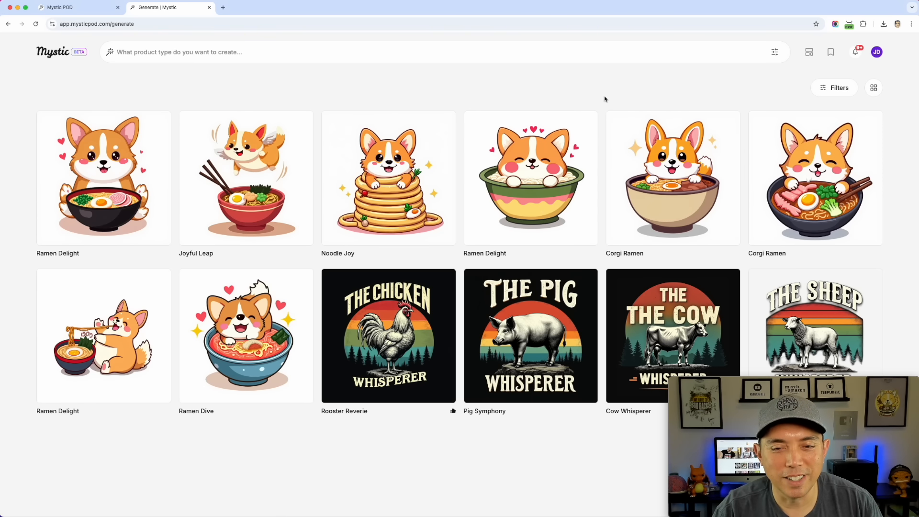
{"action": "mouse_move", "coordinate": [54, 189]}
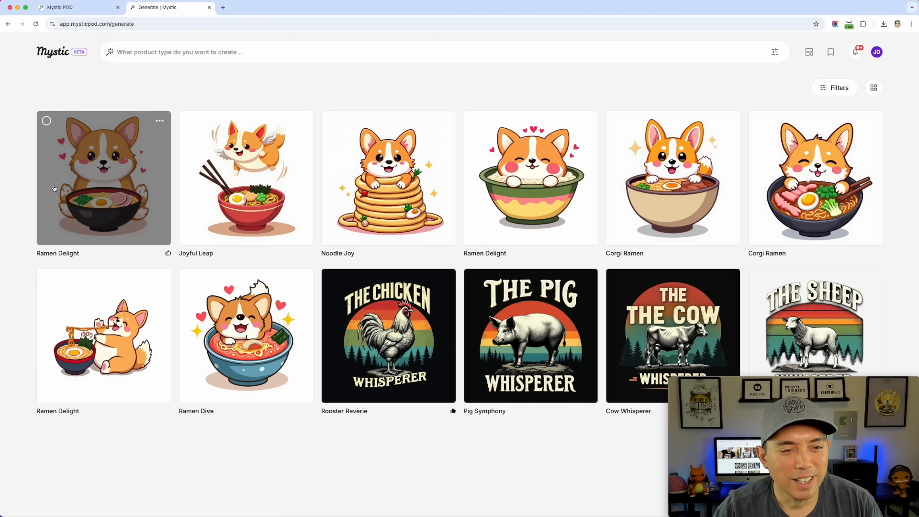
Step: Inspect the first four generated corgi ramen designs one by one at full size, returning to the gallery each time
{"action": "left_click", "coordinate": [93, 167]}
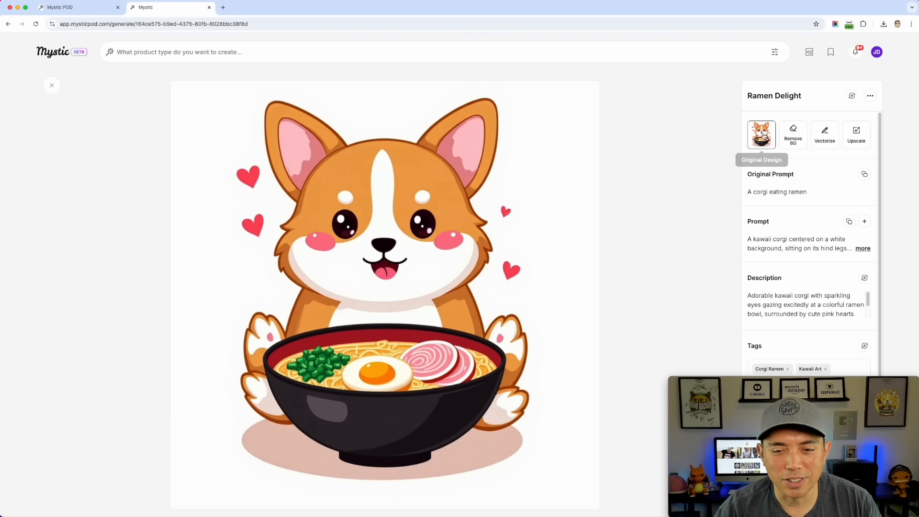
{"action": "left_click", "coordinate": [52, 85]}
{"action": "left_click", "coordinate": [284, 178]}
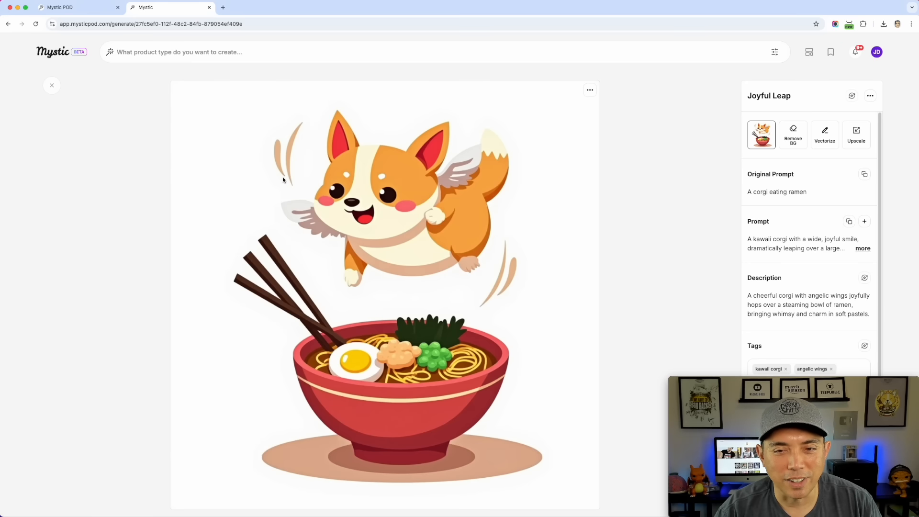
{"action": "left_click", "coordinate": [52, 85]}
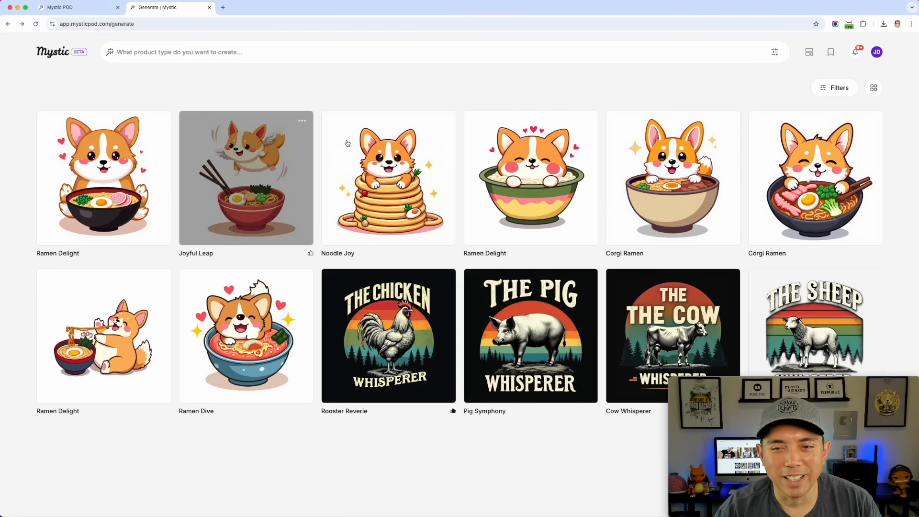
{"action": "left_click", "coordinate": [389, 167]}
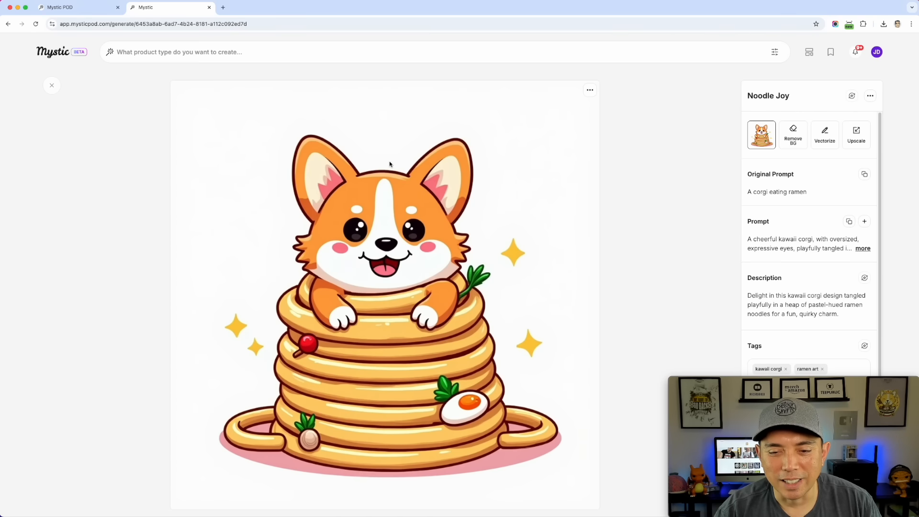
{"action": "left_click", "coordinate": [52, 86]}
{"action": "left_click", "coordinate": [536, 170]}
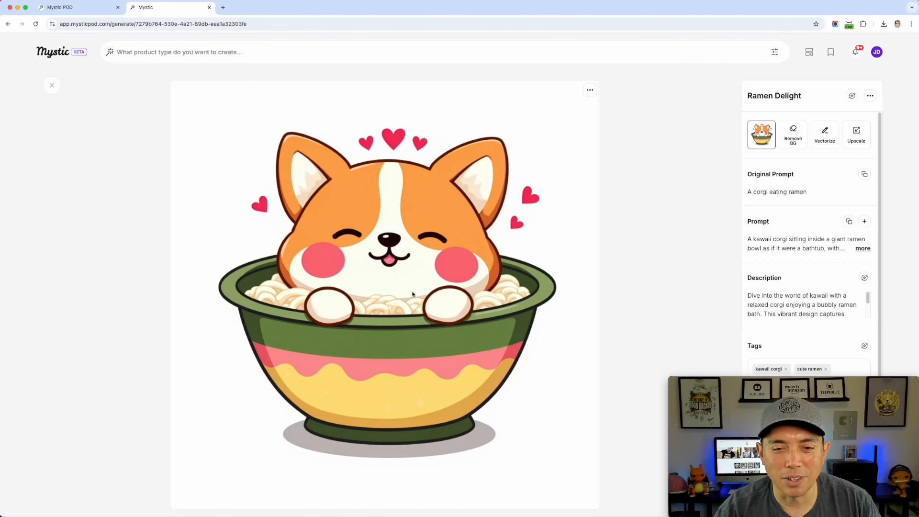
{"action": "left_click", "coordinate": [51, 84]}
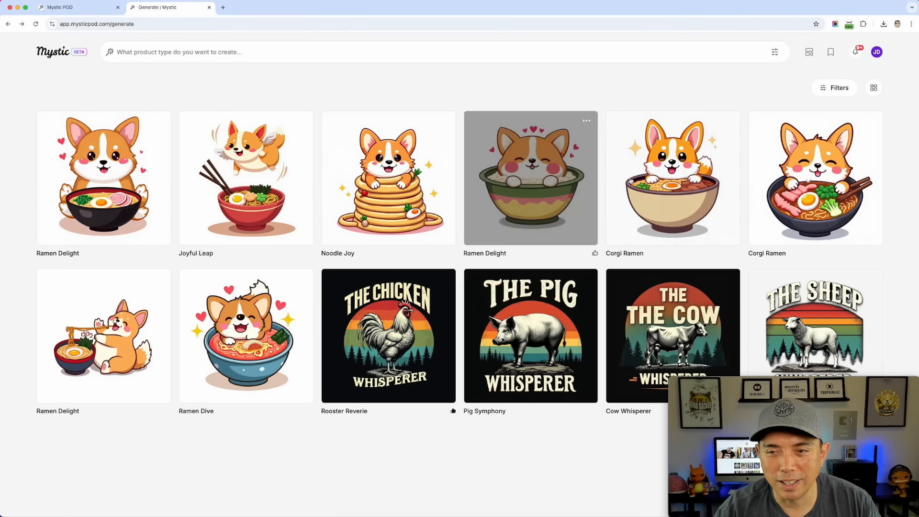
Step: Inspect the remaining four corgi ramen designs at full size, ending with Ramen Dive, and return to the gallery
{"action": "left_click", "coordinate": [615, 221]}
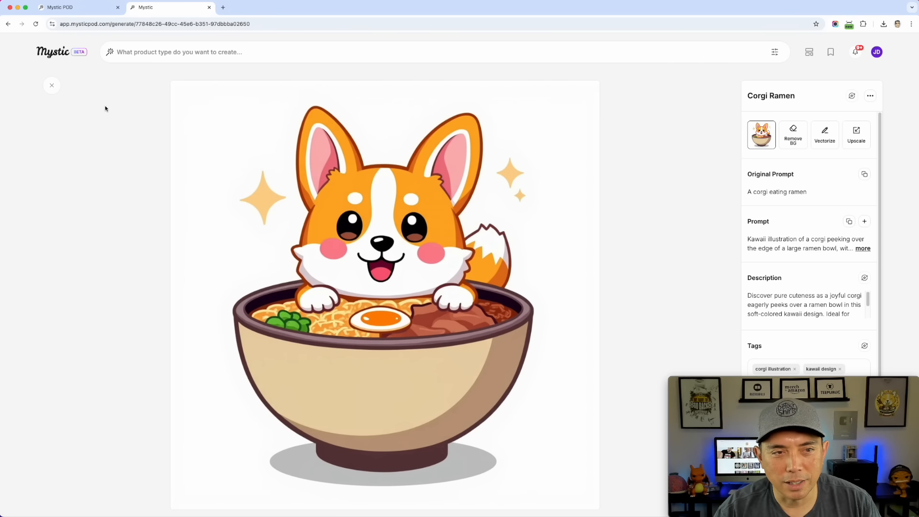
{"action": "left_click", "coordinate": [52, 86]}
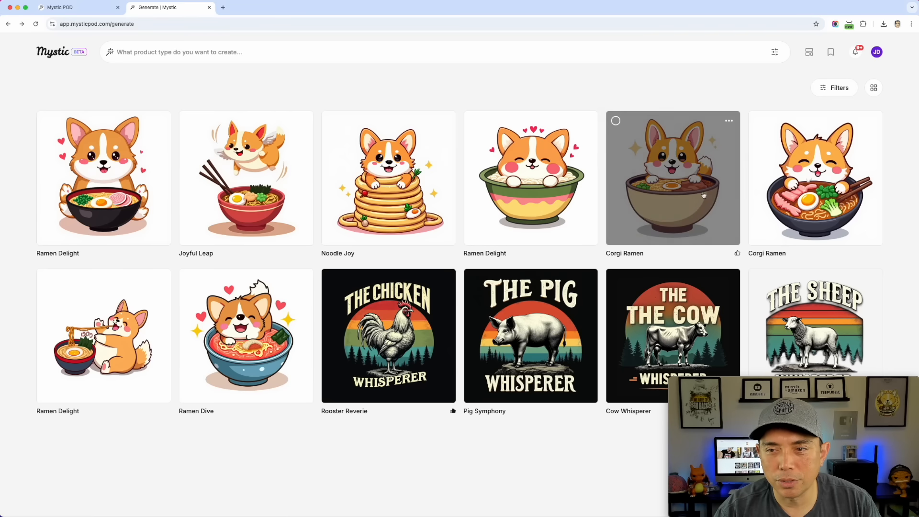
{"action": "left_click", "coordinate": [818, 205]}
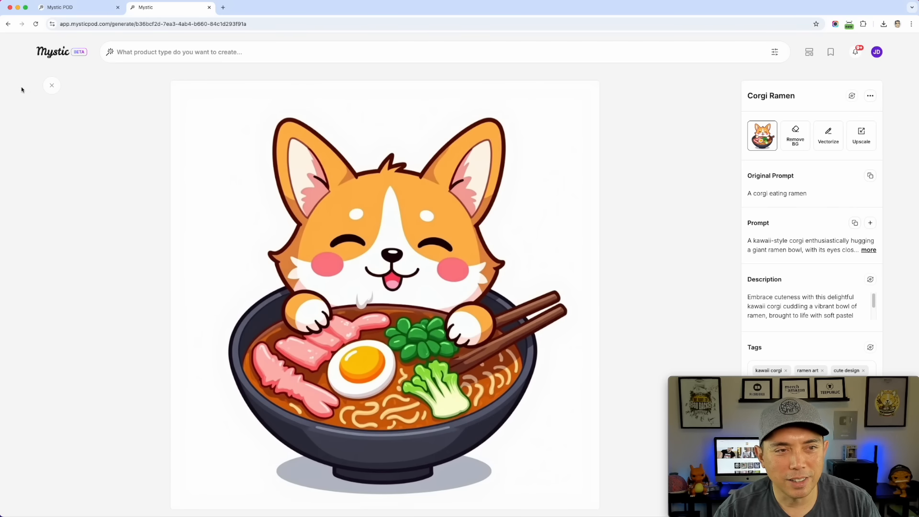
{"action": "left_click", "coordinate": [50, 86]}
{"action": "left_click", "coordinate": [102, 332]}
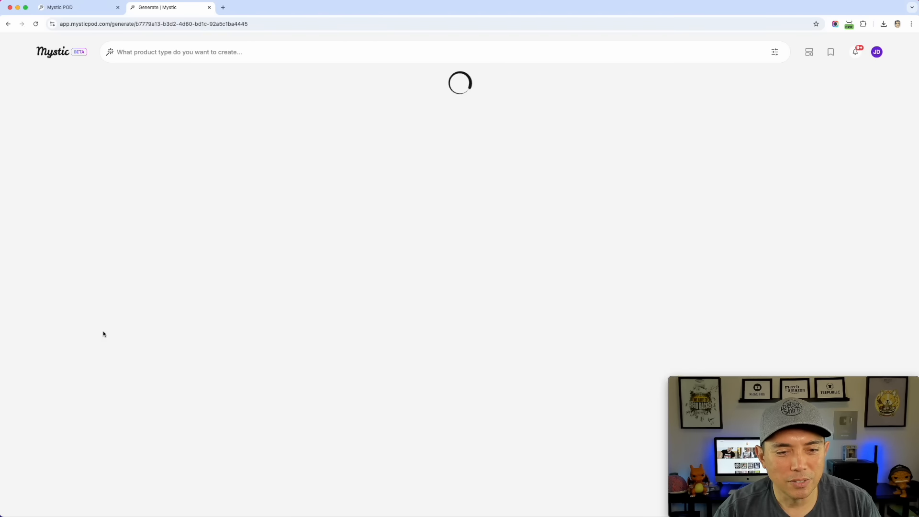
{"action": "left_click", "coordinate": [51, 85]}
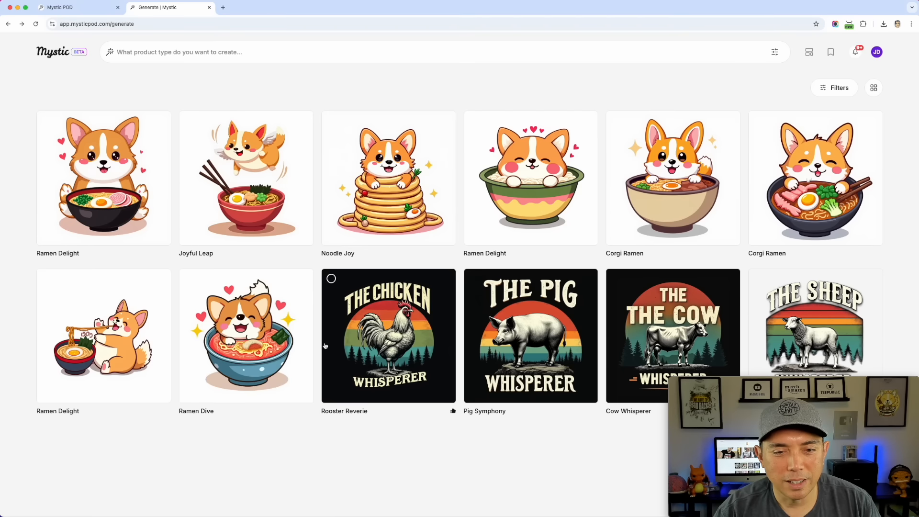
{"action": "left_click", "coordinate": [339, 271]}
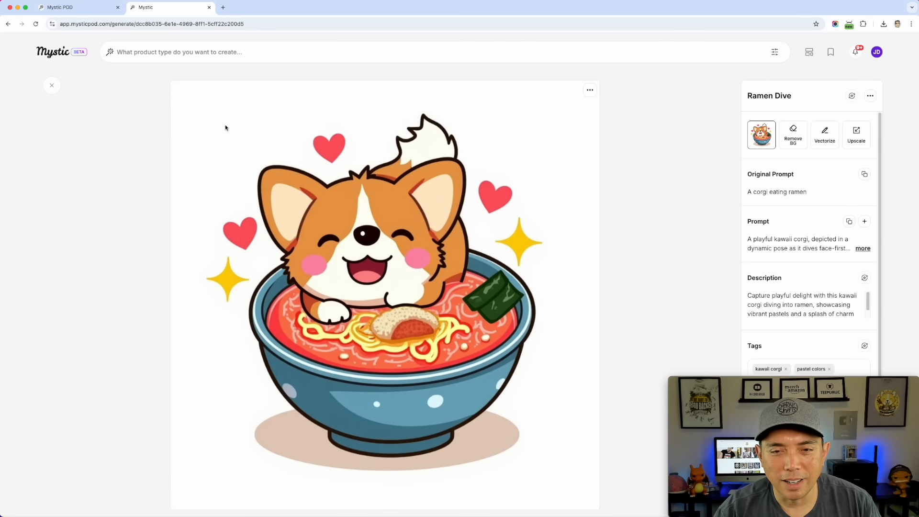
{"action": "left_click", "coordinate": [52, 85]}
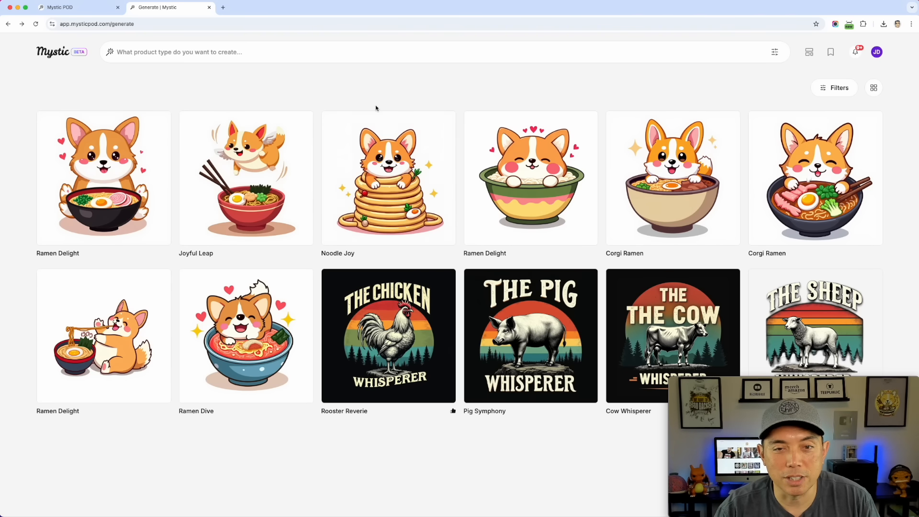
Step: Select the Noodle Joy, noodle-slurping Ramen Delight and Ramen Dive designs and delete all three in bulk
{"action": "mouse_move", "coordinate": [331, 121]}
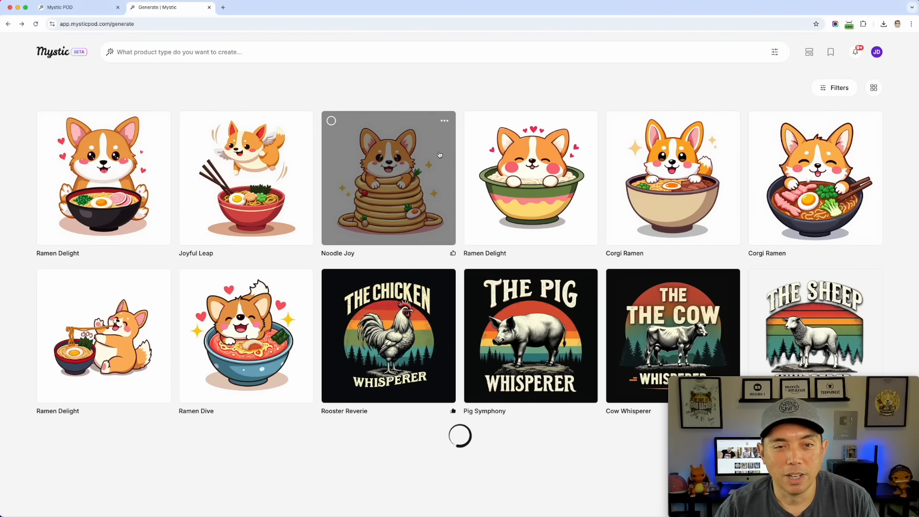
{"action": "left_click", "coordinate": [332, 121]}
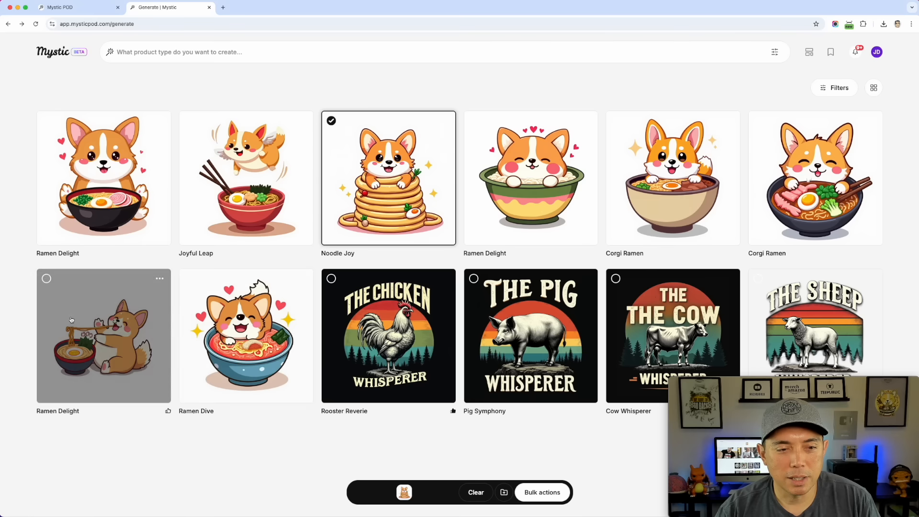
{"action": "left_click", "coordinate": [46, 279]}
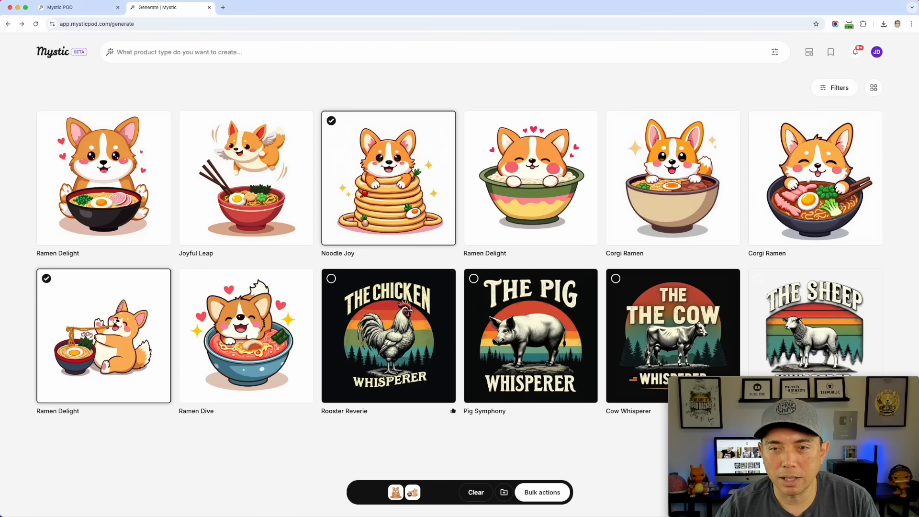
{"action": "left_click", "coordinate": [189, 278]}
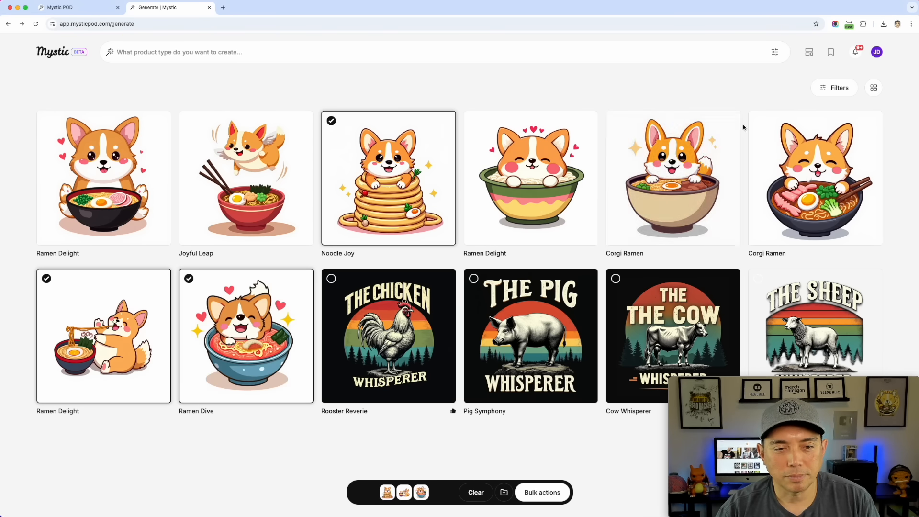
{"action": "left_click", "coordinate": [544, 500]}
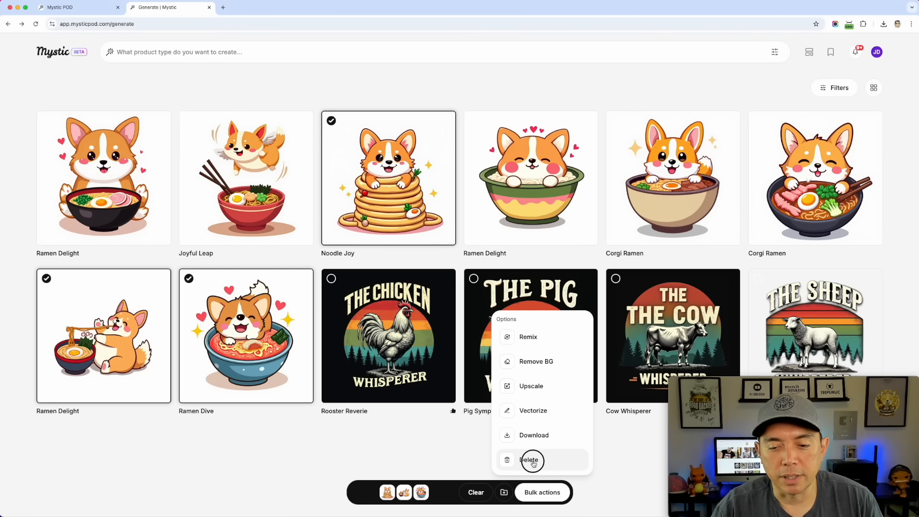
{"action": "left_click", "coordinate": [529, 460]}
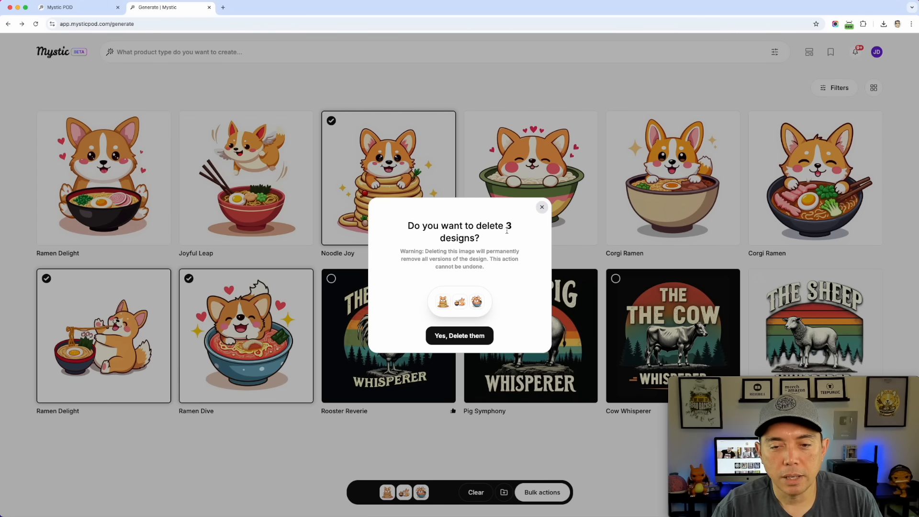
{"action": "left_click", "coordinate": [452, 335]}
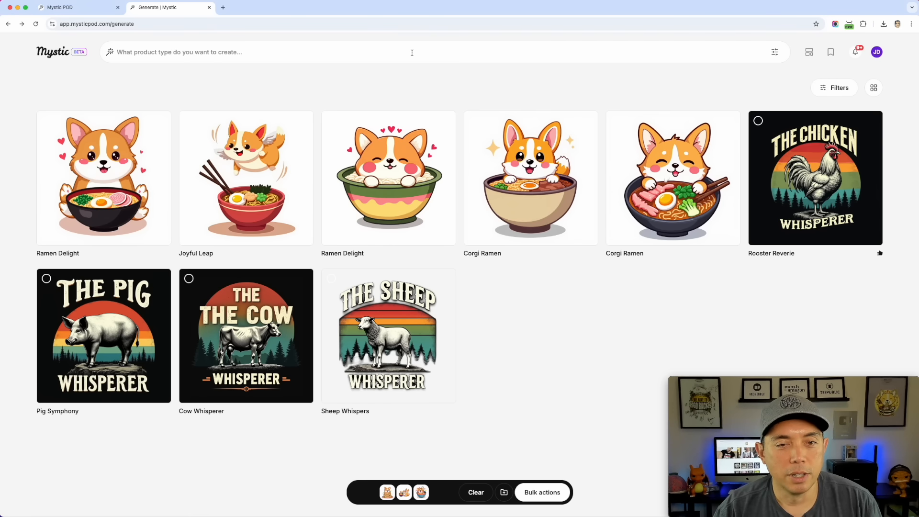
Step: Check the options available for the first Ramen Delight design, and clear the entire design selection
{"action": "left_click", "coordinate": [92, 151]}
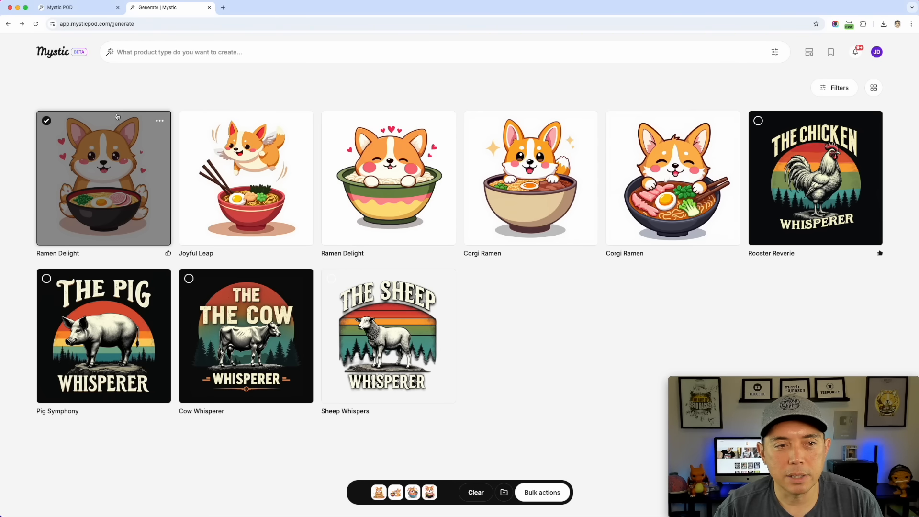
{"action": "left_click", "coordinate": [159, 122]}
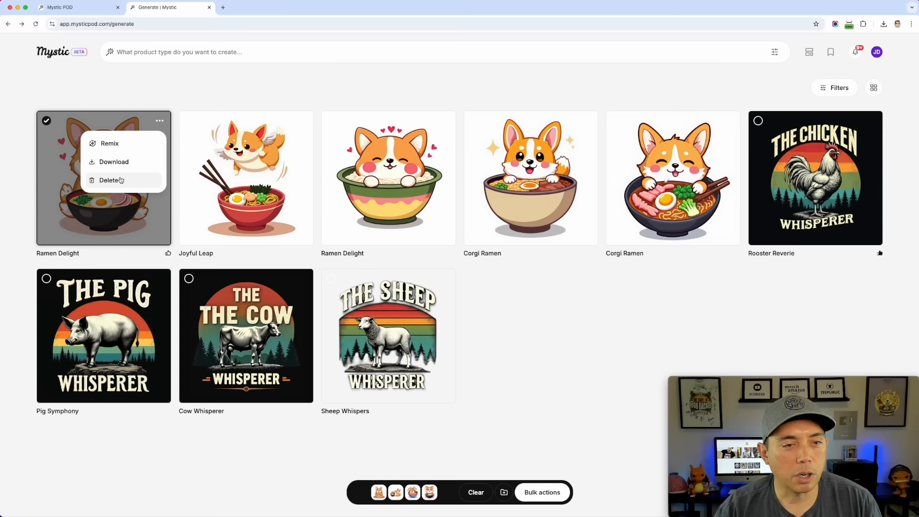
{"action": "left_click", "coordinate": [65, 95]}
{"action": "left_click", "coordinate": [58, 130]}
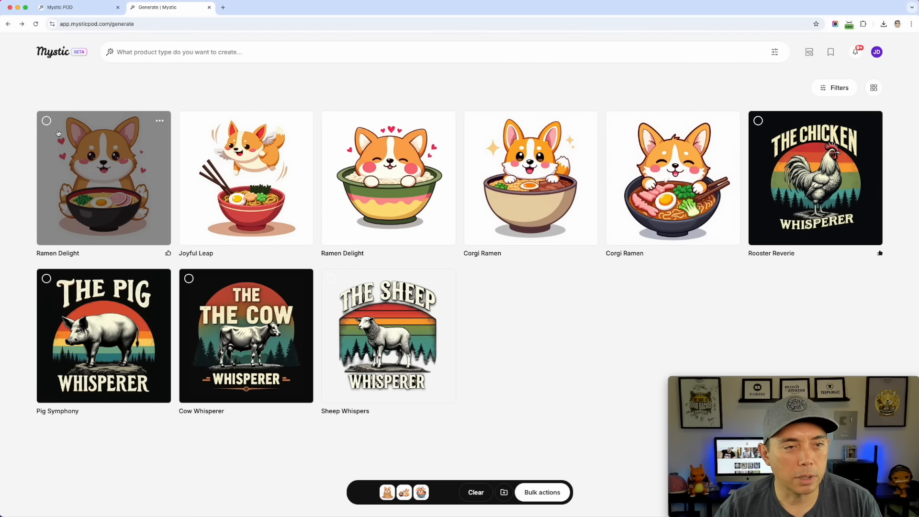
{"action": "left_click", "coordinate": [117, 168]}
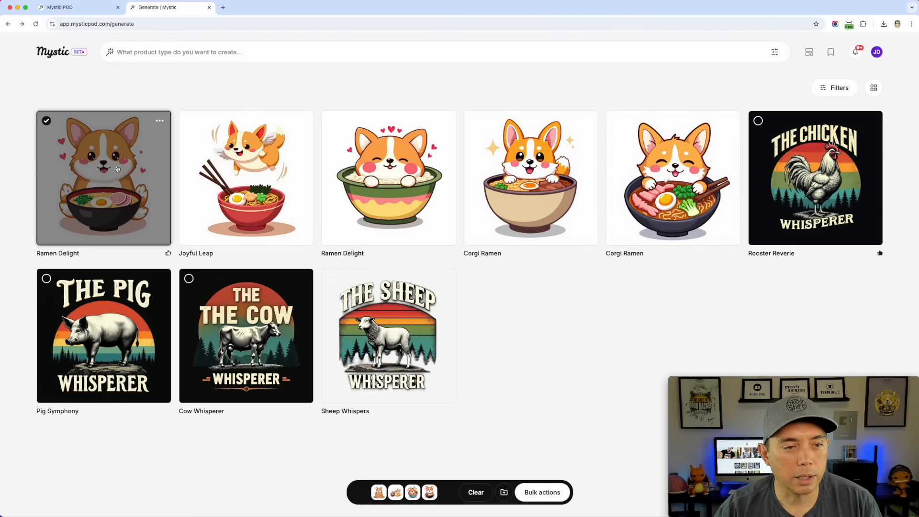
{"action": "left_click", "coordinate": [474, 493]}
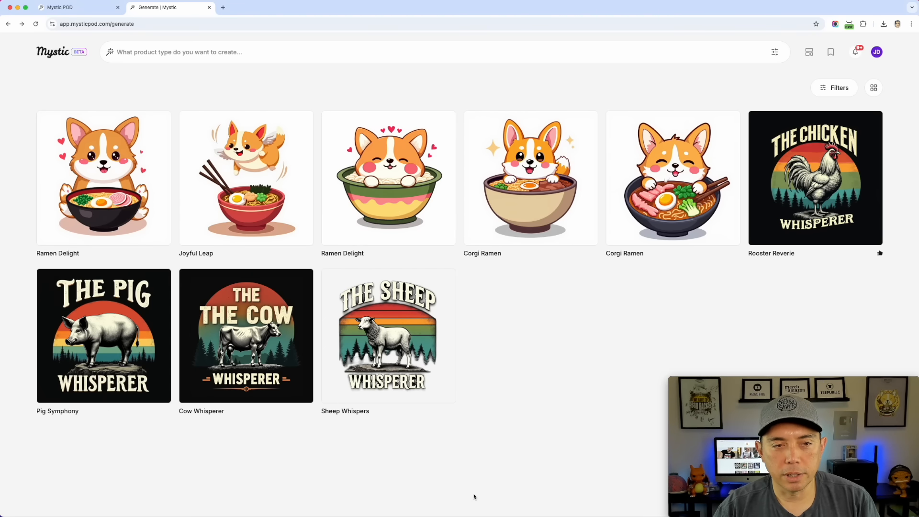
Step: Open the Ramen Delight design with the black bowl, expand its full prompt and read the prompt and description
{"action": "left_click", "coordinate": [135, 193]}
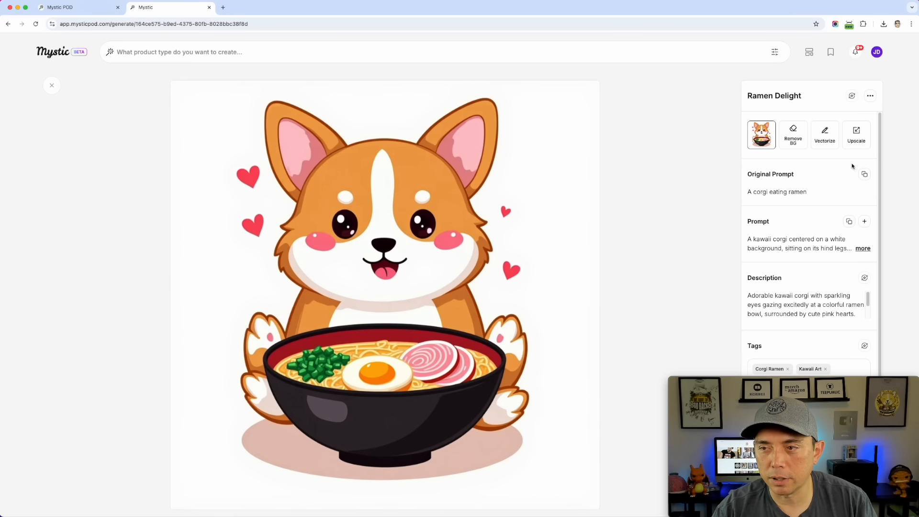
{"action": "scroll", "coordinate": [829, 205], "scroll_direction": "down", "scroll_amount": 1}
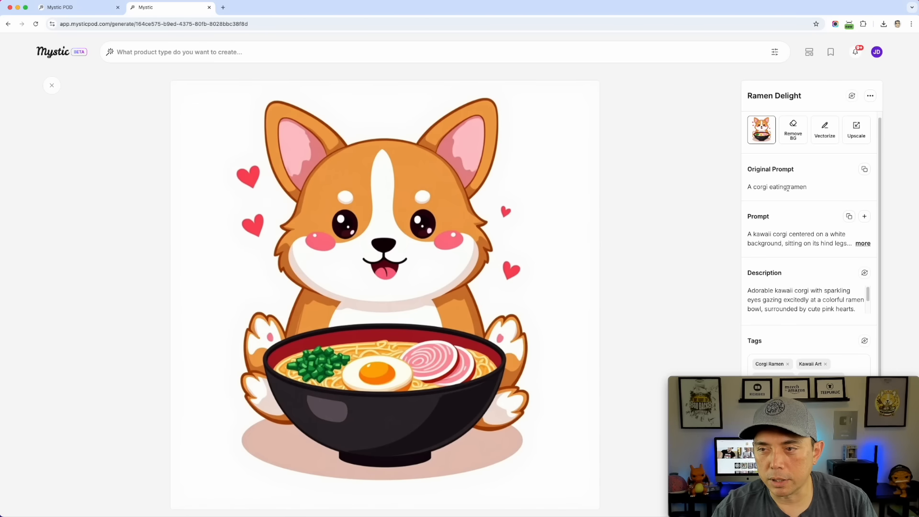
{"action": "scroll", "coordinate": [815, 228], "scroll_direction": "down", "scroll_amount": 1}
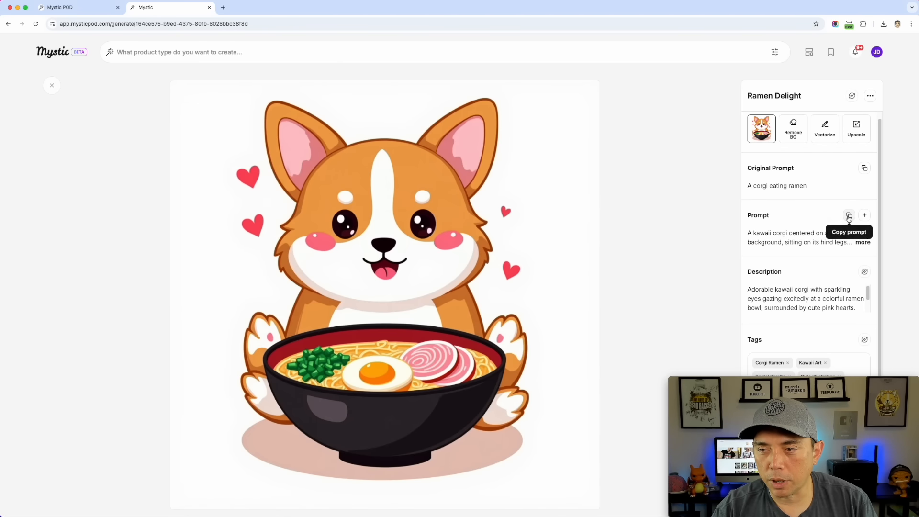
{"action": "left_click", "coordinate": [863, 242]}
{"action": "scroll", "coordinate": [814, 269], "scroll_direction": "down", "scroll_amount": 4}
{"action": "scroll", "coordinate": [795, 240], "scroll_direction": "up", "scroll_amount": 2}
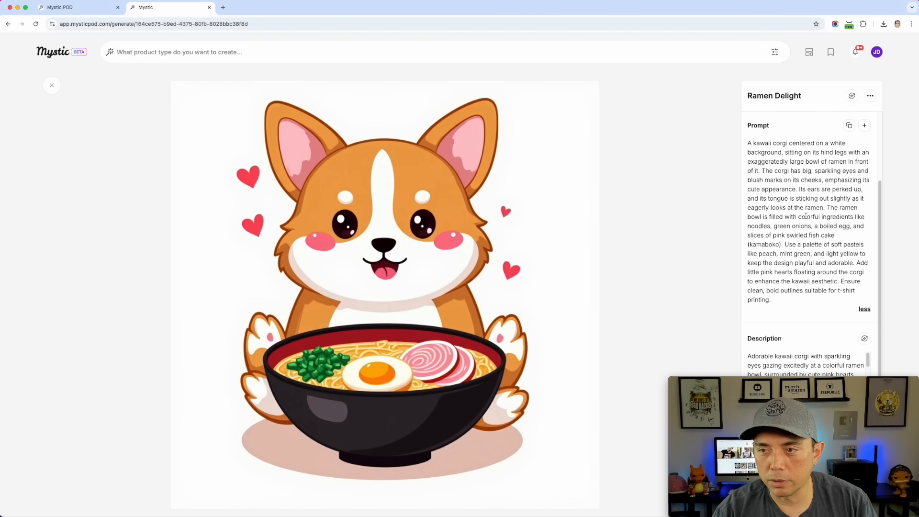
{"action": "scroll", "coordinate": [789, 232], "scroll_direction": "down", "scroll_amount": 3}
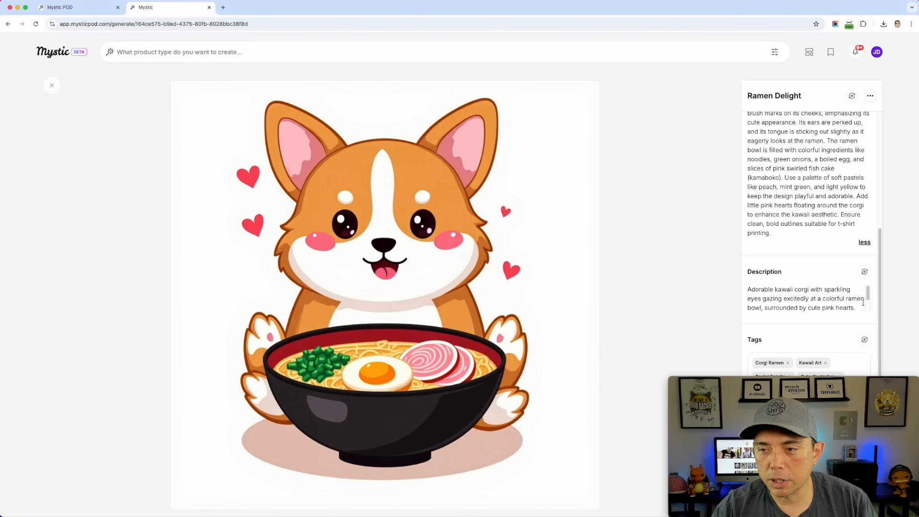
{"action": "mouse_move", "coordinate": [868, 296]}
{"action": "left_mouse_down"}
{"action": "mouse_move", "coordinate": [873, 315]}
{"action": "mouse_move", "coordinate": [868, 289]}
{"action": "left_mouse_up"}
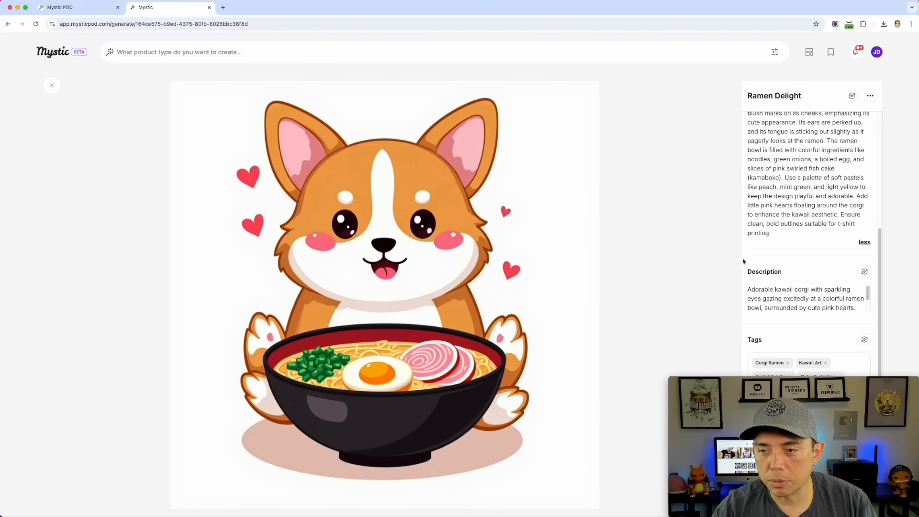
Step: Examine the Ramen Delight design's tags, product details and available actions, and return to the start of its details
{"action": "left_click_drag", "start_coordinate": [895, 380], "coordinate": [228, 381]}
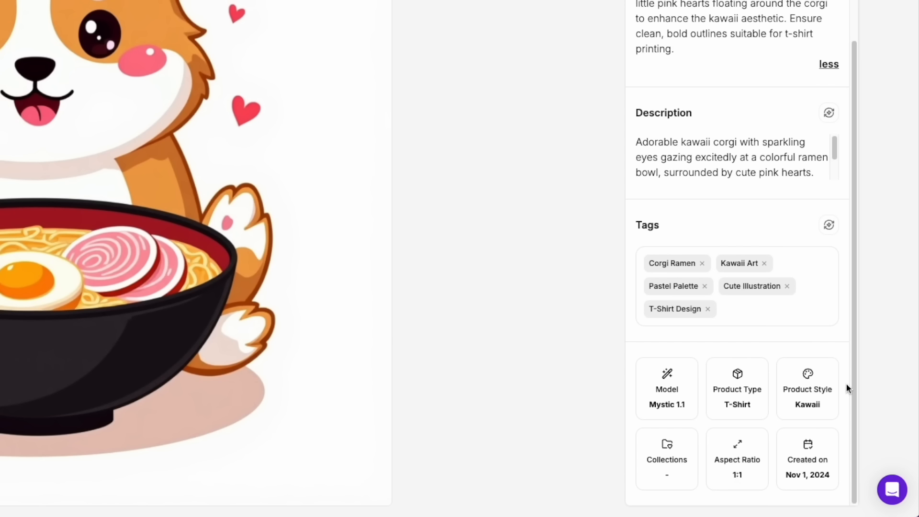
{"action": "scroll", "coordinate": [822, 274], "scroll_direction": "up", "scroll_amount": 4}
{"action": "scroll", "coordinate": [822, 274], "scroll_direction": "down", "scroll_amount": 4}
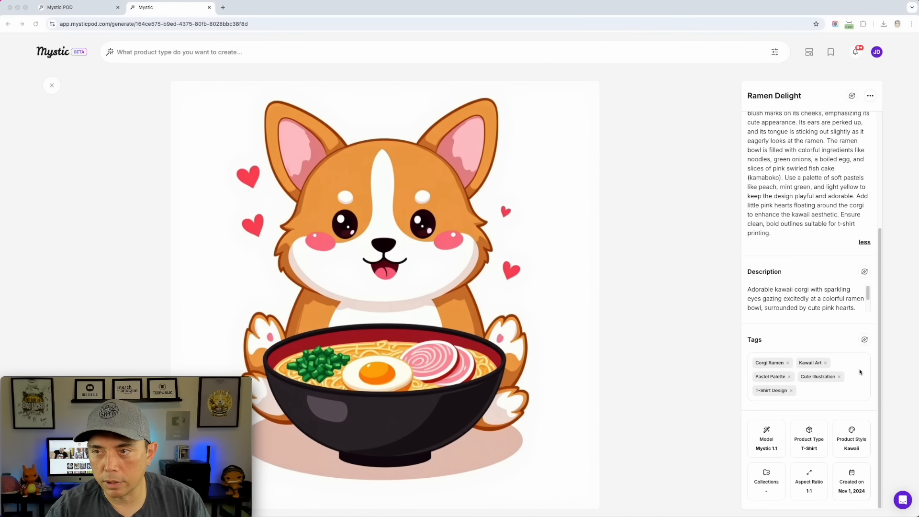
{"action": "left_click", "coordinate": [870, 98]}
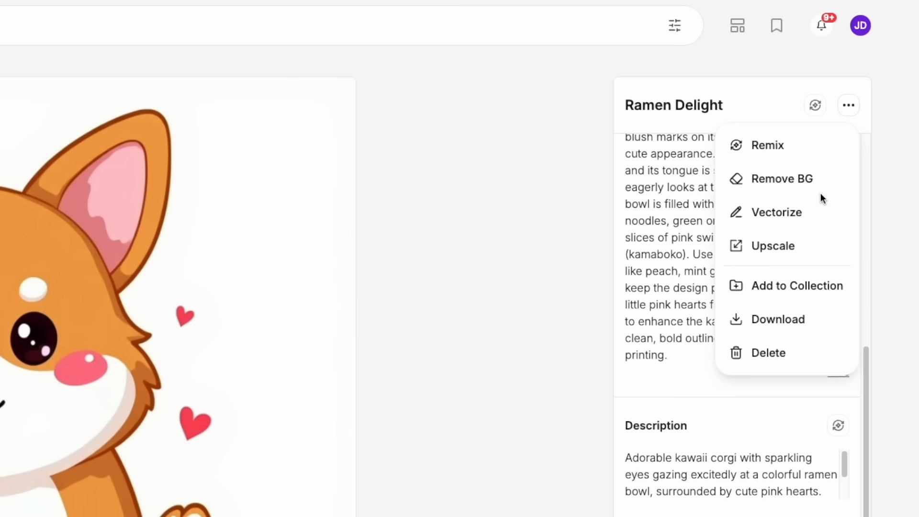
{"action": "left_click", "coordinate": [850, 110]}
{"action": "scroll", "coordinate": [801, 400], "scroll_direction": "up", "scroll_amount": 5}
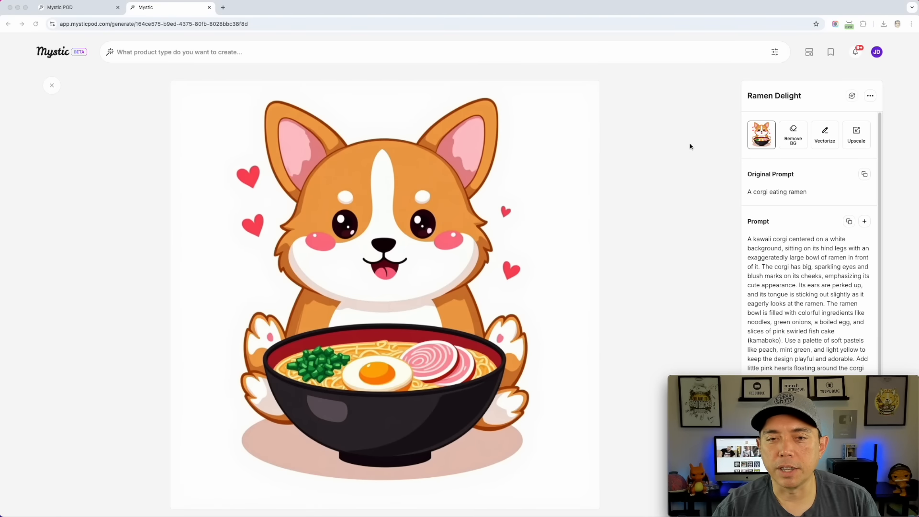
Step: Vectorize the Ramen Delight design and confirm the request
{"action": "left_click", "coordinate": [826, 131]}
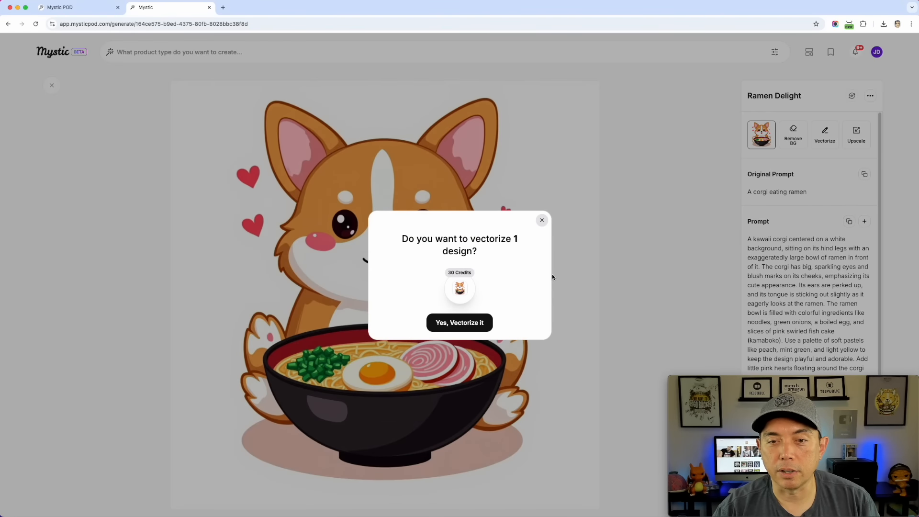
{"action": "left_click", "coordinate": [474, 321]}
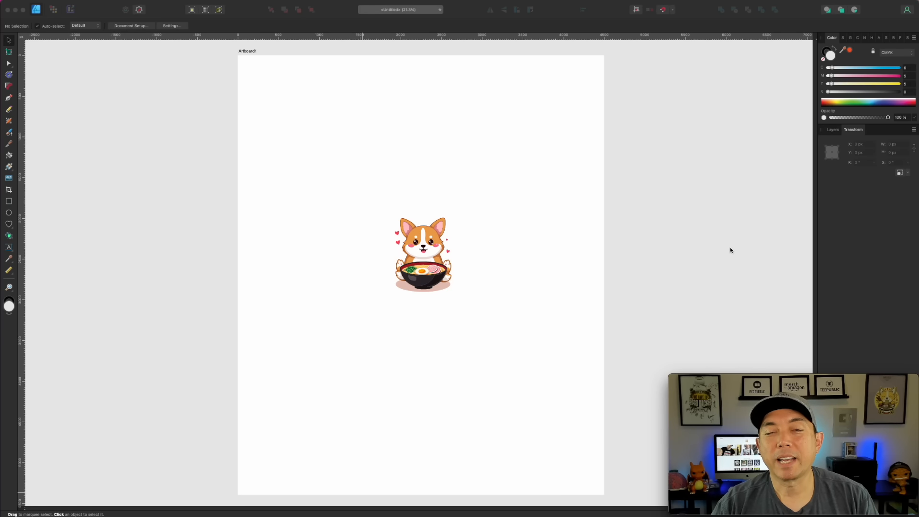
Step: Switch to Affinity Designer, select the vectorized corgi's white background and inspect the artwork up close and at full view
{"action": "left_click", "coordinate": [435, 250]}
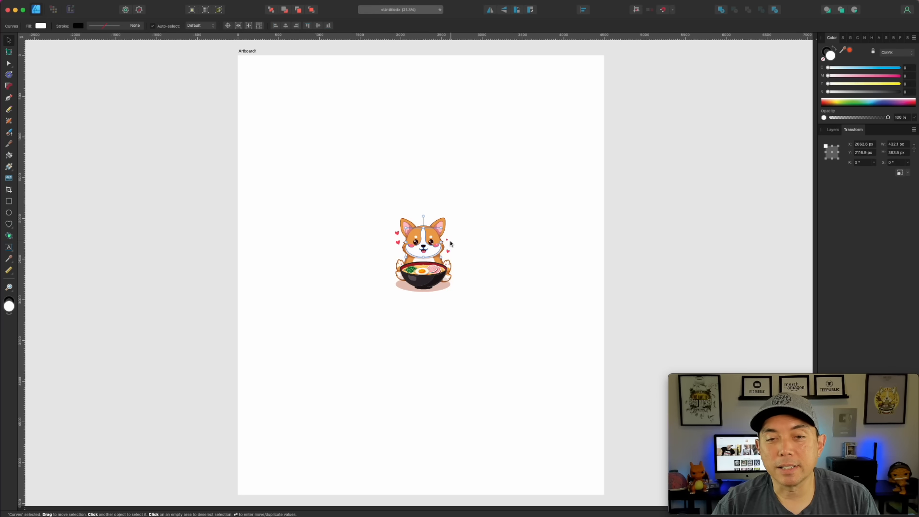
{"action": "scroll", "coordinate": [482, 234], "scroll_direction": "up", "scroll_amount": 5}
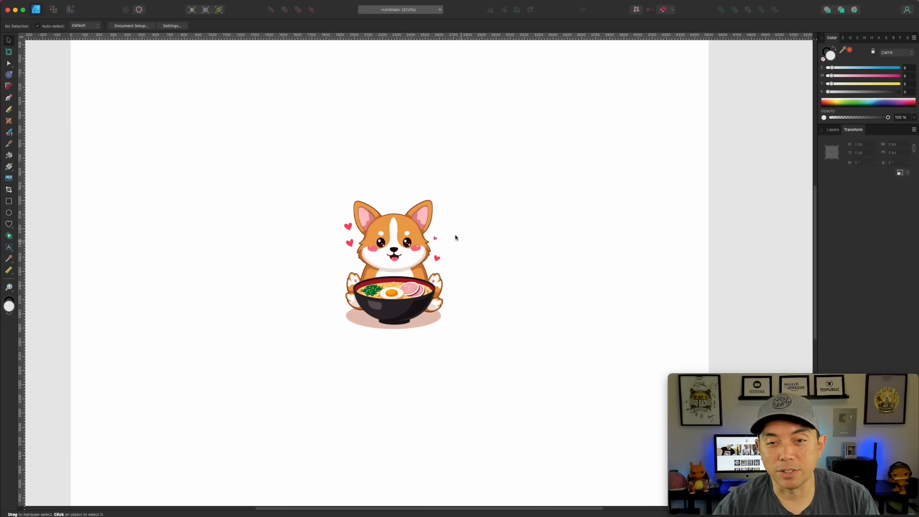
{"action": "scroll", "coordinate": [542, 294], "scroll_direction": "down", "scroll_amount": 4}
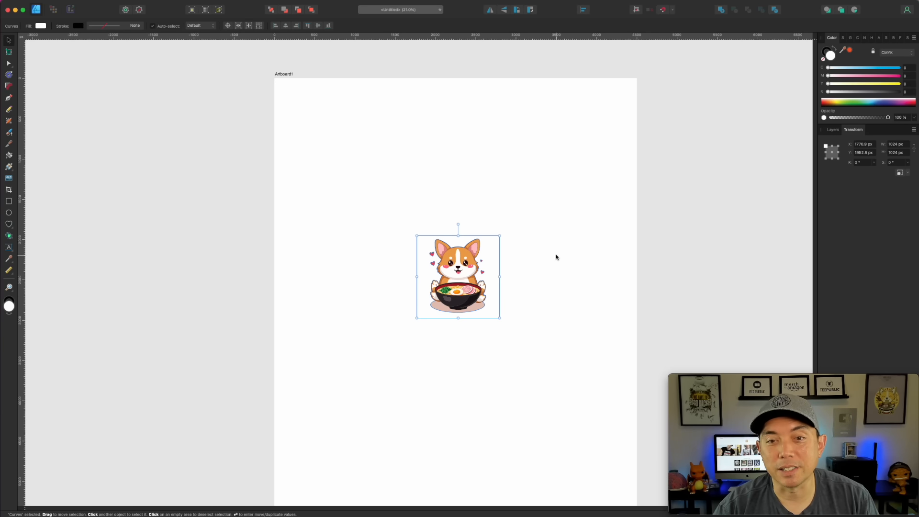
{"action": "scroll", "coordinate": [485, 268], "scroll_direction": "up", "scroll_amount": 8}
{"action": "scroll", "coordinate": [485, 274], "scroll_direction": "up", "scroll_amount": 4}
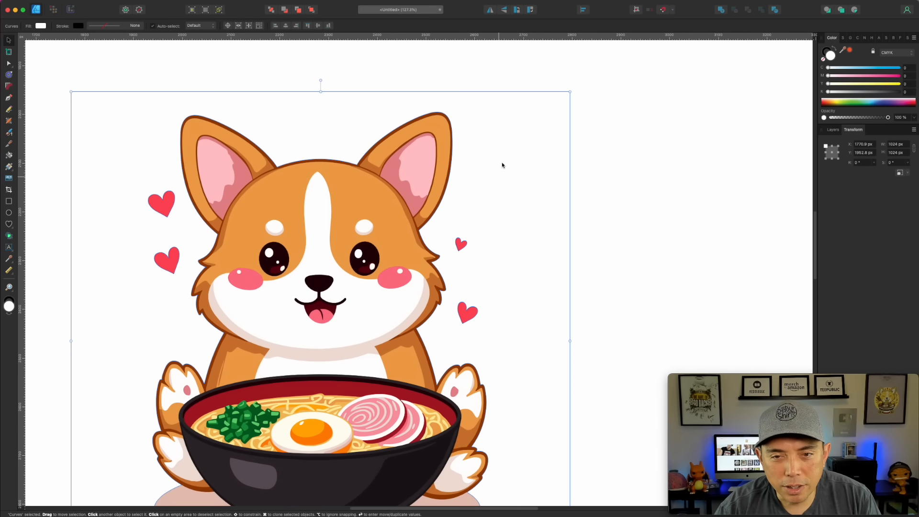
{"action": "scroll", "coordinate": [542, 254], "scroll_direction": "down", "scroll_amount": 10}
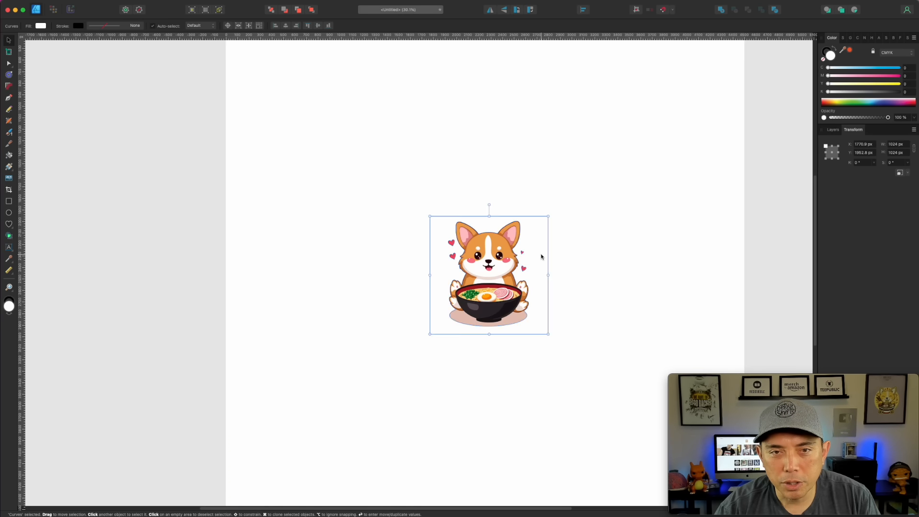
Step: Fill the artboard with 100% black to expose the white square behind the corgi
{"action": "left_click", "coordinate": [306, 42]}
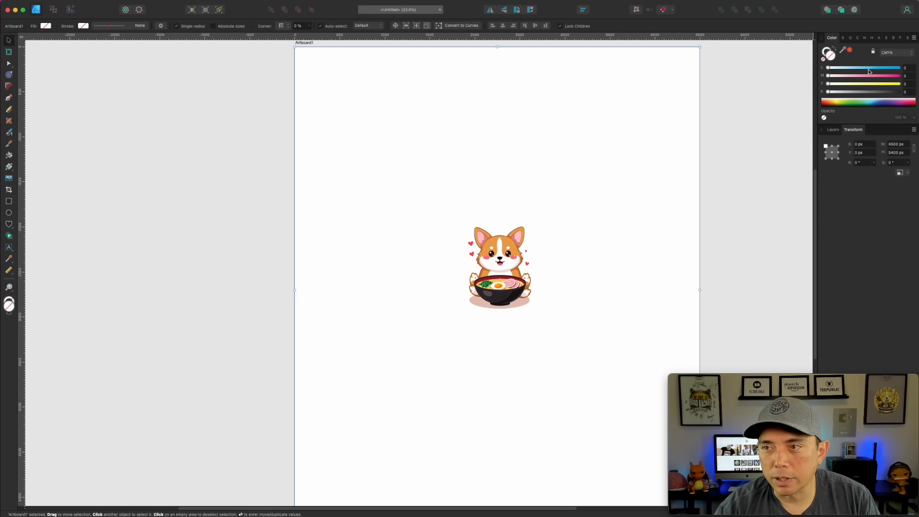
{"action": "left_click_drag", "start_coordinate": [897, 93], "coordinate": [901, 92]}
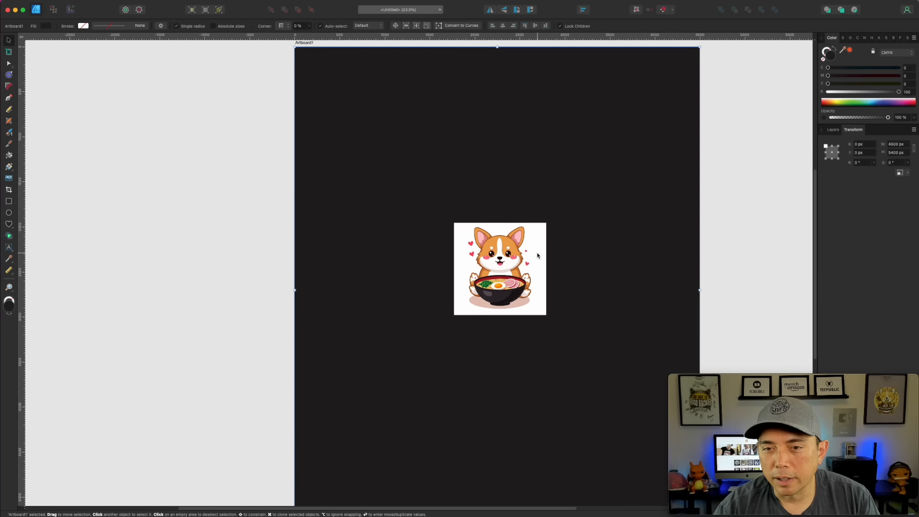
{"action": "scroll", "coordinate": [598, 268], "scroll_direction": "up", "scroll_amount": 2}
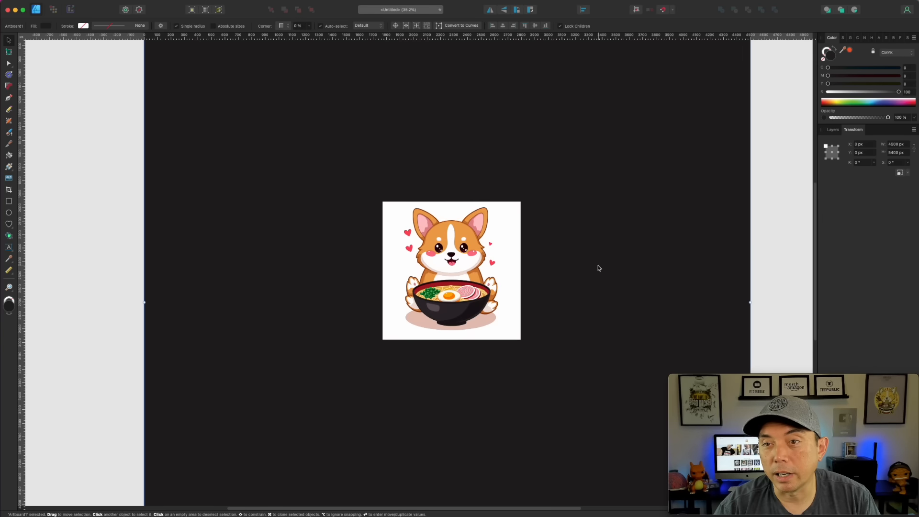
{"action": "scroll", "coordinate": [599, 268], "scroll_direction": "down", "scroll_amount": 3}
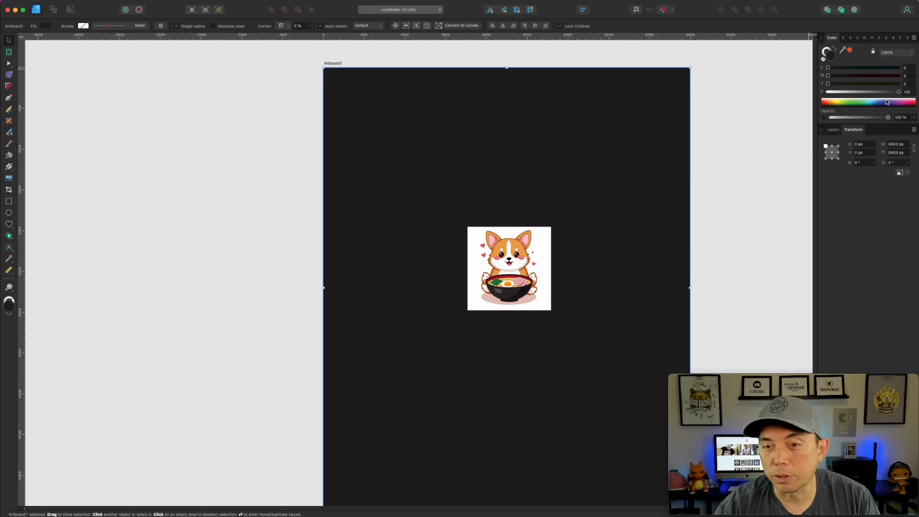
{"action": "scroll", "coordinate": [646, 261], "scroll_direction": "up", "scroll_amount": 4}
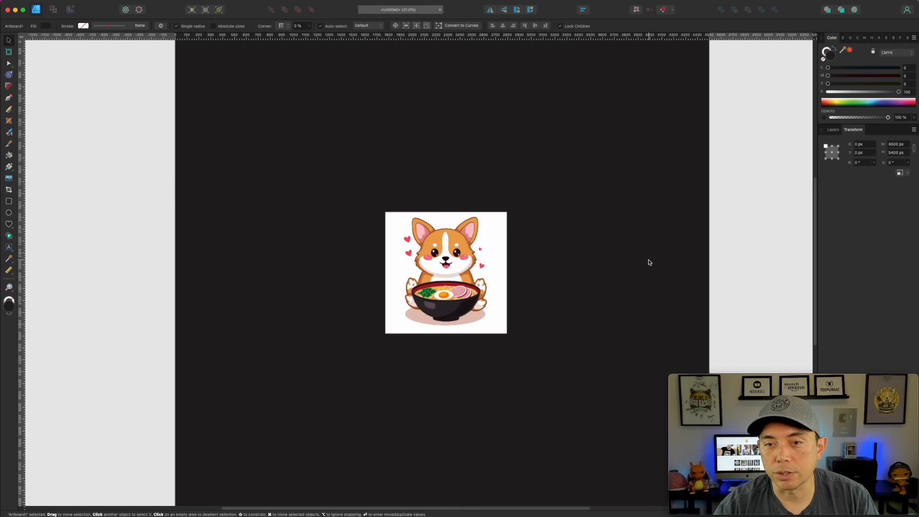
Step: Delete the white background square behind the corgi and check the artwork's edges against the dark artboard
{"action": "left_click", "coordinate": [427, 198]}
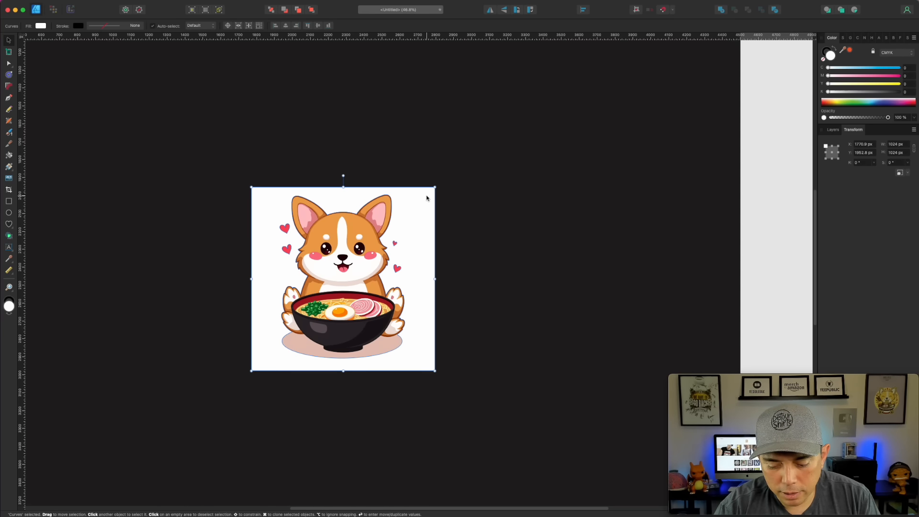
{"action": "key", "text": "Delete"}
{"action": "scroll", "coordinate": [301, 220], "scroll_direction": "up", "scroll_amount": 10}
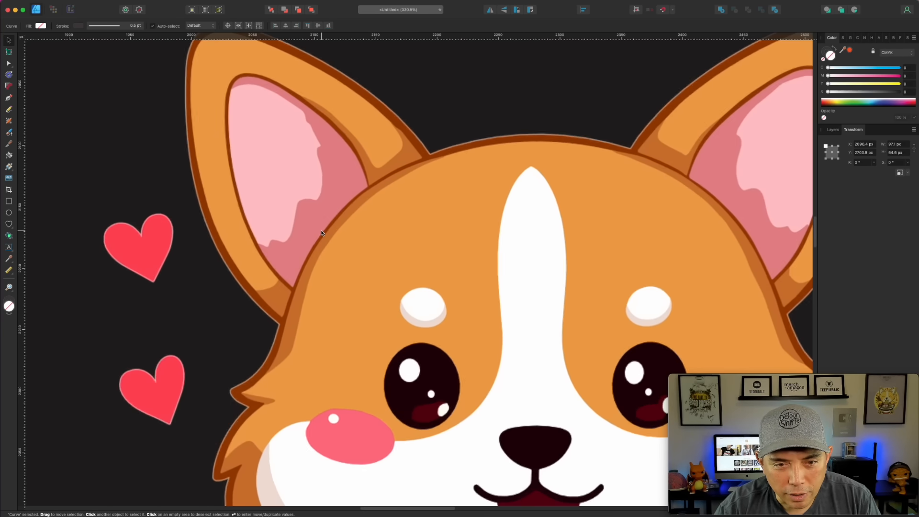
{"action": "scroll", "coordinate": [322, 232], "scroll_direction": "down", "scroll_amount": 10}
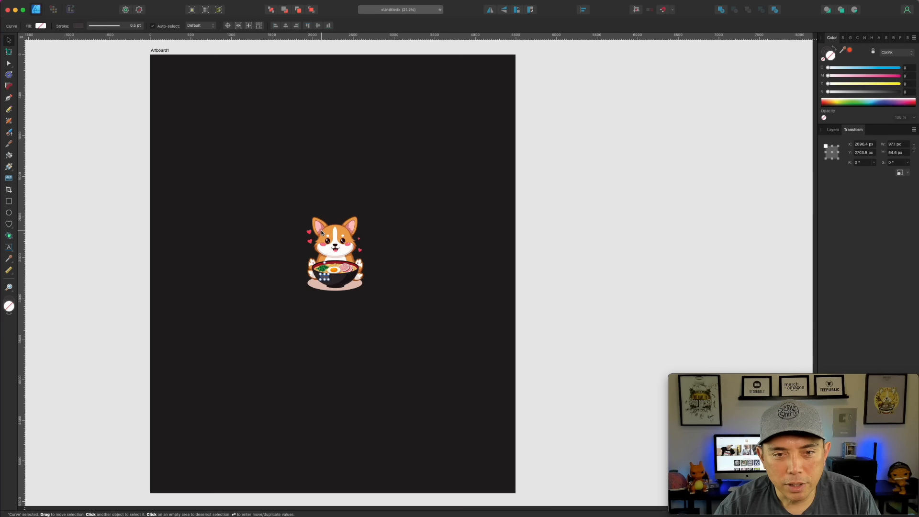
Step: Select all the corgi artwork, enlarge it to nearly fill the artboard, and center it
{"action": "left_click_drag", "start_coordinate": [233, 173], "coordinate": [392, 320]}
{"action": "left_click_drag", "start_coordinate": [364, 290], "coordinate": [507, 422]}
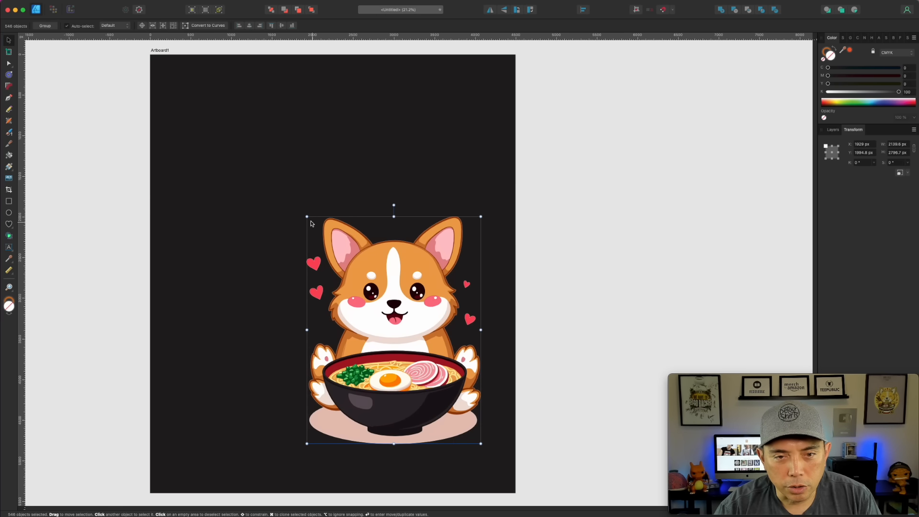
{"action": "left_click_drag", "start_coordinate": [307, 217], "coordinate": [156, 115]}
{"action": "mouse_move", "coordinate": [330, 181]}
{"action": "left_mouse_down"}
{"action": "mouse_move", "coordinate": [314, 186]}
{"action": "mouse_move", "coordinate": [325, 187]}
{"action": "left_mouse_up"}
{"action": "left_click", "coordinate": [659, 148]}
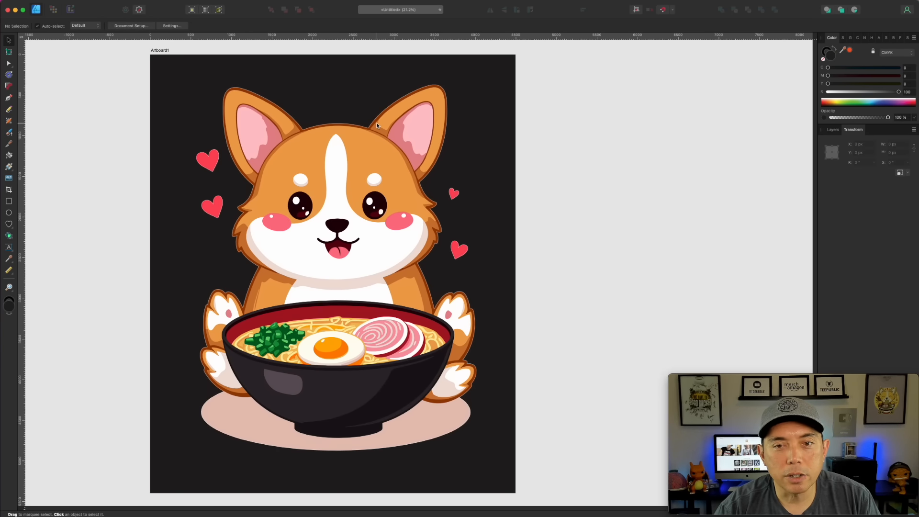
Step: Examine the thin light outlines around the corgi's head and the hearts up close
{"action": "scroll", "coordinate": [418, 174], "scroll_direction": "up", "scroll_amount": 5}
{"action": "scroll", "coordinate": [417, 178], "scroll_direction": "up", "scroll_amount": 6}
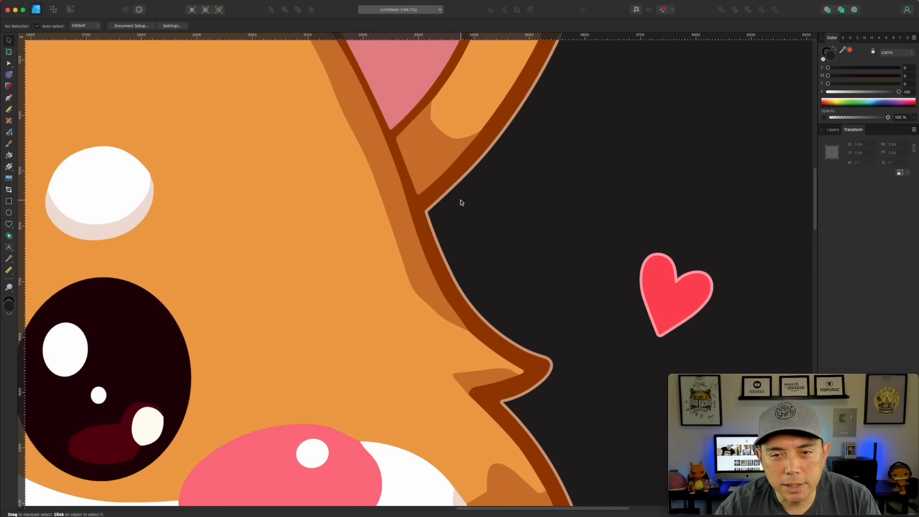
{"action": "left_click", "coordinate": [448, 192]}
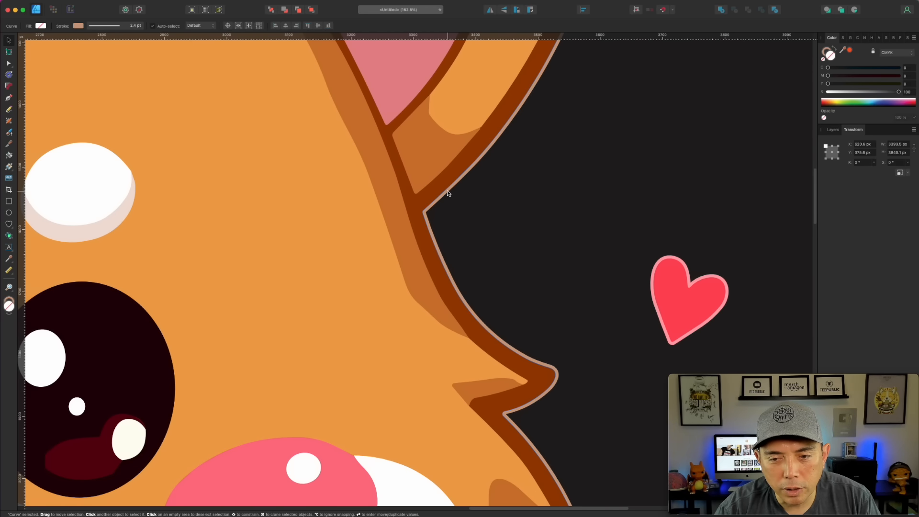
{"action": "scroll", "coordinate": [448, 193], "scroll_direction": "down", "scroll_amount": 9}
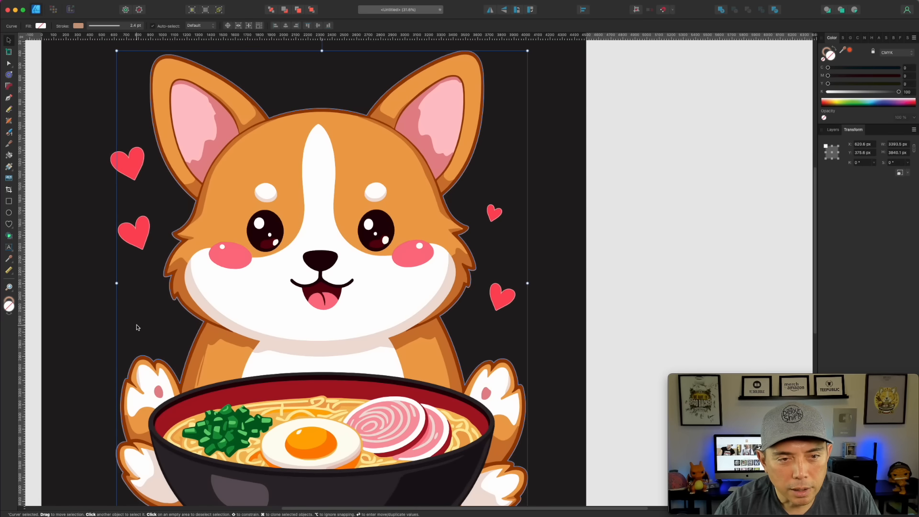
{"action": "scroll", "coordinate": [522, 322], "scroll_direction": "up", "scroll_amount": 10}
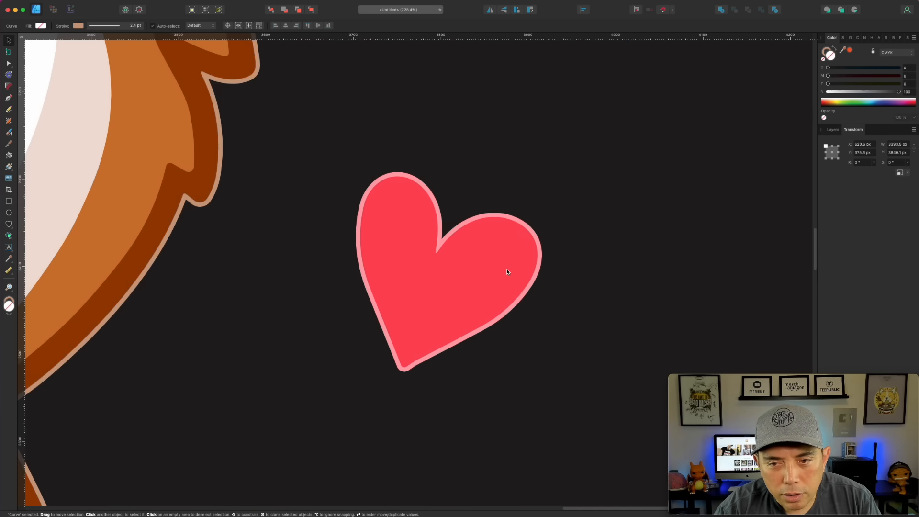
{"action": "scroll", "coordinate": [523, 226], "scroll_direction": "down", "scroll_amount": 10}
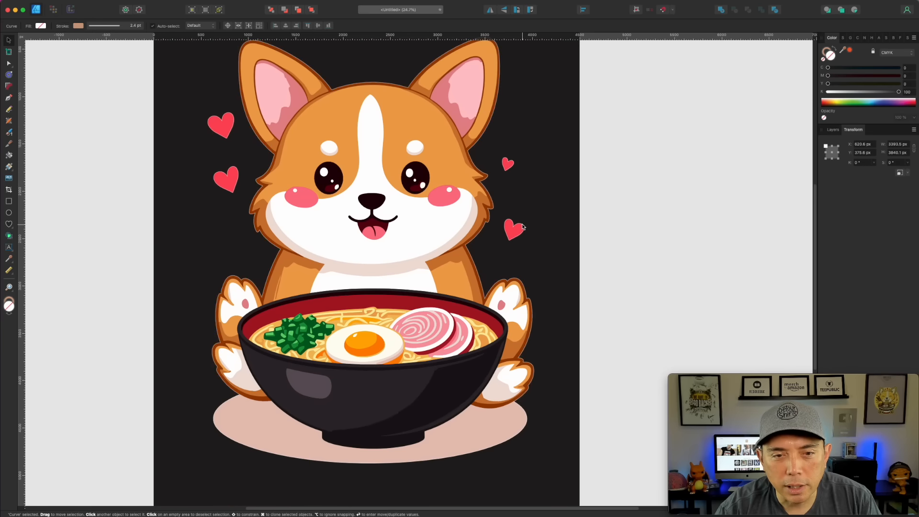
{"action": "left_click", "coordinate": [644, 178]}
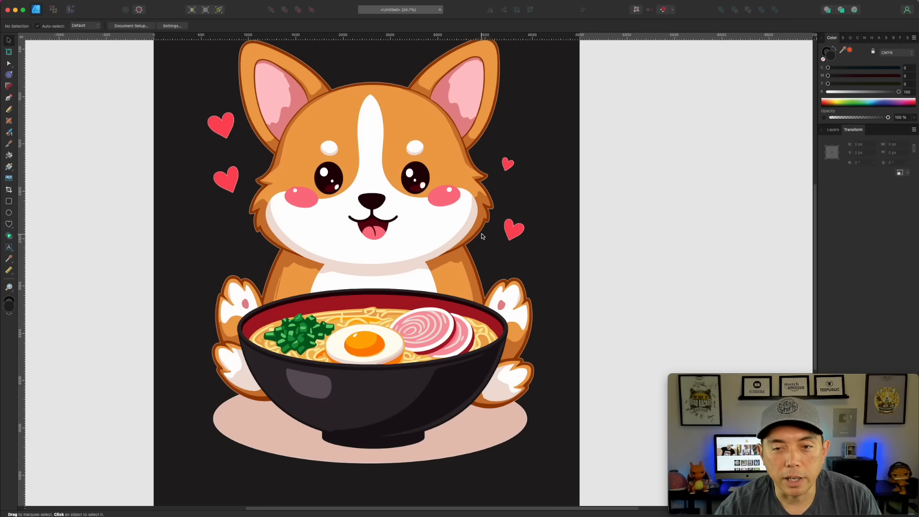
Step: Select the tan outline curve around the corgi and change its stroke color to white
{"action": "scroll", "coordinate": [483, 237], "scroll_direction": "up", "scroll_amount": 3}
{"action": "scroll", "coordinate": [483, 237], "scroll_direction": "up", "scroll_amount": 6}
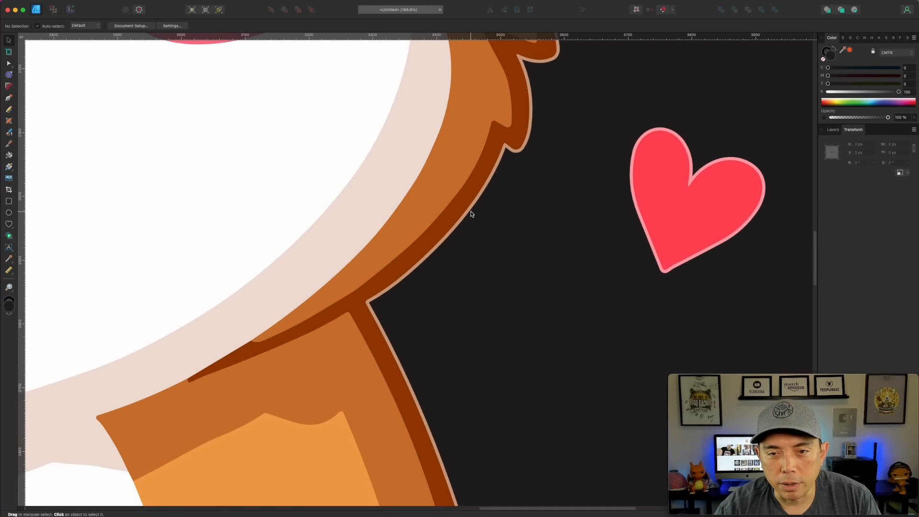
{"action": "left_click", "coordinate": [470, 214]}
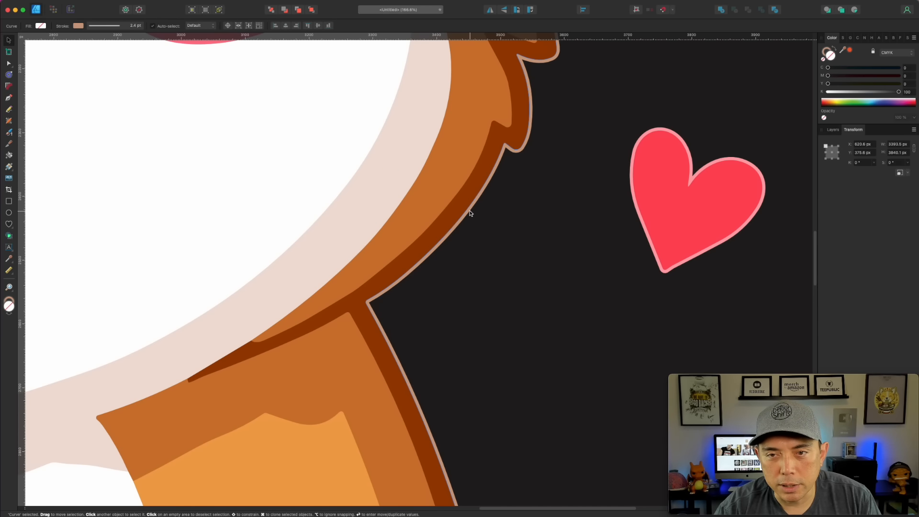
{"action": "left_click", "coordinate": [833, 130]}
{"action": "scroll", "coordinate": [872, 263], "scroll_direction": "down", "scroll_amount": 5}
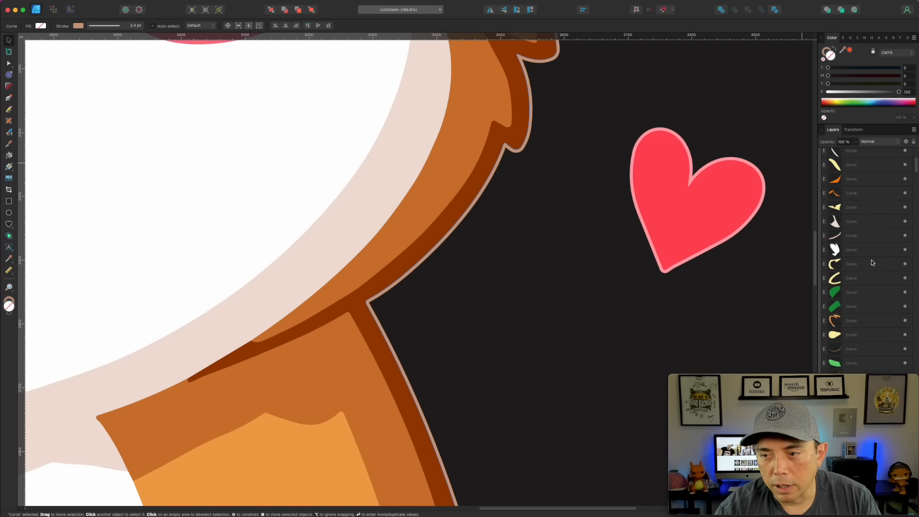
{"action": "left_click", "coordinate": [833, 50]}
{"action": "scroll", "coordinate": [714, 169], "scroll_direction": "down", "scroll_amount": 2}
{"action": "scroll", "coordinate": [715, 169], "scroll_direction": "down", "scroll_amount": 4}
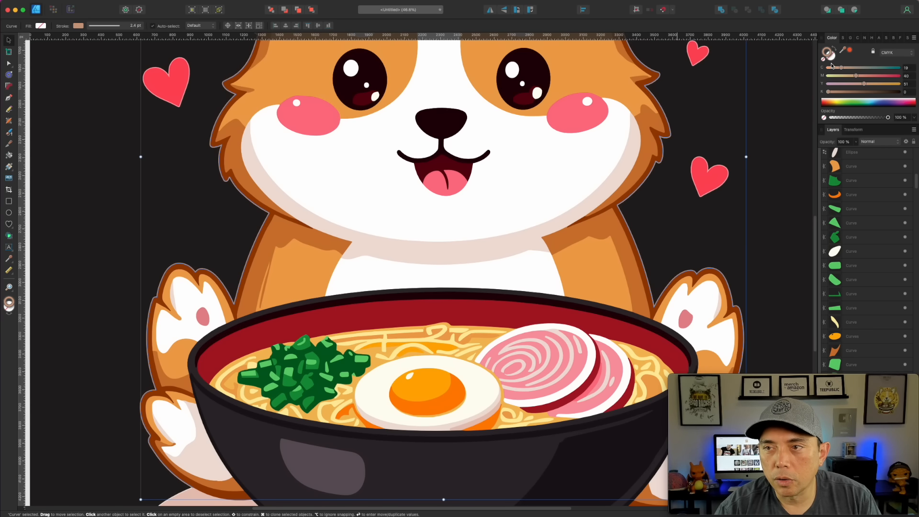
{"action": "left_click", "coordinate": [829, 84]}
{"action": "left_click", "coordinate": [828, 76]}
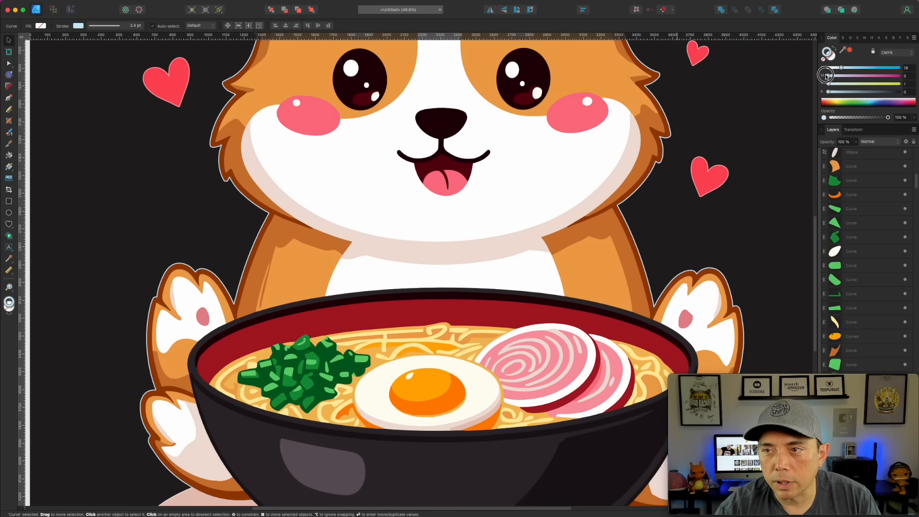
{"action": "left_click", "coordinate": [829, 68]}
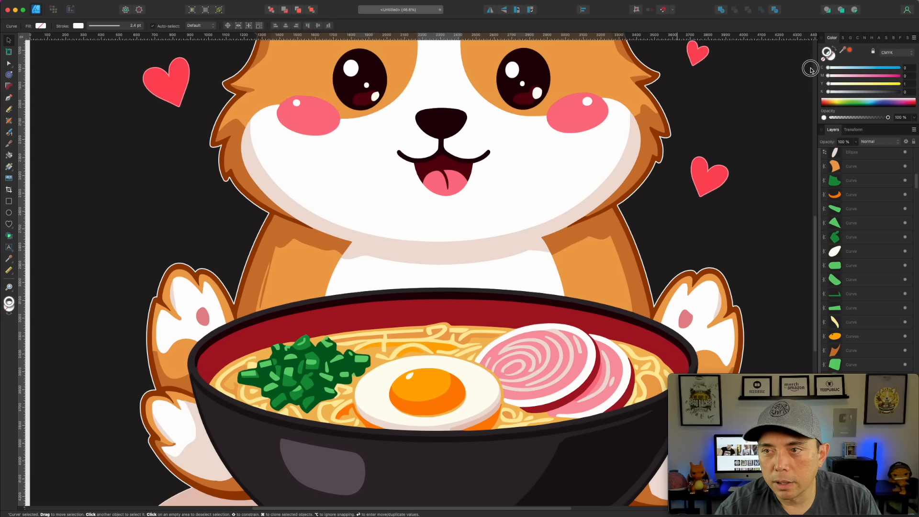
Step: Thicken the corgi's white outline stroke to about 15 pt and deselect it
{"action": "left_click", "coordinate": [843, 38]}
{"action": "left_click_drag", "start_coordinate": [853, 61], "coordinate": [865, 58]}
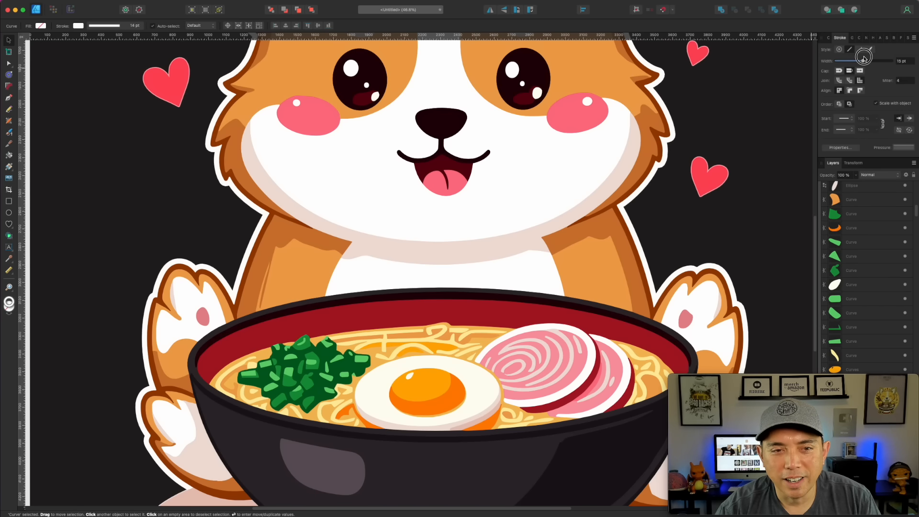
{"action": "scroll", "coordinate": [662, 146], "scroll_direction": "down", "scroll_amount": 3}
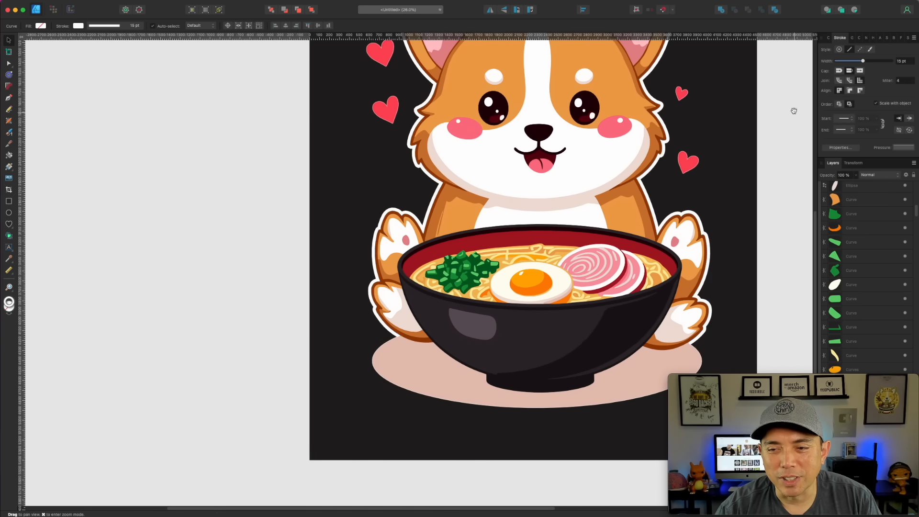
{"action": "scroll", "coordinate": [687, 180], "scroll_direction": "up", "scroll_amount": 4}
{"action": "scroll", "coordinate": [688, 180], "scroll_direction": "right", "scroll_amount": 5}
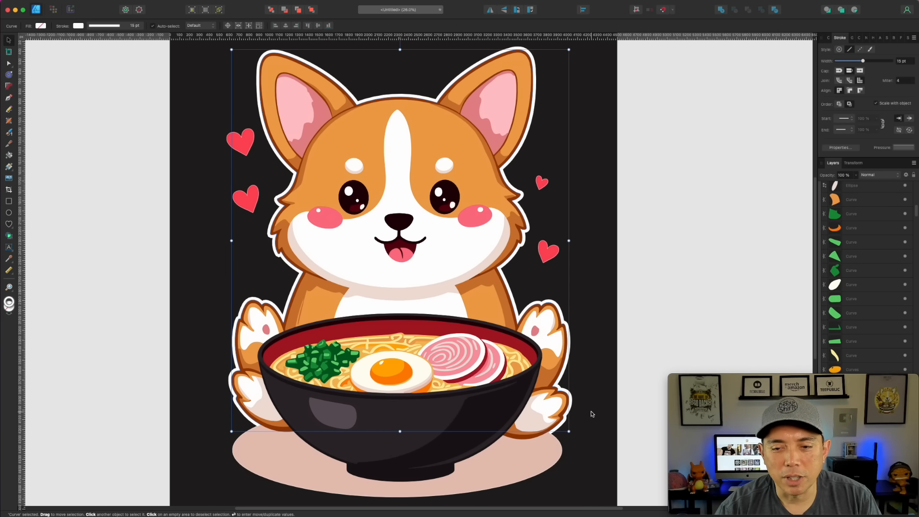
{"action": "left_click", "coordinate": [682, 112]}
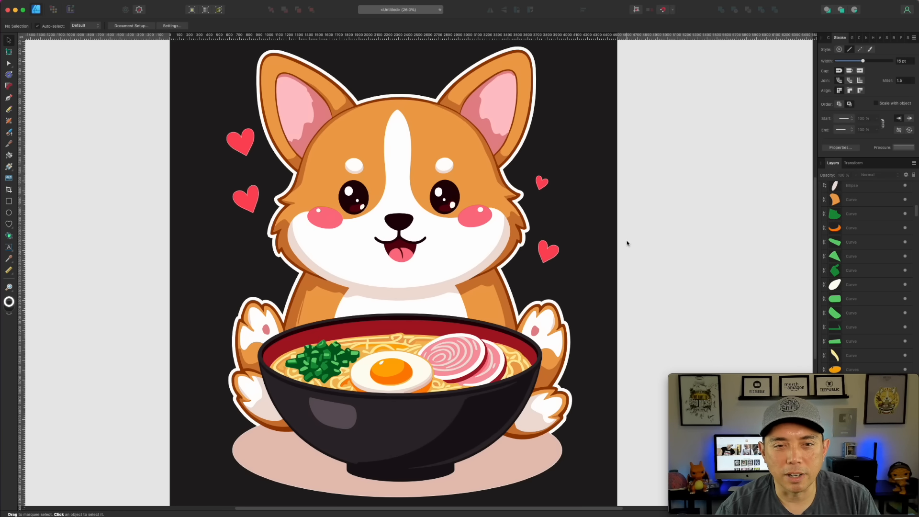
Step: Delete the light pink outline curves around the two hearts to the right of the corgi
{"action": "scroll", "coordinate": [627, 243], "scroll_direction": "down", "scroll_amount": 2}
{"action": "scroll", "coordinate": [555, 242], "scroll_direction": "up", "scroll_amount": 2}
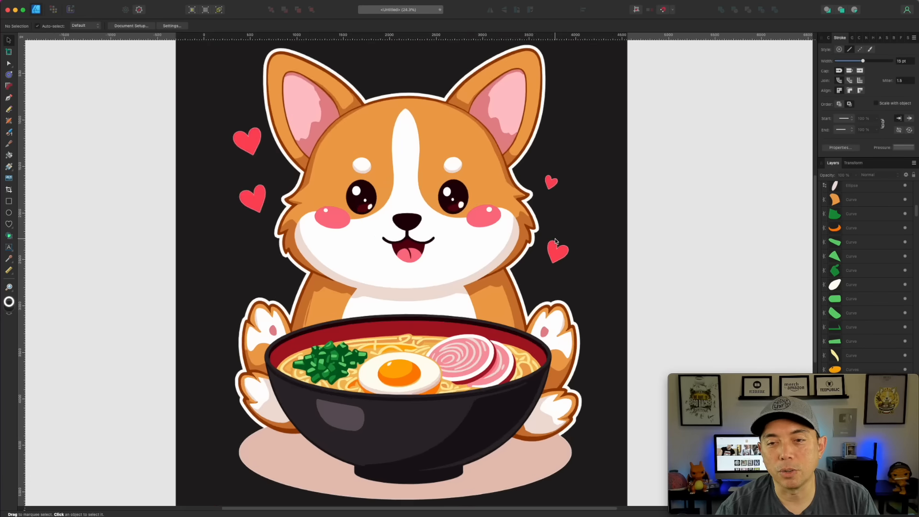
{"action": "scroll", "coordinate": [555, 241], "scroll_direction": "up", "scroll_amount": 5}
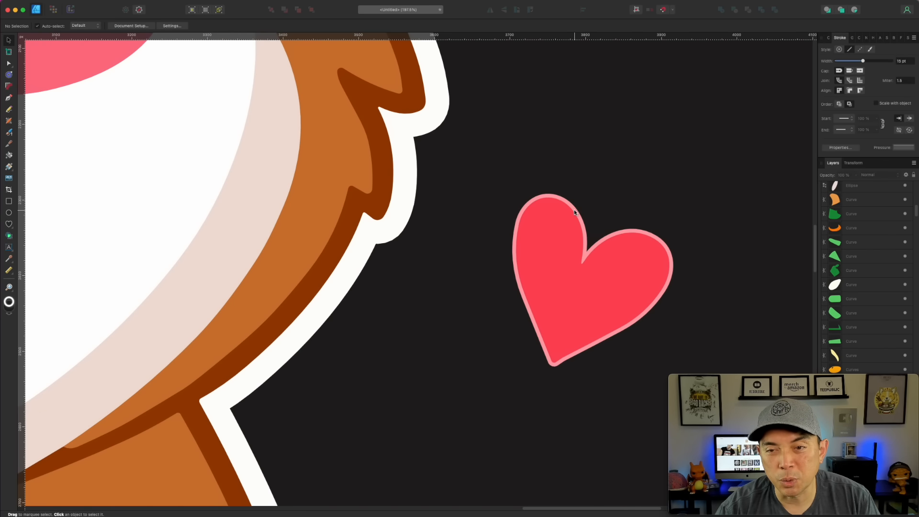
{"action": "left_click", "coordinate": [575, 213]}
{"action": "left_click_drag", "start_coordinate": [575, 211], "coordinate": [626, 181]}
{"action": "key", "text": "Delete"}
{"action": "scroll", "coordinate": [611, 234], "scroll_direction": "up", "scroll_amount": 5}
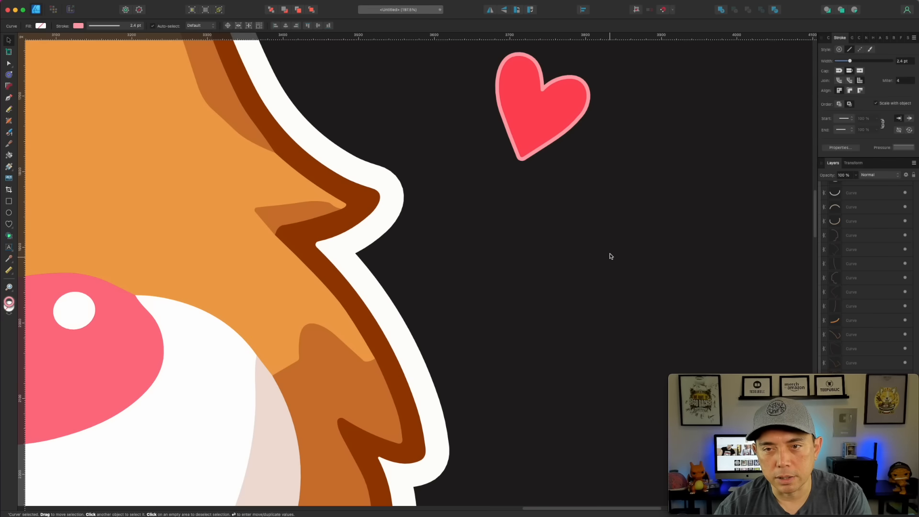
{"action": "left_click_drag", "start_coordinate": [572, 129], "coordinate": [591, 148]}
{"action": "key", "text": "Delete"}
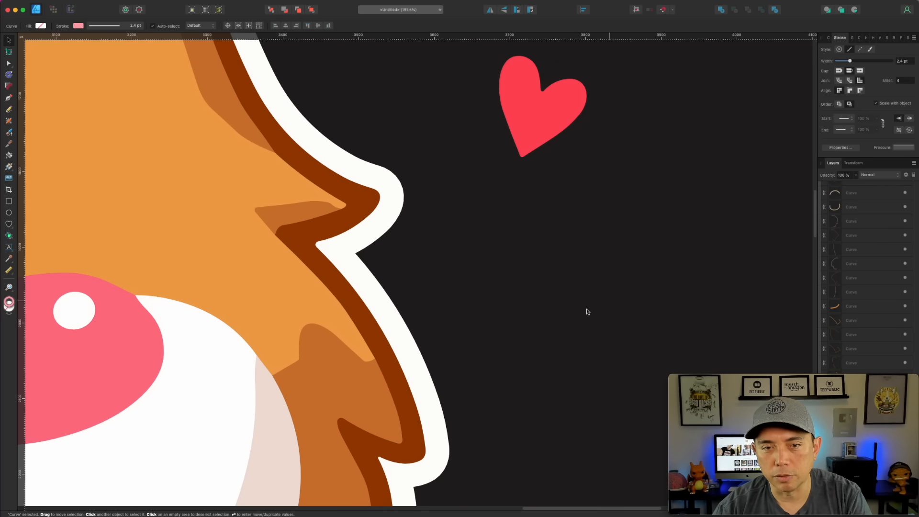
Step: Examine the whole corgi ramen design against the dark artboard, from the ears to the shadow under the bowl
{"action": "scroll", "coordinate": [567, 316], "scroll_direction": "down", "scroll_amount": 5}
{"action": "scroll", "coordinate": [567, 314], "scroll_direction": "down", "scroll_amount": 5}
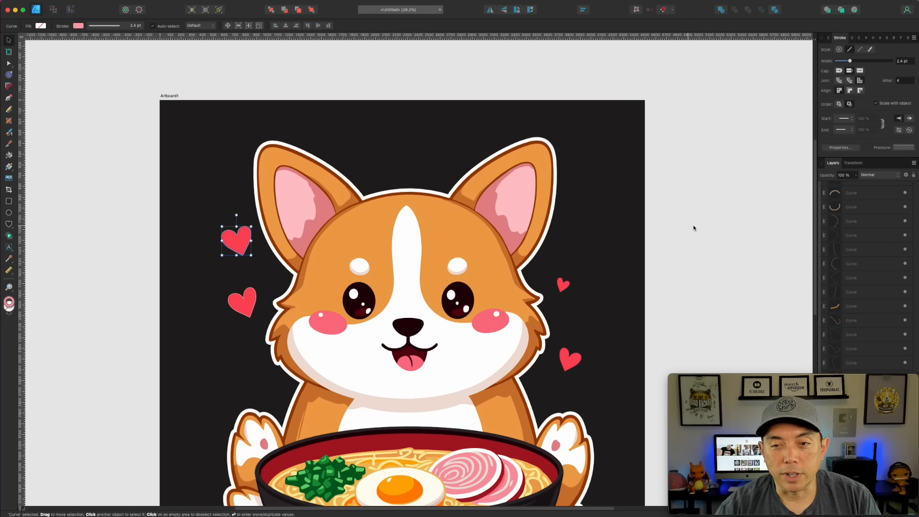
{"action": "scroll", "coordinate": [695, 239], "scroll_direction": "down", "scroll_amount": 3}
{"action": "scroll", "coordinate": [698, 254], "scroll_direction": "up", "scroll_amount": 1}
{"action": "scroll", "coordinate": [698, 257], "scroll_direction": "up", "scroll_amount": 2}
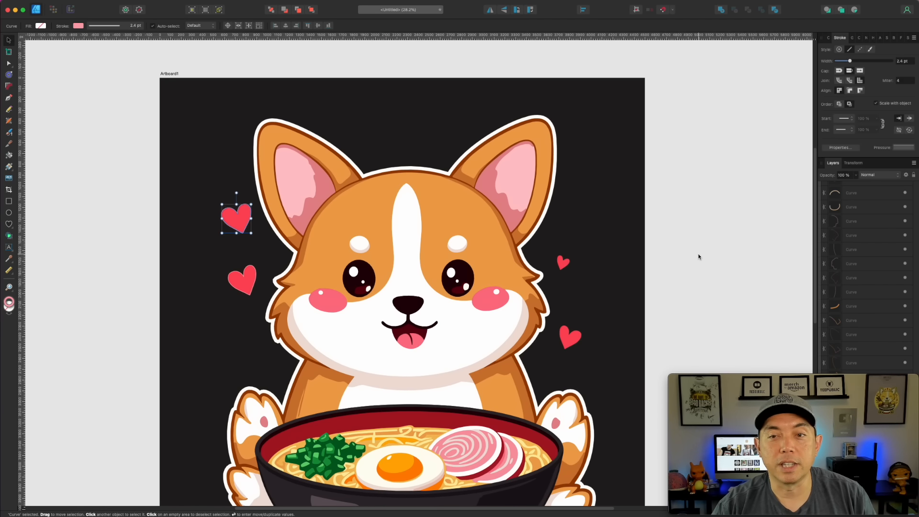
{"action": "scroll", "coordinate": [698, 257], "scroll_direction": "down", "scroll_amount": 2}
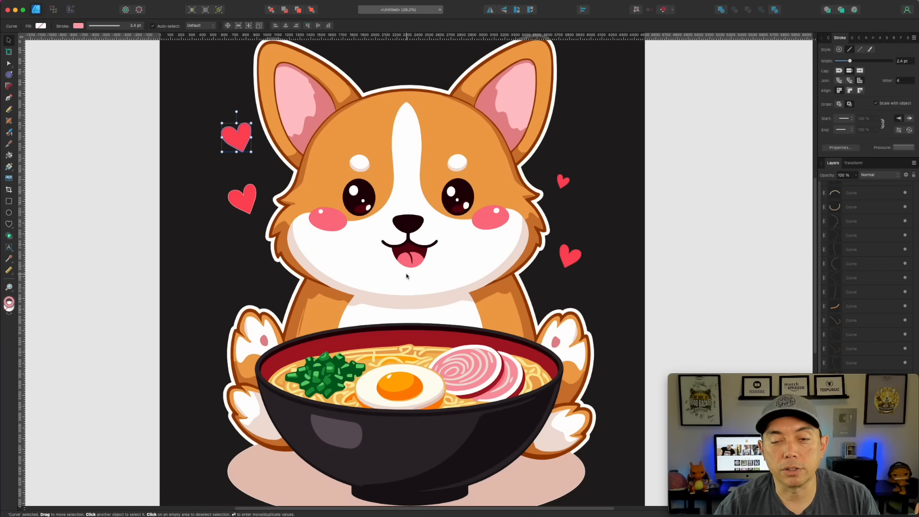
{"action": "scroll", "coordinate": [421, 311], "scroll_direction": "down", "scroll_amount": 1}
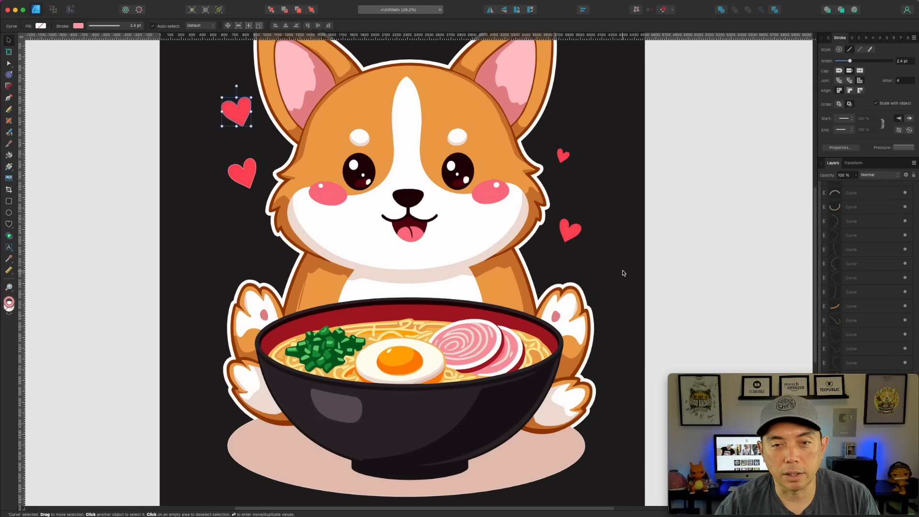
{"action": "scroll", "coordinate": [624, 272], "scroll_direction": "up", "scroll_amount": 3}
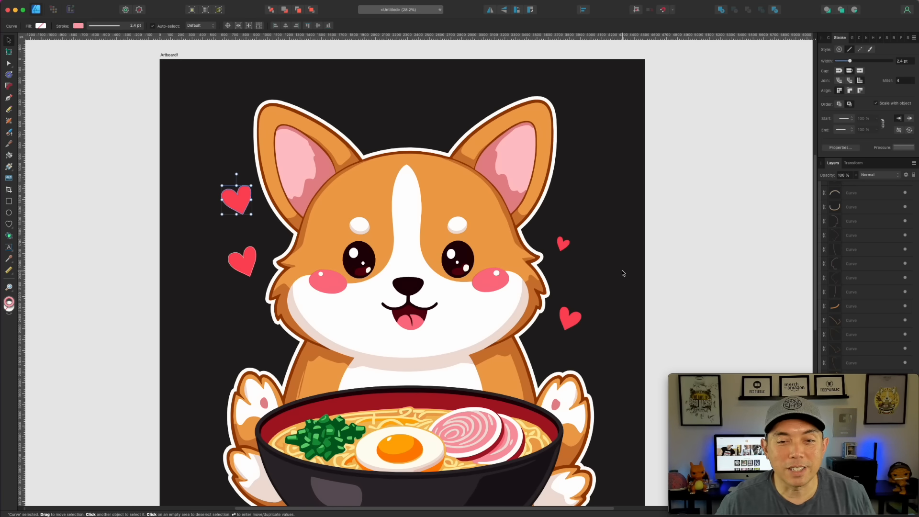
{"action": "scroll", "coordinate": [623, 273], "scroll_direction": "down", "scroll_amount": 4}
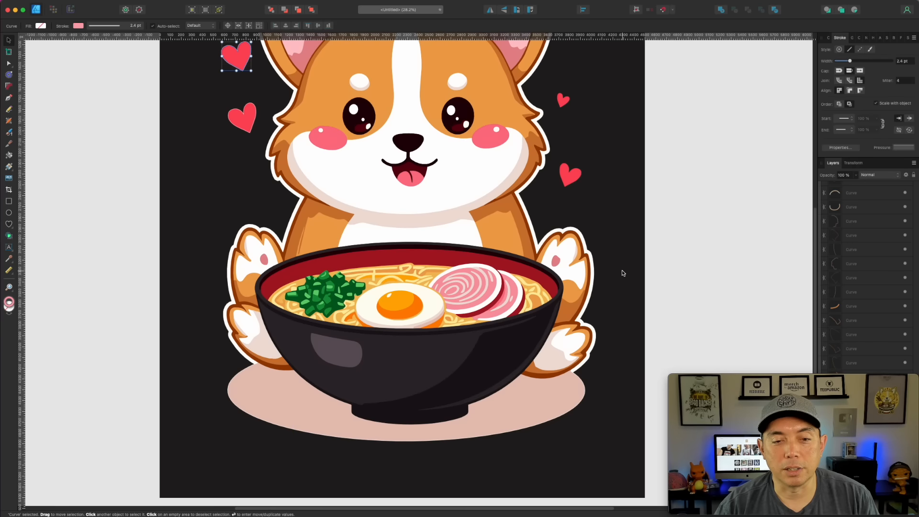
{"action": "scroll", "coordinate": [624, 273], "scroll_direction": "up", "scroll_amount": 2}
{"action": "scroll", "coordinate": [622, 272], "scroll_direction": "down", "scroll_amount": 4}
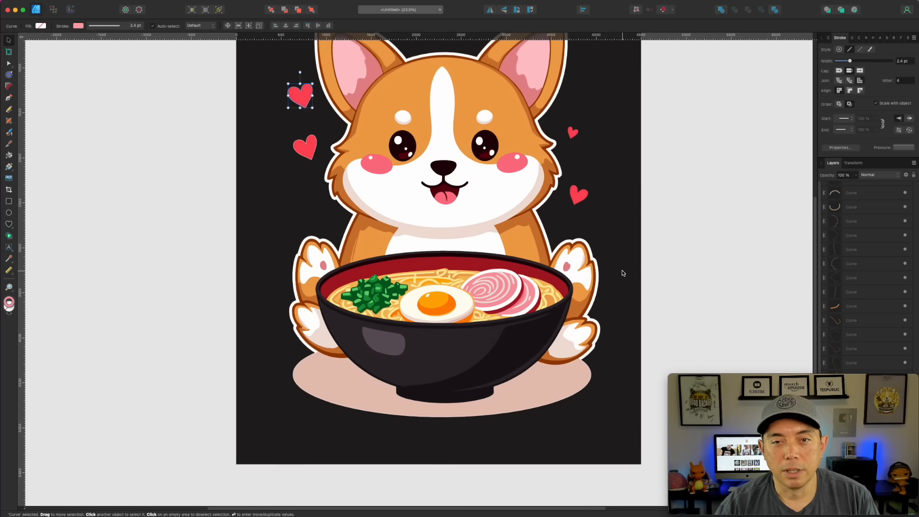
Step: Select all the corgi artwork, scale it down, and center it on the dark artboard
{"action": "left_click", "coordinate": [703, 150]}
{"action": "scroll", "coordinate": [685, 163], "scroll_direction": "up", "scroll_amount": 2}
{"action": "mouse_move", "coordinate": [236, 107]}
{"action": "left_mouse_down"}
{"action": "mouse_move", "coordinate": [528, 390]}
{"action": "mouse_move", "coordinate": [640, 473]}
{"action": "mouse_move", "coordinate": [614, 438]}
{"action": "mouse_move", "coordinate": [553, 407]}
{"action": "mouse_move", "coordinate": [529, 376]}
{"action": "left_mouse_up"}
{"action": "mouse_move", "coordinate": [449, 252]}
{"action": "left_mouse_down"}
{"action": "mouse_move", "coordinate": [468, 281]}
{"action": "mouse_move", "coordinate": [460, 282]}
{"action": "left_mouse_up"}
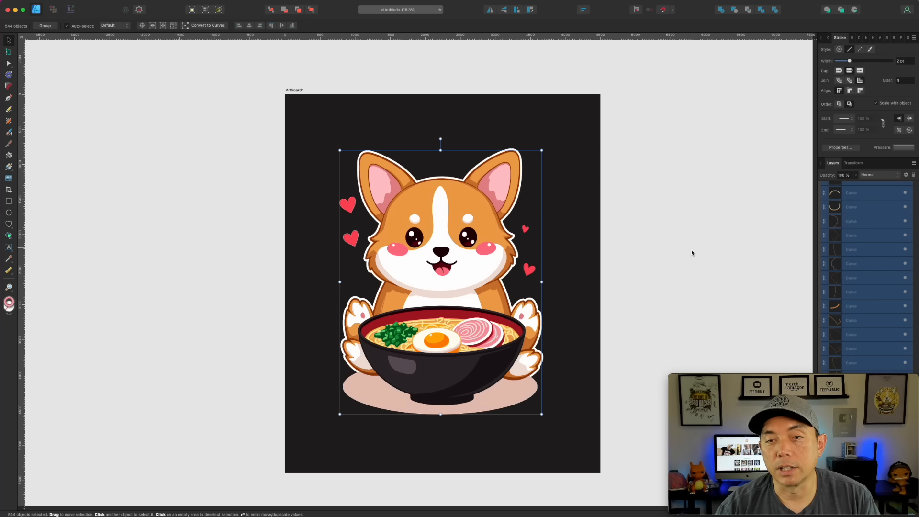
{"action": "scroll", "coordinate": [688, 286], "scroll_direction": "down", "scroll_amount": 1}
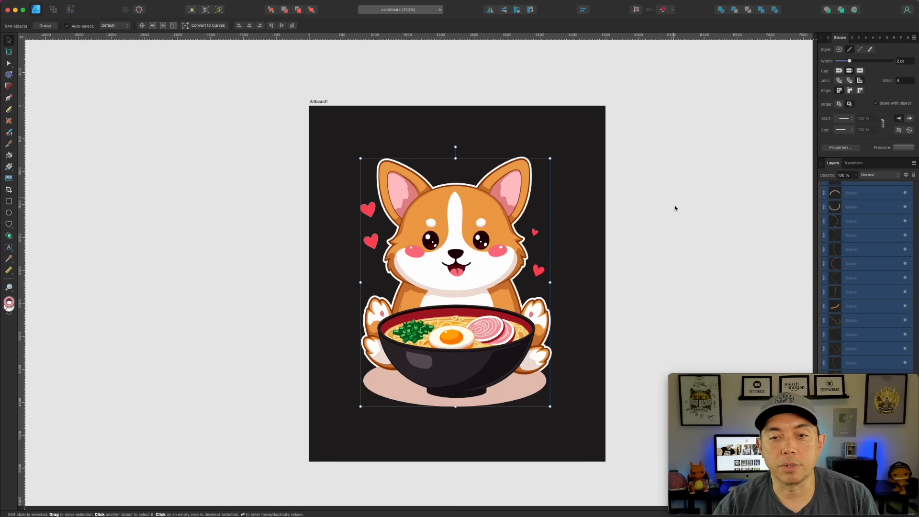
{"action": "scroll", "coordinate": [523, 274], "scroll_direction": "up", "scroll_amount": 3}
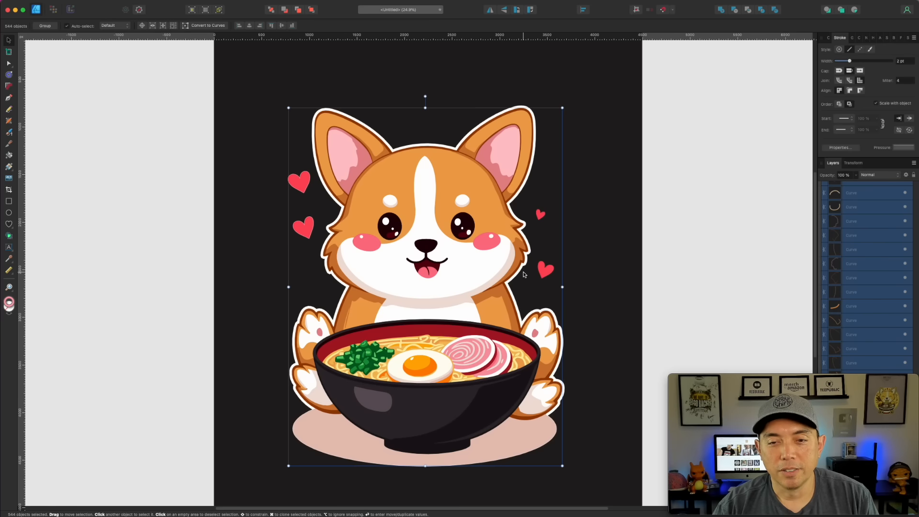
{"action": "scroll", "coordinate": [523, 274], "scroll_direction": "down", "scroll_amount": 5}
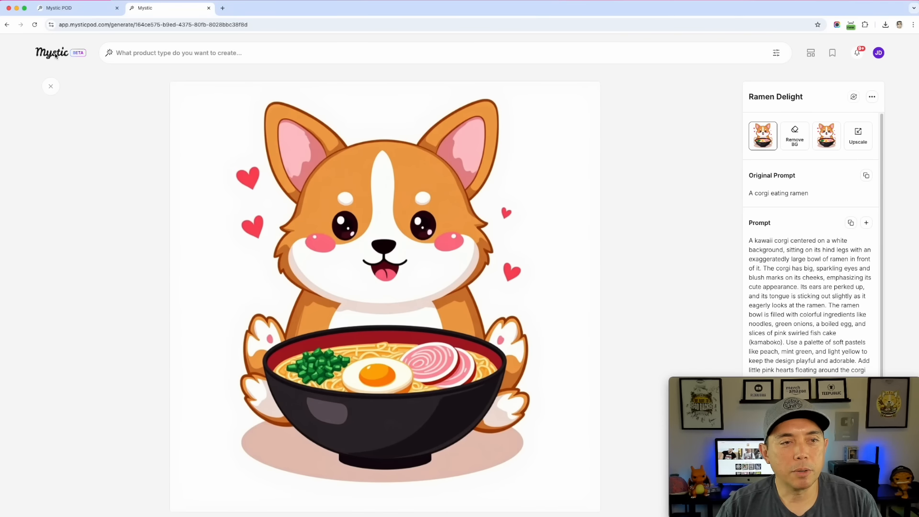
Step: Switch to Mystic in the browser, close the open Ramen Delight design, and check the saved collections before returning to the generated designs
{"action": "left_click", "coordinate": [49, 87]}
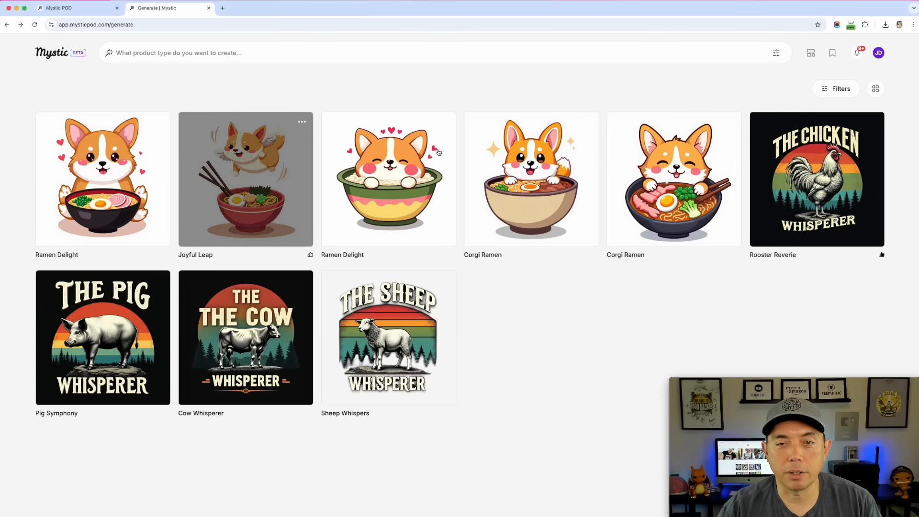
{"action": "left_click", "coordinate": [832, 53]}
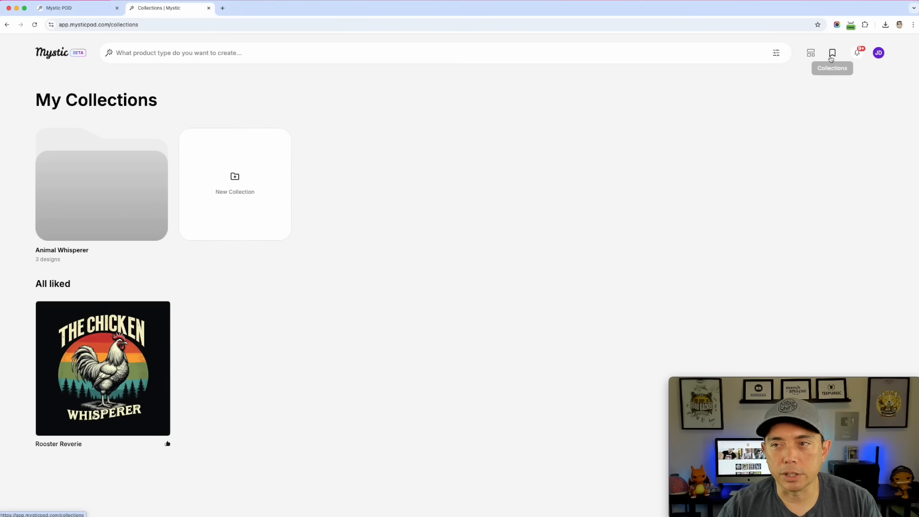
{"action": "left_click", "coordinate": [43, 54]}
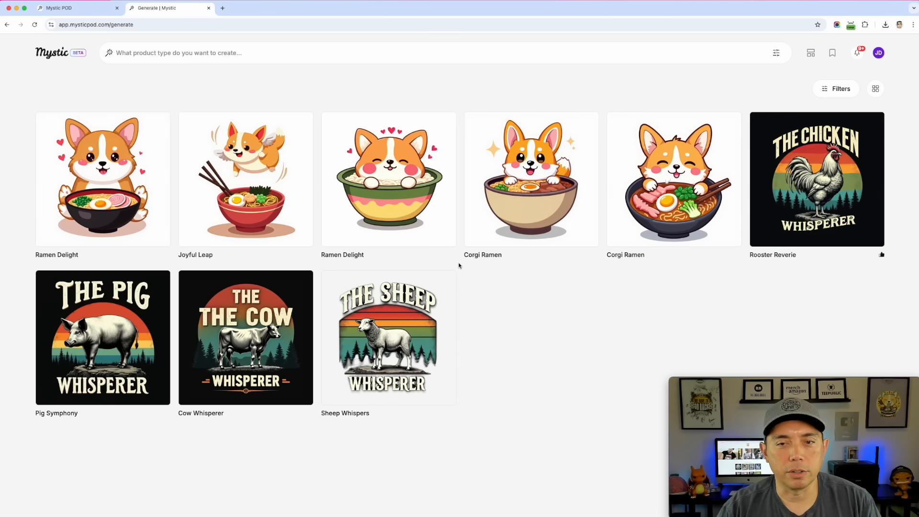
Step: Select all five corgi ramen designs among the generated designs
{"action": "left_click", "coordinate": [45, 122]}
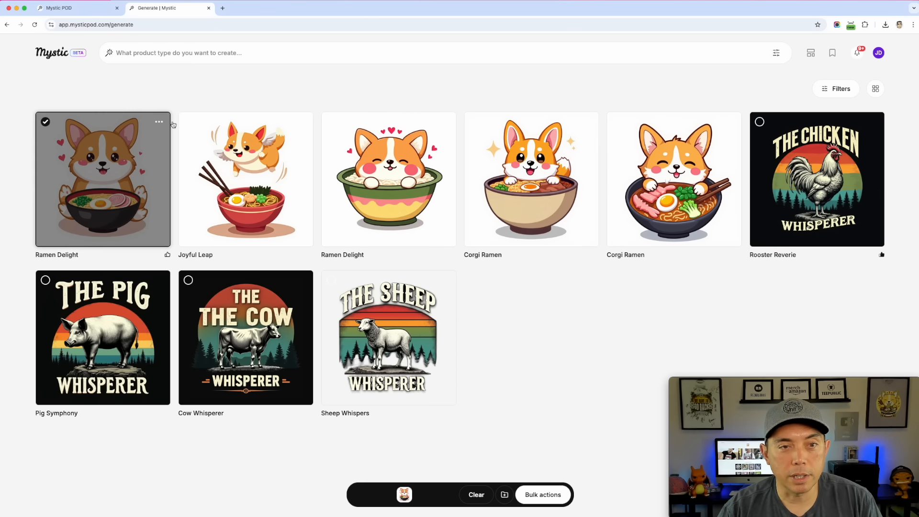
{"action": "left_click", "coordinate": [189, 122]}
{"action": "left_click", "coordinate": [331, 122]}
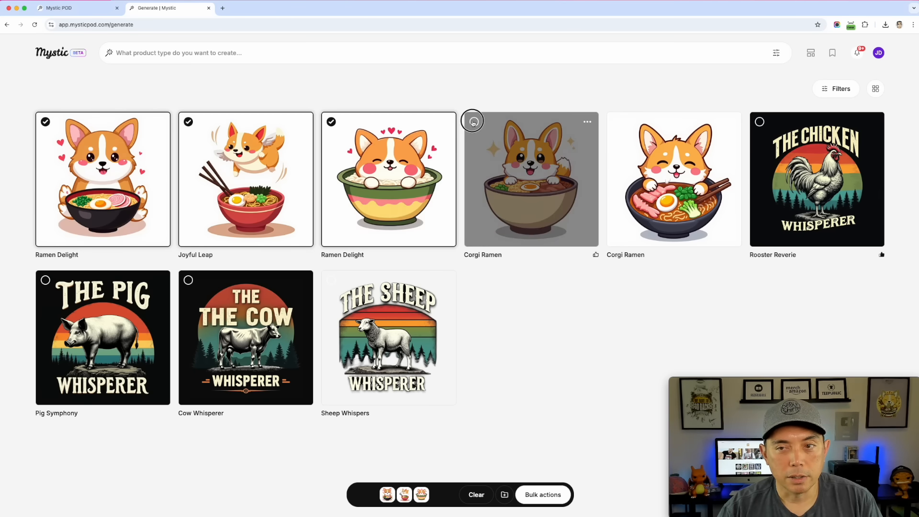
{"action": "left_click", "coordinate": [473, 122]}
{"action": "left_click", "coordinate": [617, 122]}
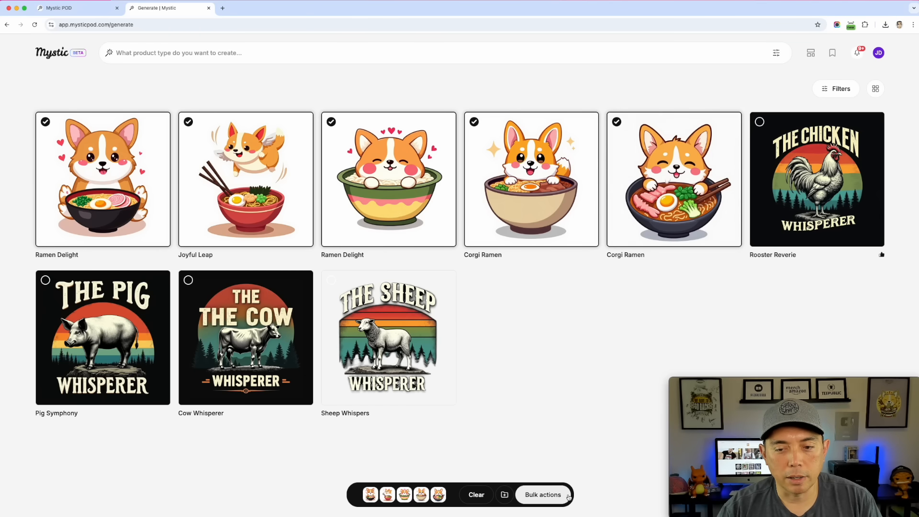
Step: Add the selected designs to a new collection named Corgi
{"action": "left_click", "coordinate": [504, 495]}
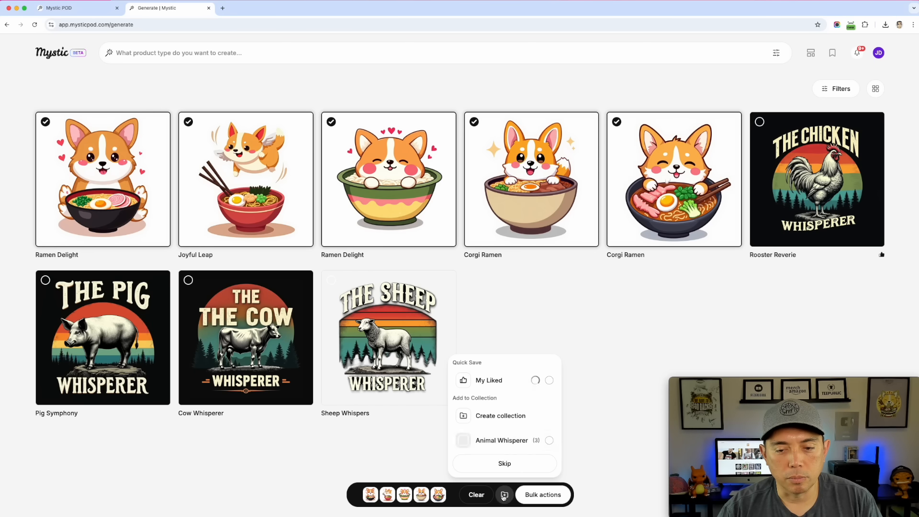
{"action": "left_click", "coordinate": [493, 416]}
{"action": "left_click", "coordinate": [412, 273]}
{"action": "type", "text": "Corgi"}
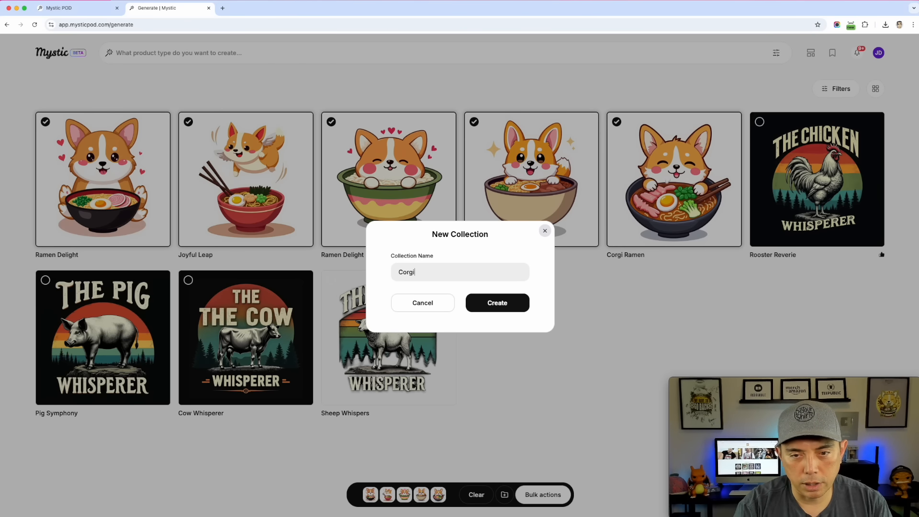
{"action": "left_click", "coordinate": [507, 301]}
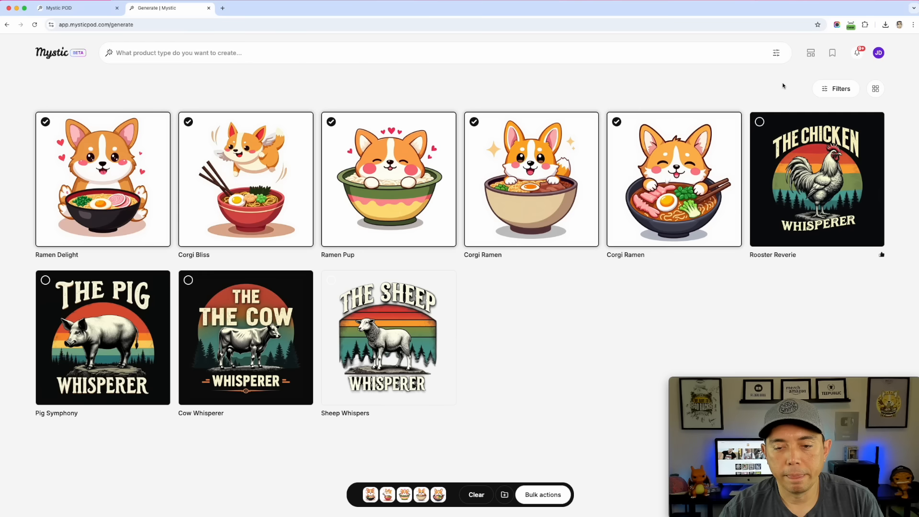
Step: Check the collections page and compare the Free, Basic, Pro and Premium plans on the pricing page
{"action": "left_click", "coordinate": [833, 52]}
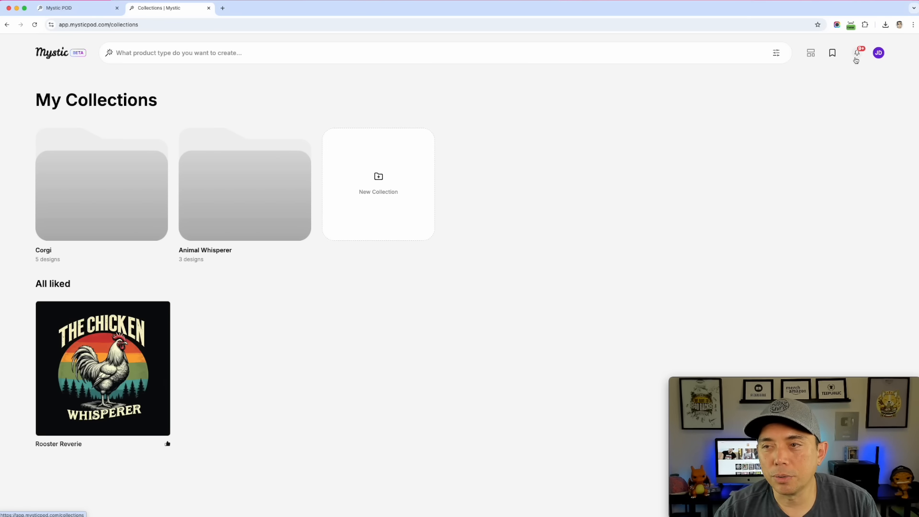
{"action": "left_click", "coordinate": [879, 57]}
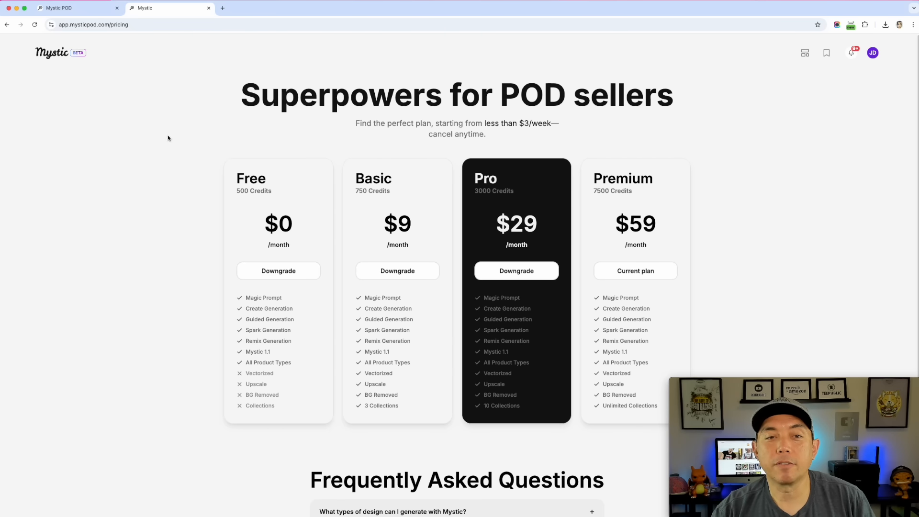
{"action": "scroll", "coordinate": [267, 280], "scroll_direction": "down", "scroll_amount": 1}
{"action": "scroll", "coordinate": [268, 280], "scroll_direction": "down", "scroll_amount": 1}
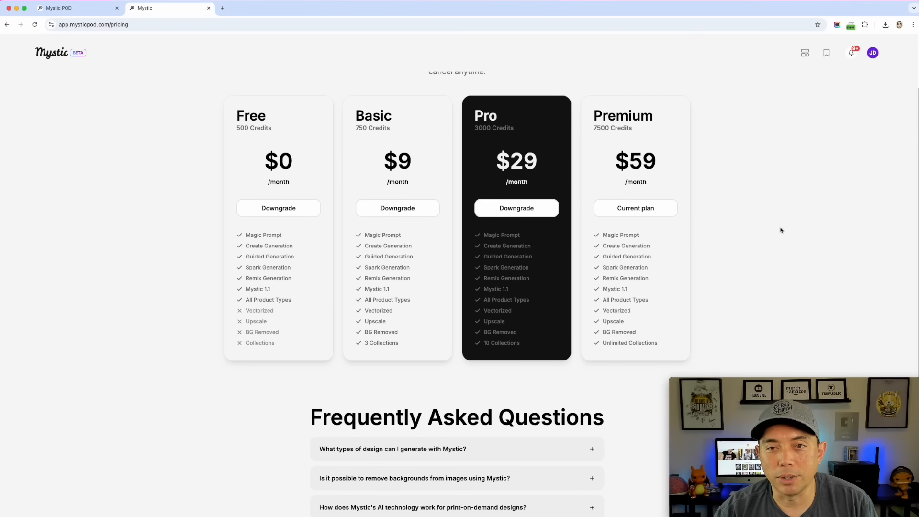
{"action": "scroll", "coordinate": [771, 251], "scroll_direction": "up", "scroll_amount": 1}
{"action": "scroll", "coordinate": [771, 251], "scroll_direction": "up", "scroll_amount": 2}
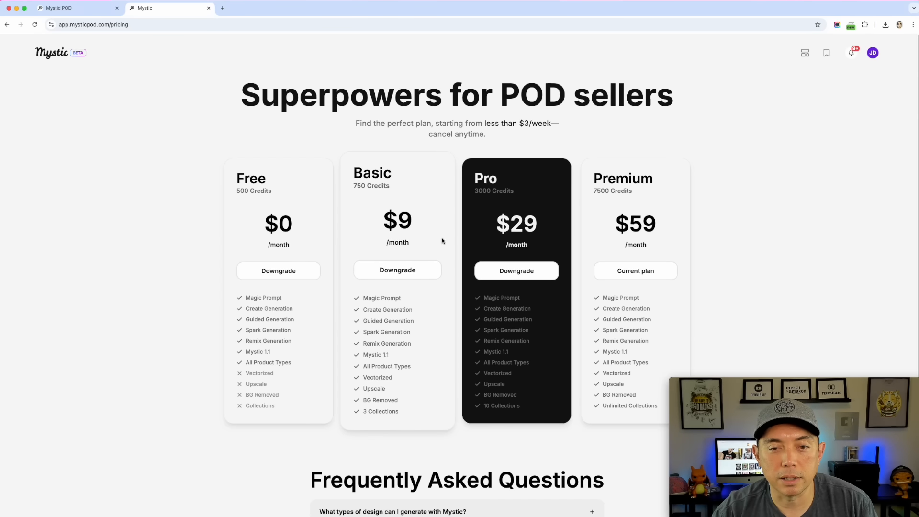
{"action": "scroll", "coordinate": [712, 163], "scroll_direction": "down", "scroll_amount": 2}
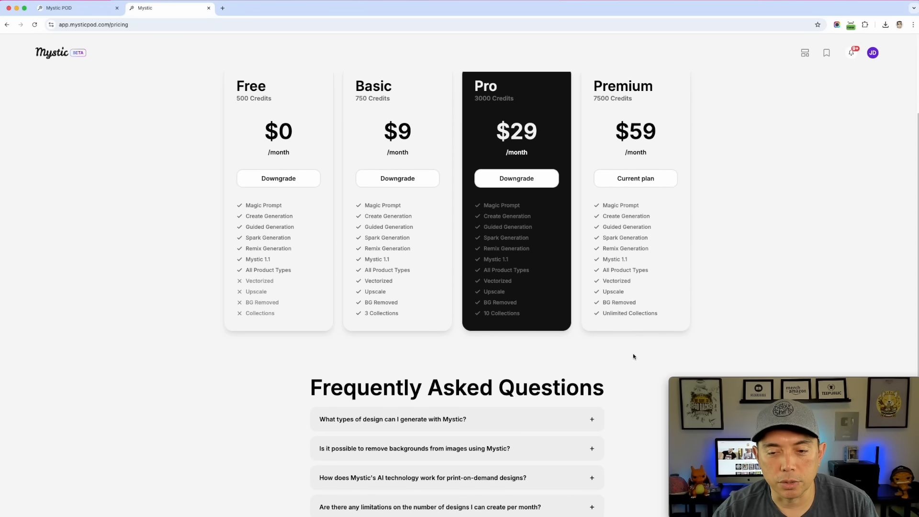
{"action": "scroll", "coordinate": [781, 275], "scroll_direction": "up", "scroll_amount": 2}
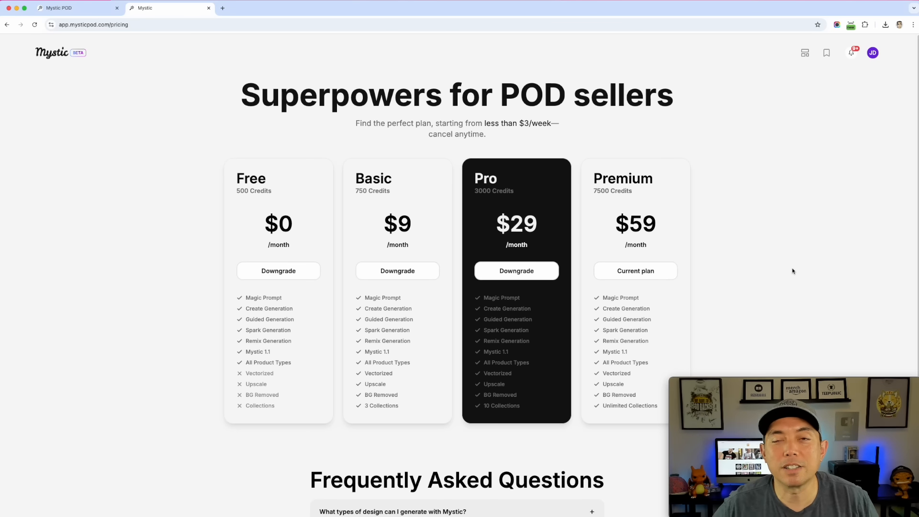
Step: Return to the generated designs and view the product types and generation options offered for a new prompt
{"action": "left_click", "coordinate": [53, 54]}
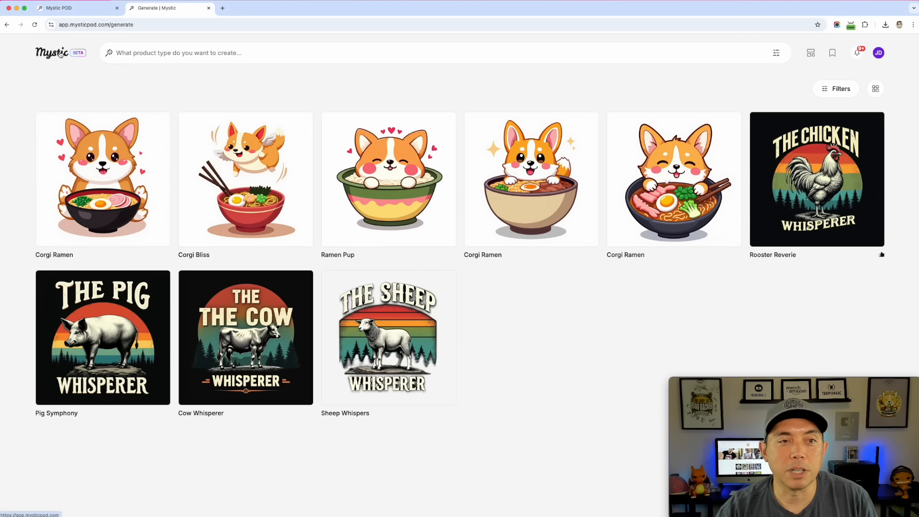
{"action": "left_click", "coordinate": [138, 52]}
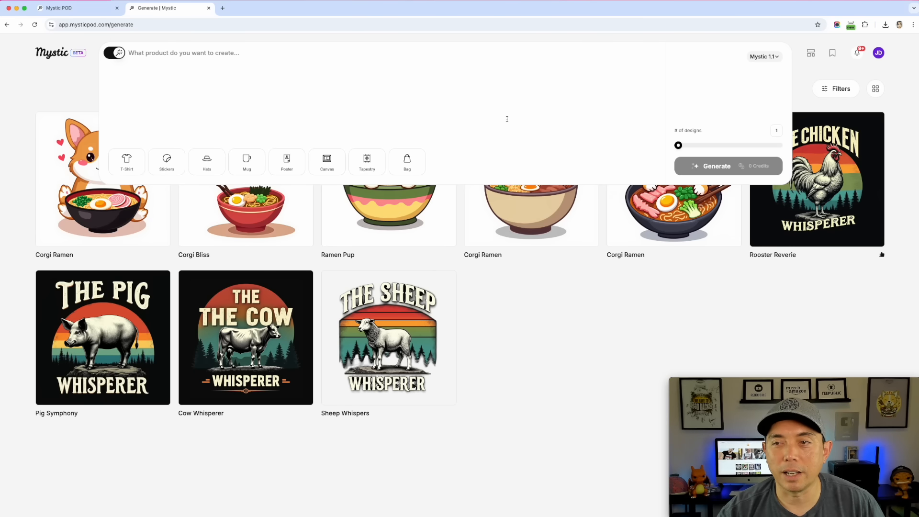
{"action": "left_click", "coordinate": [574, 340]}
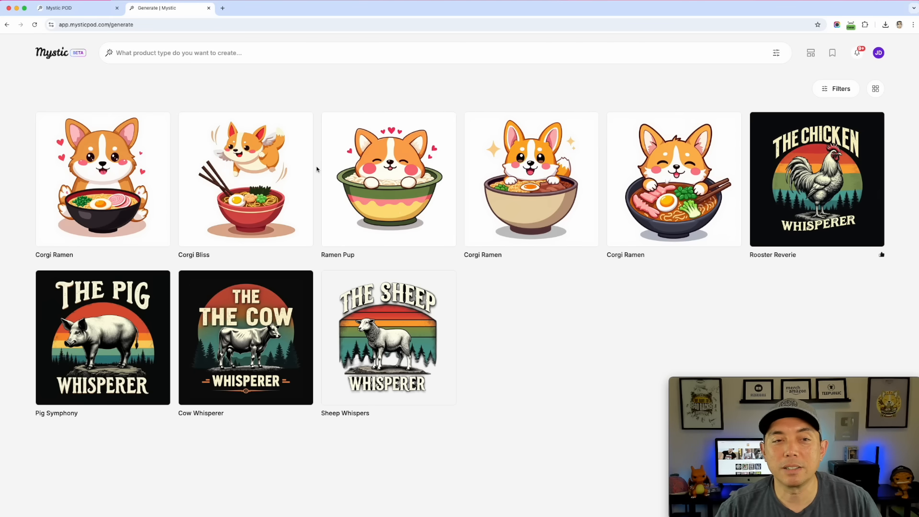
Step: Open the design templates gallery and browse its designs across the different styles and themes, ending back at the first row
{"action": "left_click", "coordinate": [809, 54]}
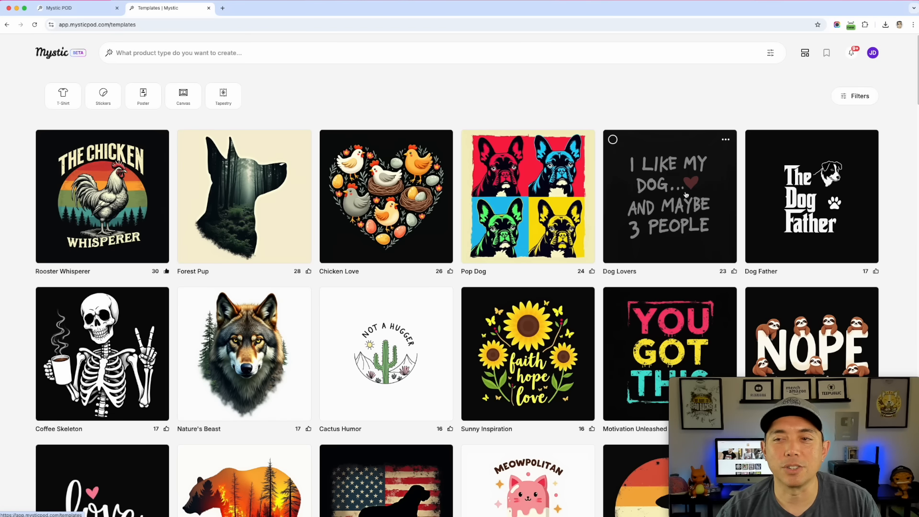
{"action": "scroll", "coordinate": [686, 195], "scroll_direction": "down", "scroll_amount": 5}
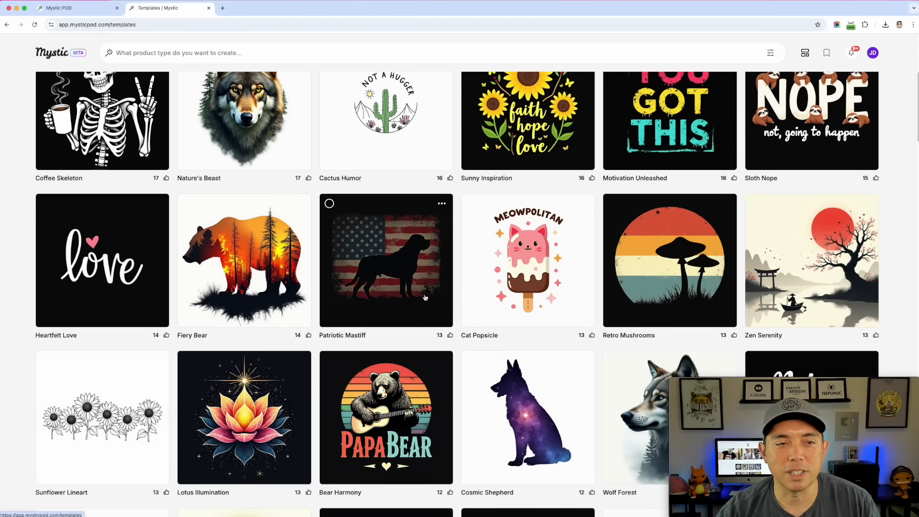
{"action": "scroll", "coordinate": [550, 251], "scroll_direction": "down", "scroll_amount": 7}
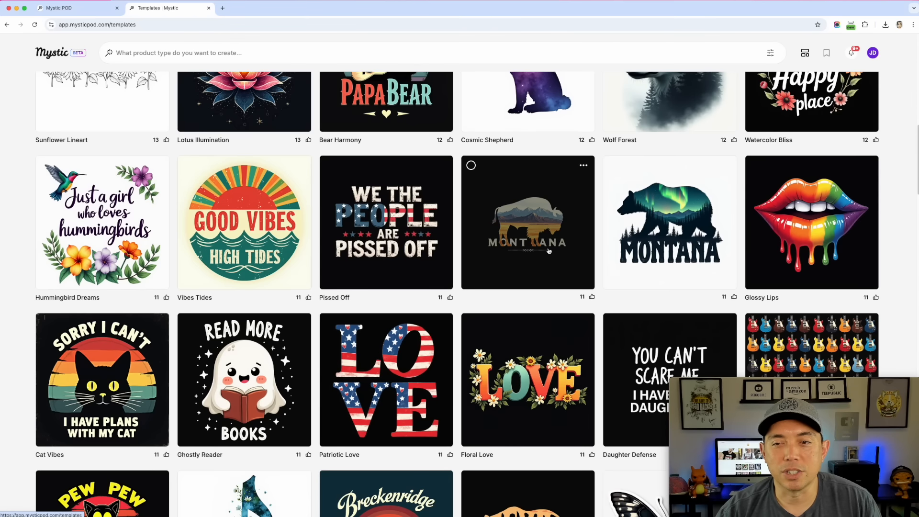
{"action": "scroll", "coordinate": [549, 251], "scroll_direction": "down", "scroll_amount": 1}
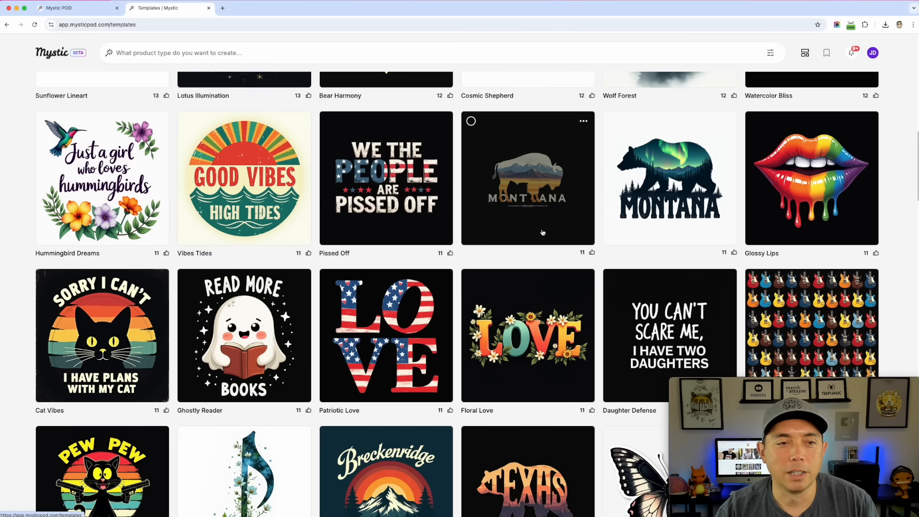
{"action": "scroll", "coordinate": [395, 253], "scroll_direction": "down", "scroll_amount": 4}
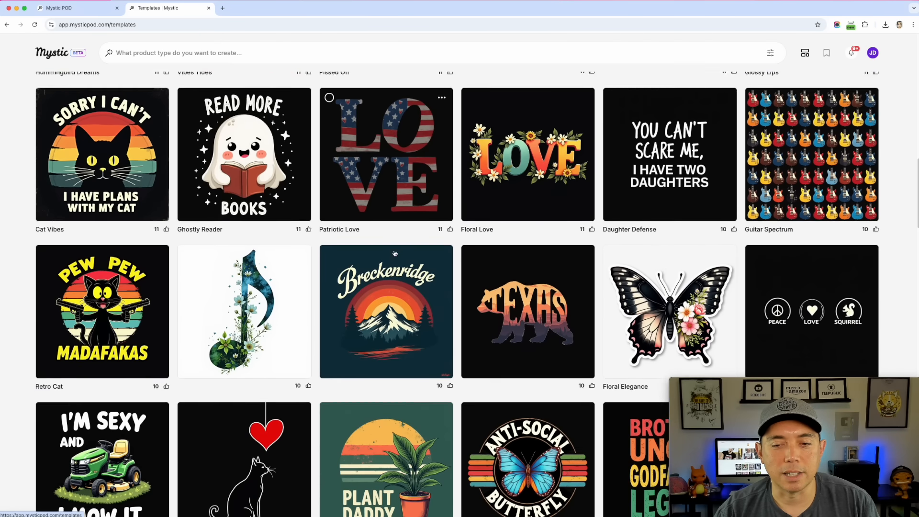
{"action": "scroll", "coordinate": [395, 253], "scroll_direction": "down", "scroll_amount": 6}
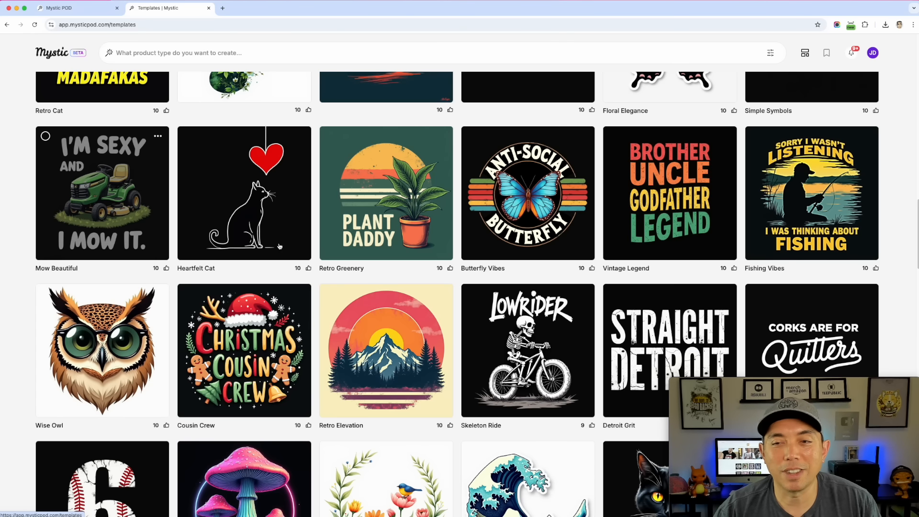
{"action": "scroll", "coordinate": [680, 234], "scroll_direction": "down", "scroll_amount": 4}
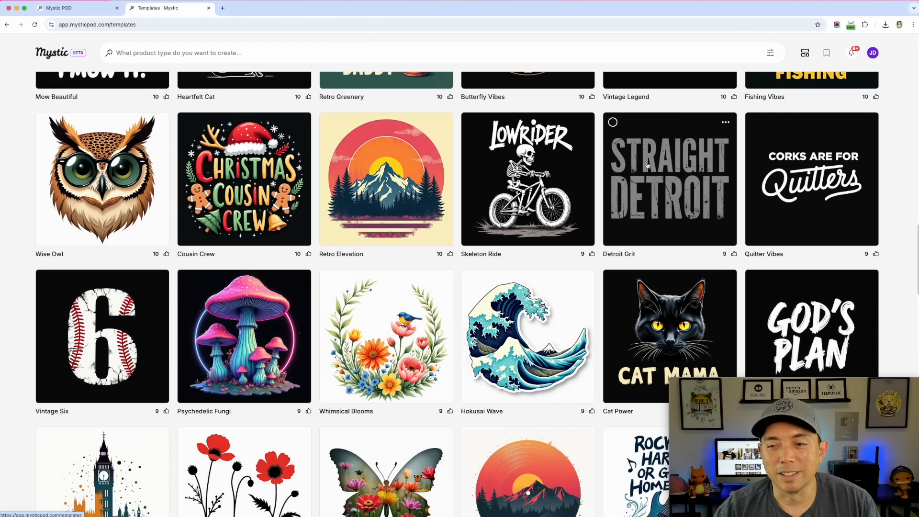
{"action": "scroll", "coordinate": [592, 224], "scroll_direction": "down", "scroll_amount": 1}
{"action": "scroll", "coordinate": [592, 224], "scroll_direction": "down", "scroll_amount": 4}
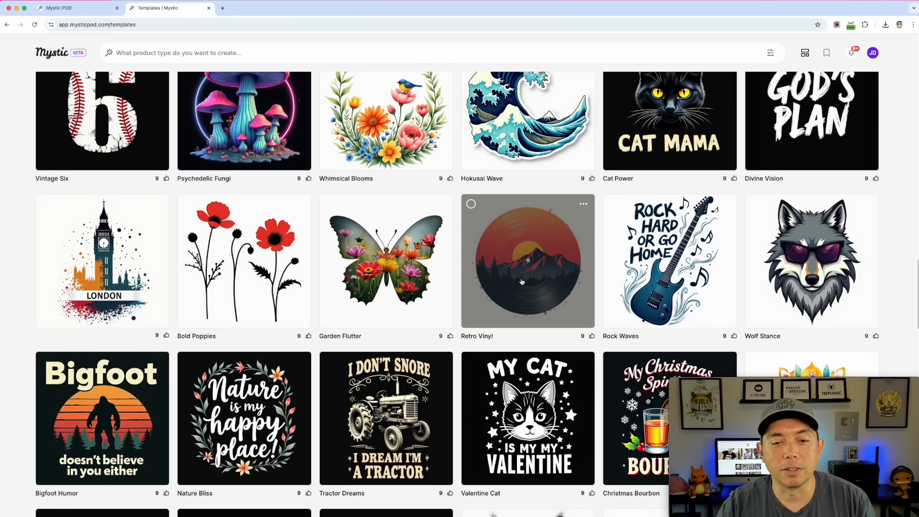
{"action": "scroll", "coordinate": [532, 248], "scroll_direction": "down", "scroll_amount": 1}
{"action": "scroll", "coordinate": [532, 249], "scroll_direction": "down", "scroll_amount": 3}
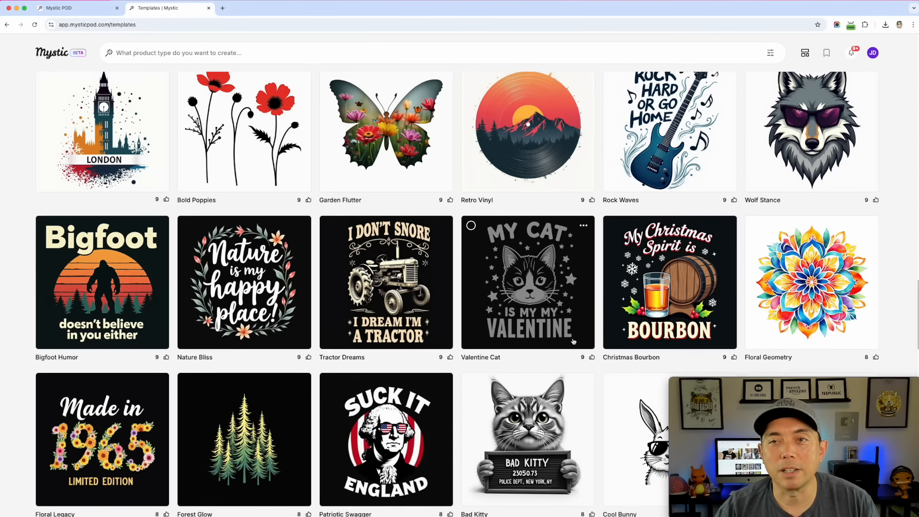
{"action": "scroll", "coordinate": [573, 341], "scroll_direction": "up", "scroll_amount": 20}
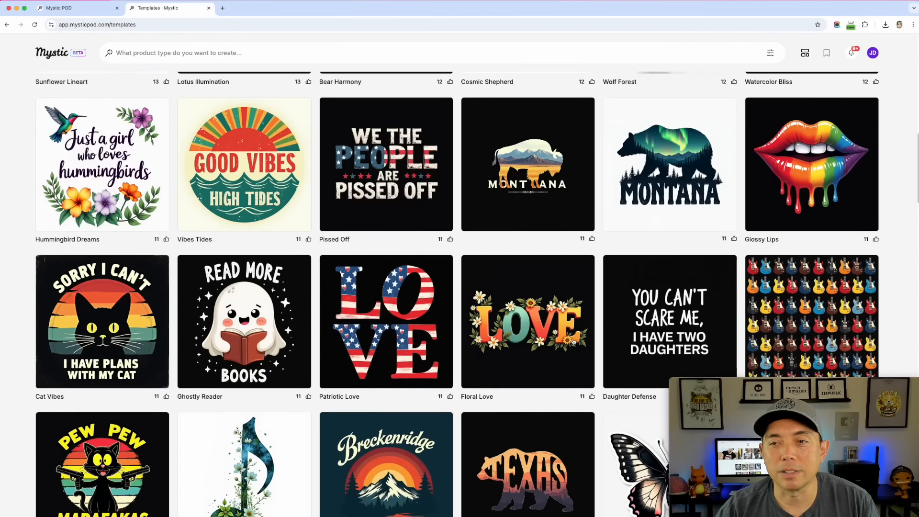
{"action": "scroll", "coordinate": [573, 341], "scroll_direction": "up", "scroll_amount": 14}
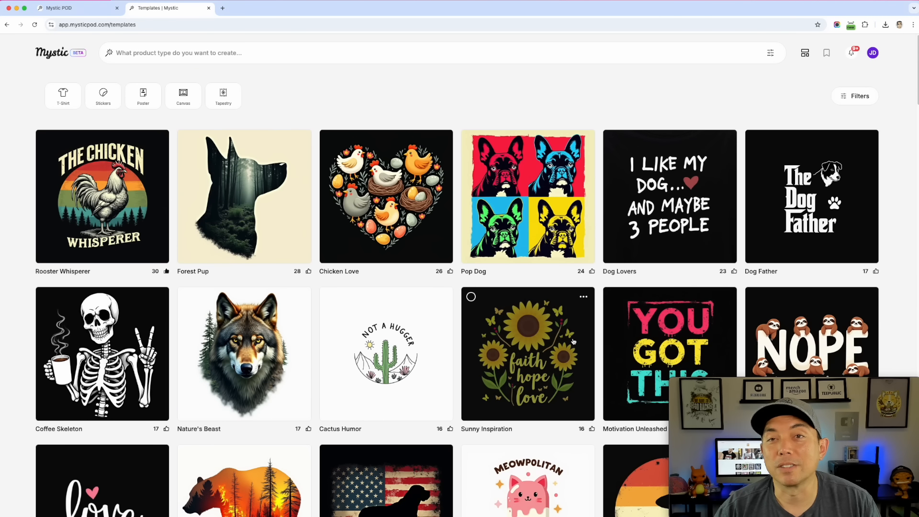